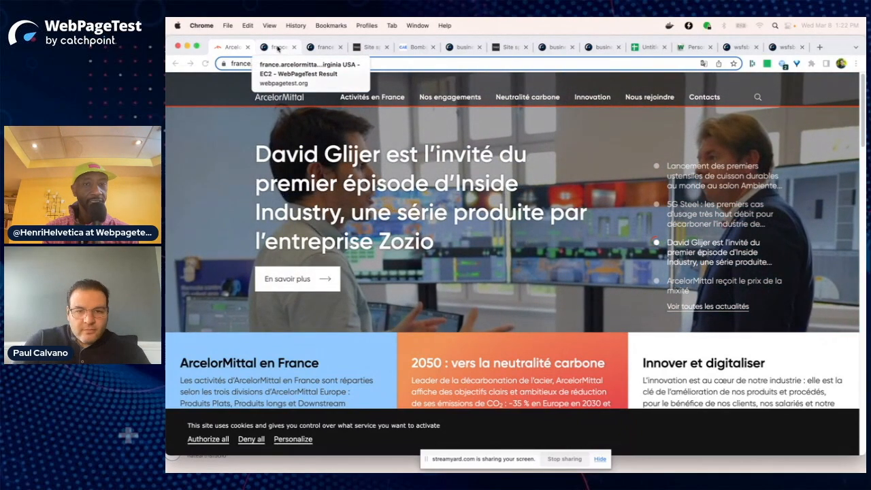
- Review the WebPageTest result for france.arcelormittal.com, covering the performance summary, real-world usage metrics and individual runs
{"action": "left_click", "coordinate": [278, 48]}
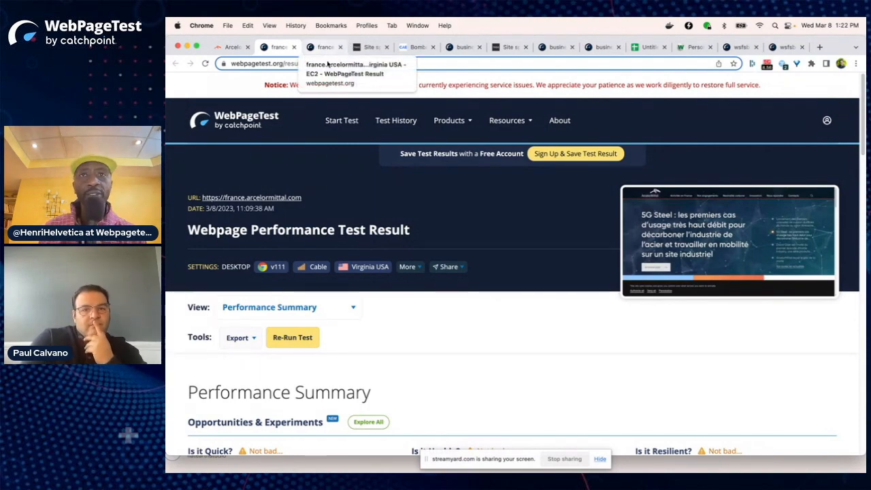
{"action": "scroll", "coordinate": [542, 284], "scroll_direction": "down", "scroll_amount": 10}
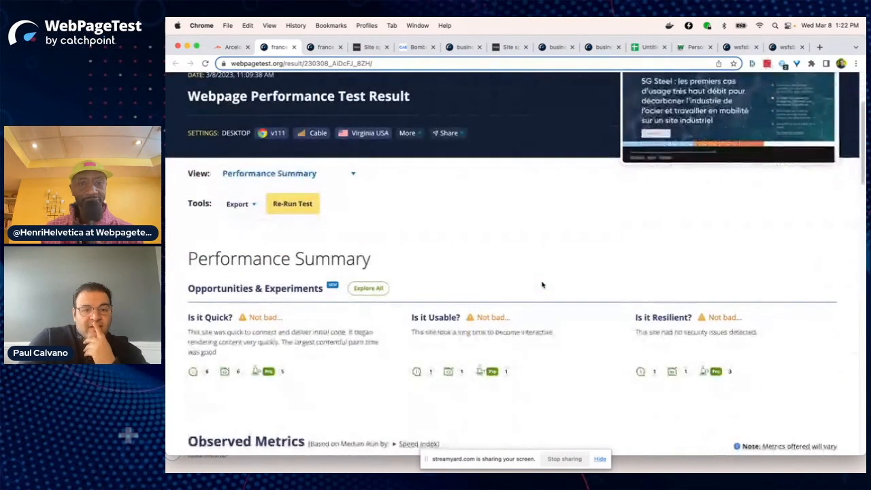
{"action": "scroll", "coordinate": [542, 285], "scroll_direction": "down", "scroll_amount": 5}
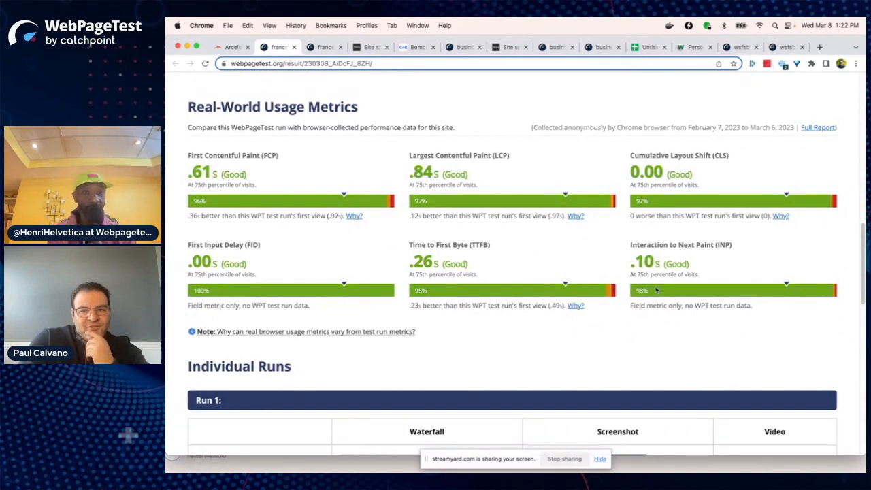
{"action": "scroll", "coordinate": [658, 309], "scroll_direction": "down", "scroll_amount": 5}
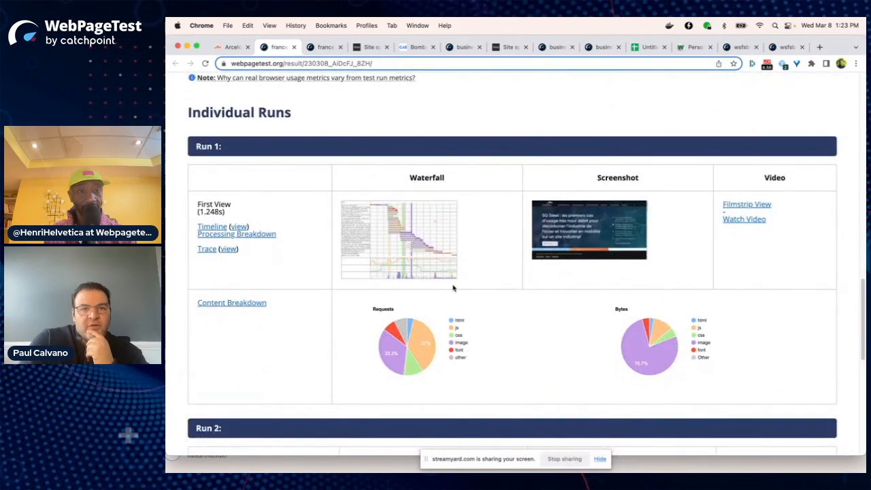
- Examine the Treo site speed report for france.arcelormittal.com, including past-year metrics, geography, form factors and connections
{"action": "left_click", "coordinate": [370, 48]}
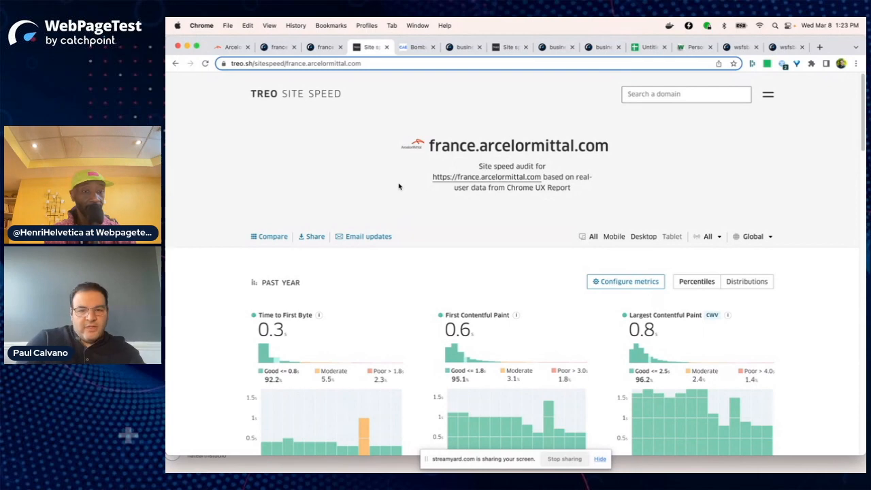
{"action": "scroll", "coordinate": [433, 309], "scroll_direction": "down", "scroll_amount": 3}
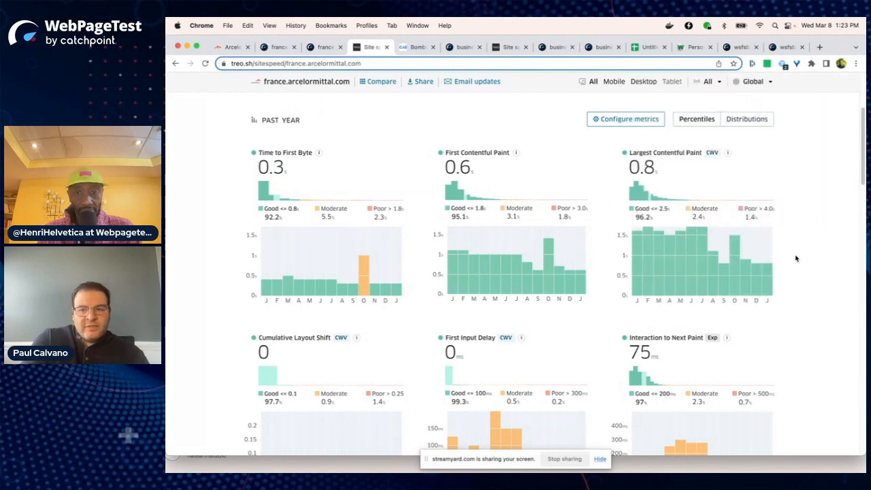
{"action": "mouse_move", "coordinate": [735, 265]}
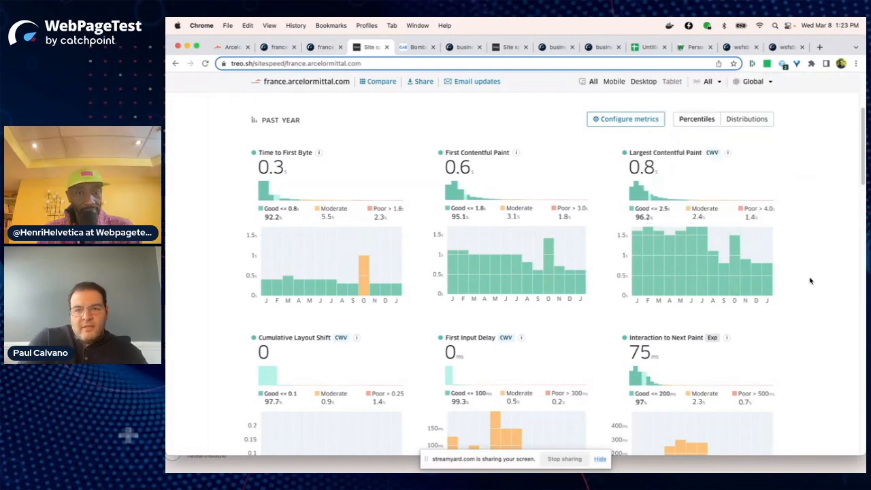
{"action": "scroll", "coordinate": [810, 281], "scroll_direction": "down", "scroll_amount": 10}
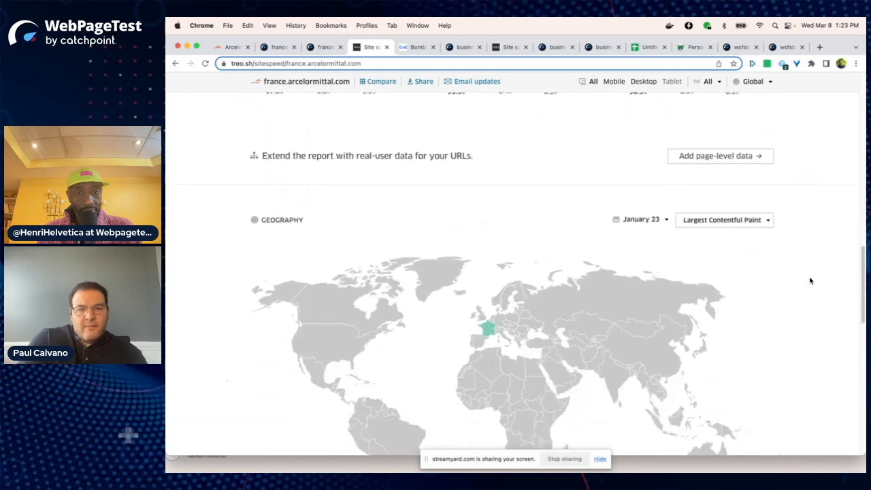
{"action": "scroll", "coordinate": [809, 280], "scroll_direction": "down", "scroll_amount": 2}
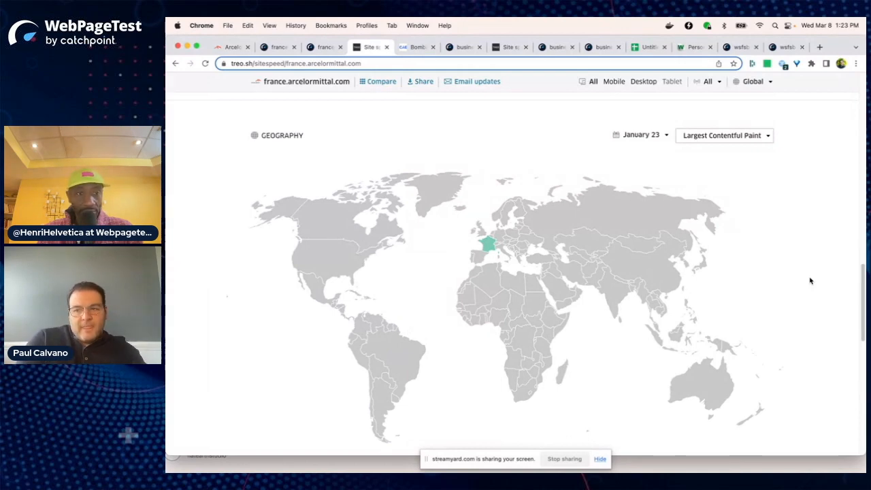
{"action": "scroll", "coordinate": [810, 280], "scroll_direction": "down", "scroll_amount": 10}
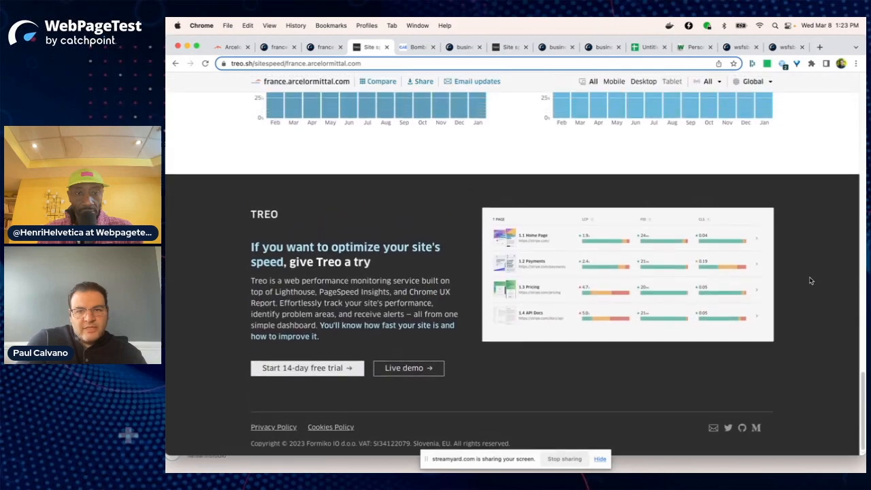
{"action": "scroll", "coordinate": [810, 280], "scroll_direction": "up", "scroll_amount": 2}
{"action": "mouse_move", "coordinate": [404, 220]}
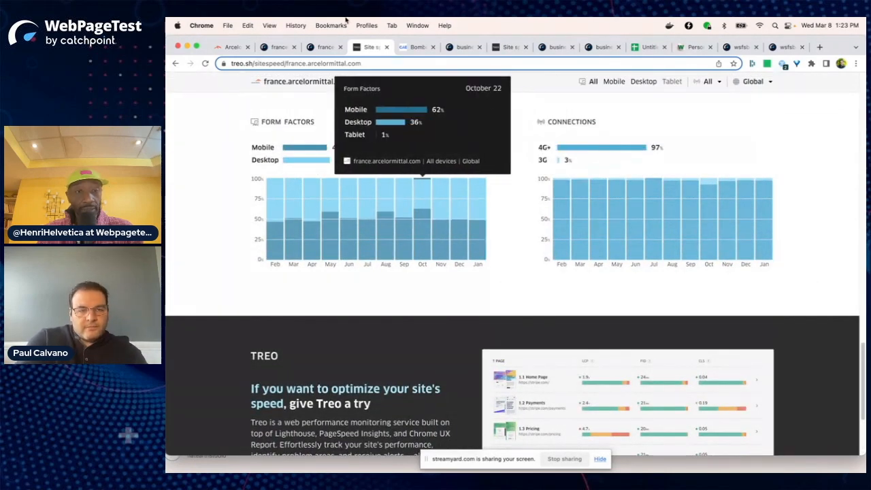
- Return to the WebPageTest result and examine run 1's real-world metrics and Waterfall View in its details
{"action": "left_click", "coordinate": [279, 47]}
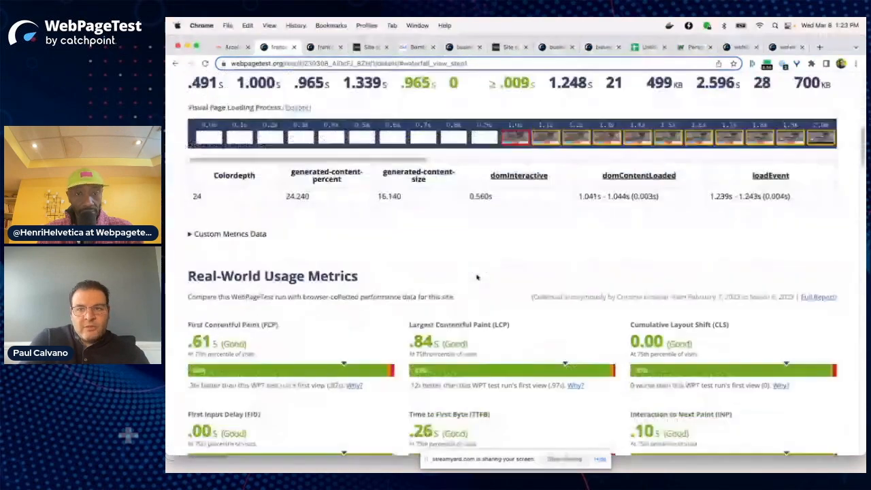
{"action": "scroll", "coordinate": [477, 277], "scroll_direction": "up", "scroll_amount": 2}
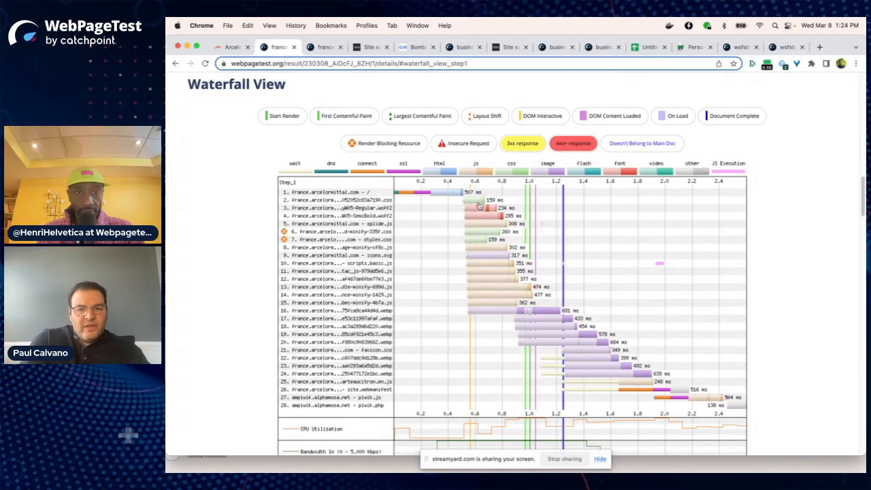
{"action": "scroll", "coordinate": [538, 232], "scroll_direction": "down", "scroll_amount": 5}
{"action": "scroll", "coordinate": [564, 252], "scroll_direction": "up", "scroll_amount": 6}
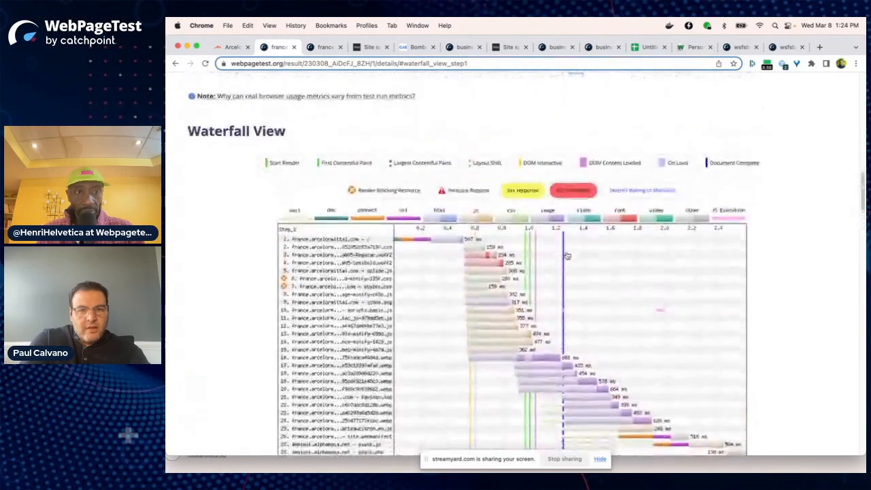
{"action": "scroll", "coordinate": [566, 254], "scroll_direction": "down", "scroll_amount": 1}
{"action": "scroll", "coordinate": [566, 255], "scroll_direction": "up", "scroll_amount": 6}
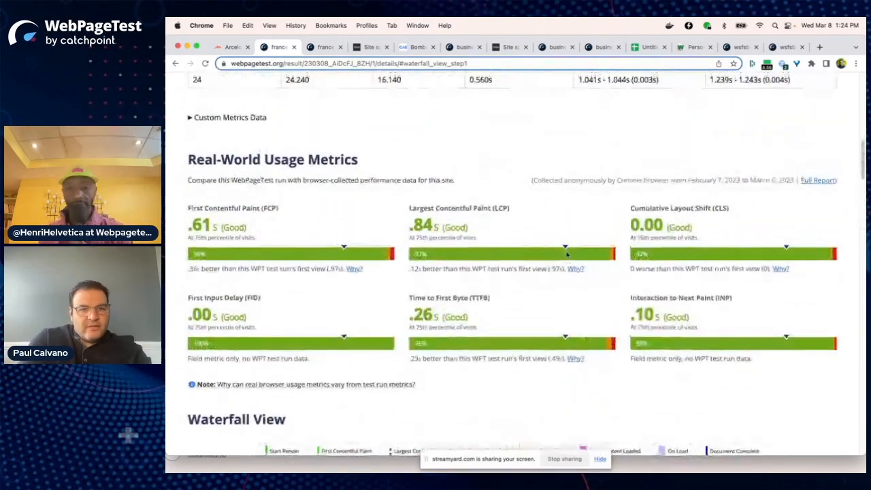
{"action": "scroll", "coordinate": [566, 255], "scroll_direction": "down", "scroll_amount": 7}
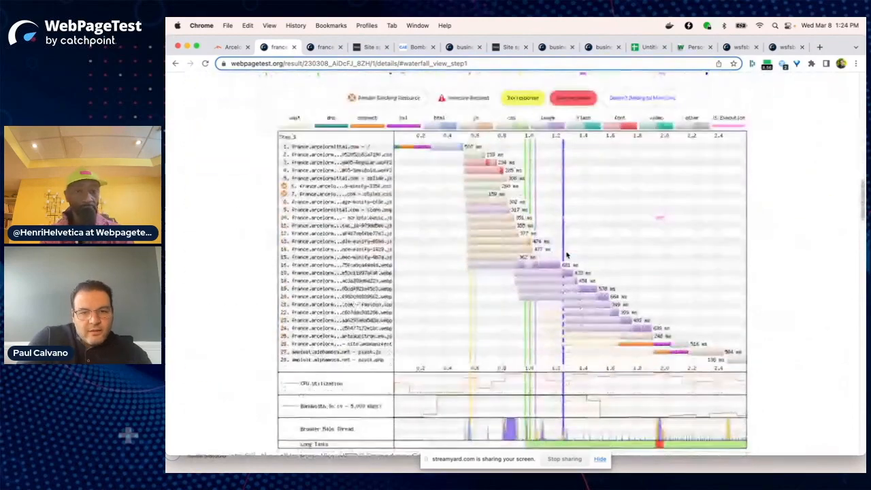
- Inspect the response headers of request #1 in the waterfall, including the full link header, and close its details
{"action": "left_click", "coordinate": [483, 147]}
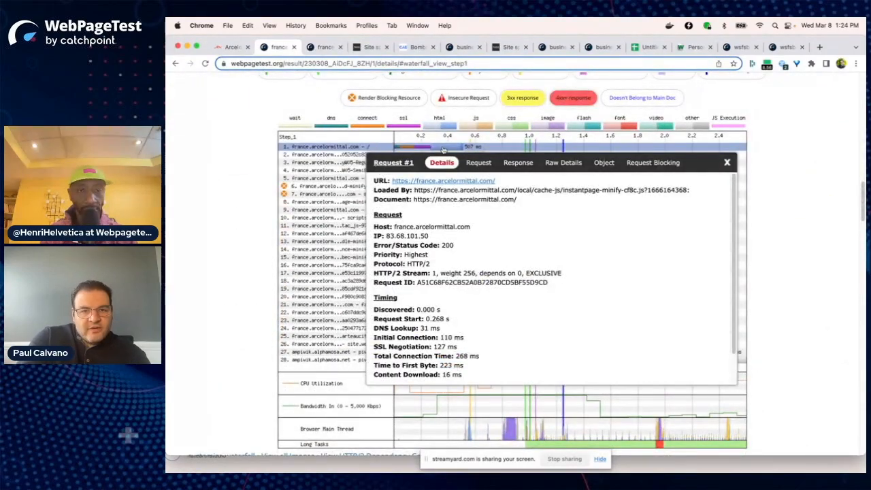
{"action": "left_click", "coordinate": [518, 163]}
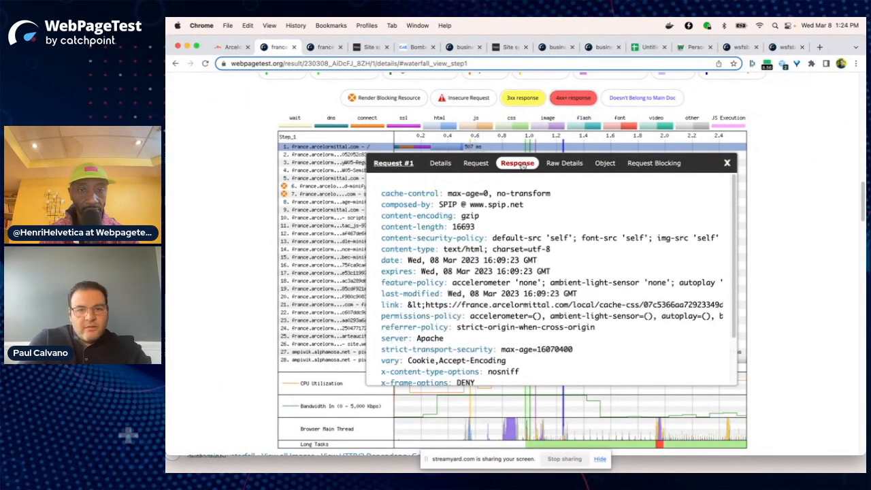
{"action": "scroll", "coordinate": [549, 282], "scroll_direction": "down", "scroll_amount": 2}
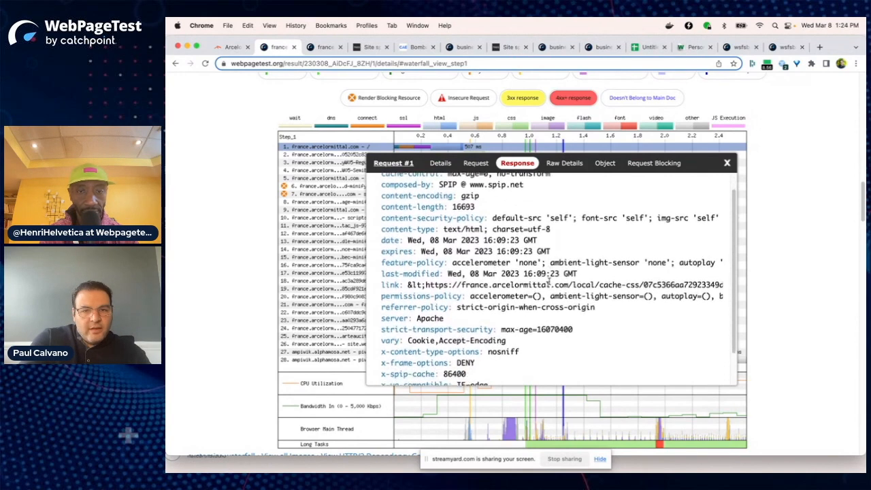
{"action": "left_click", "coordinate": [460, 202]}
{"action": "left_click", "coordinate": [455, 186]}
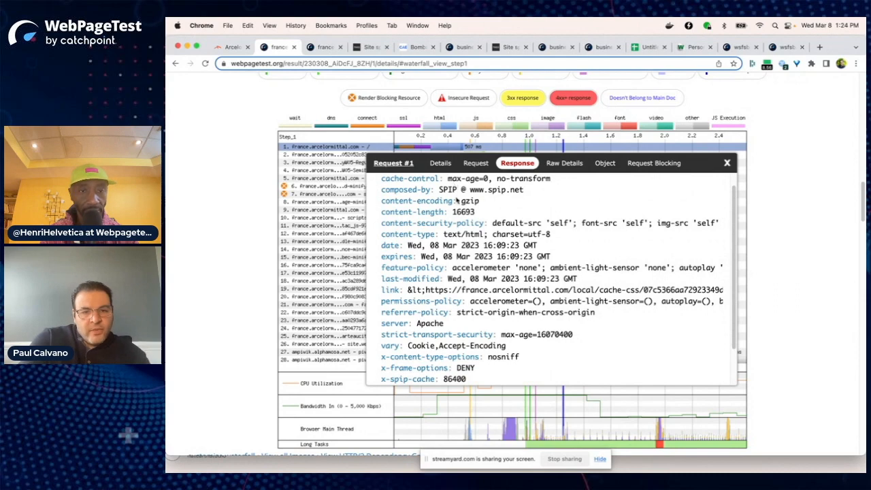
{"action": "double_click", "coordinate": [552, 334]}
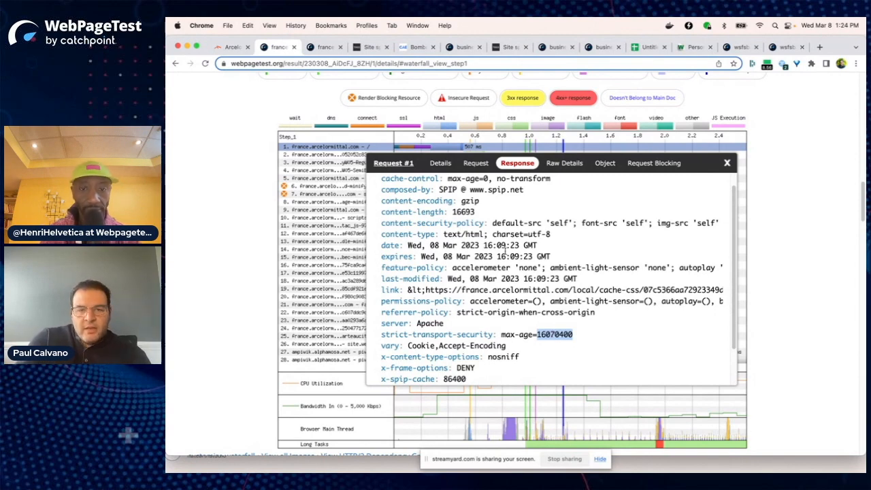
{"action": "double_click", "coordinate": [588, 289]}
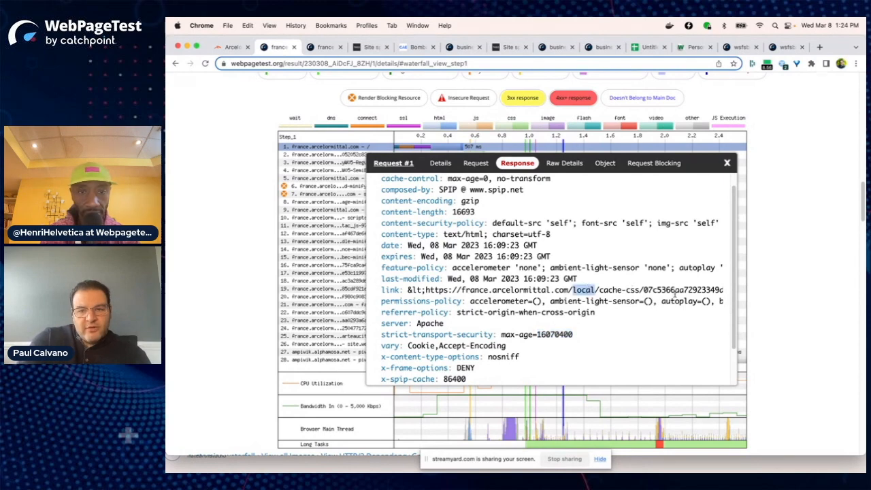
{"action": "scroll", "coordinate": [484, 285], "scroll_direction": "right", "scroll_amount": 6}
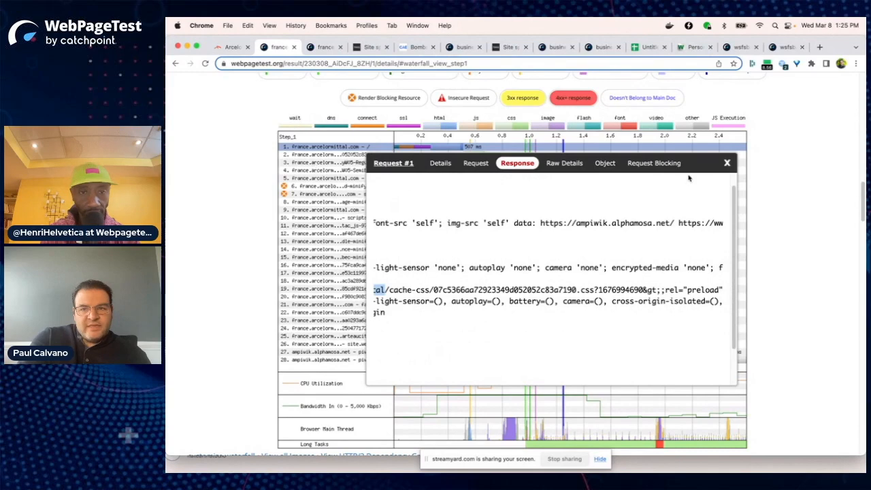
{"action": "left_click", "coordinate": [726, 164]}
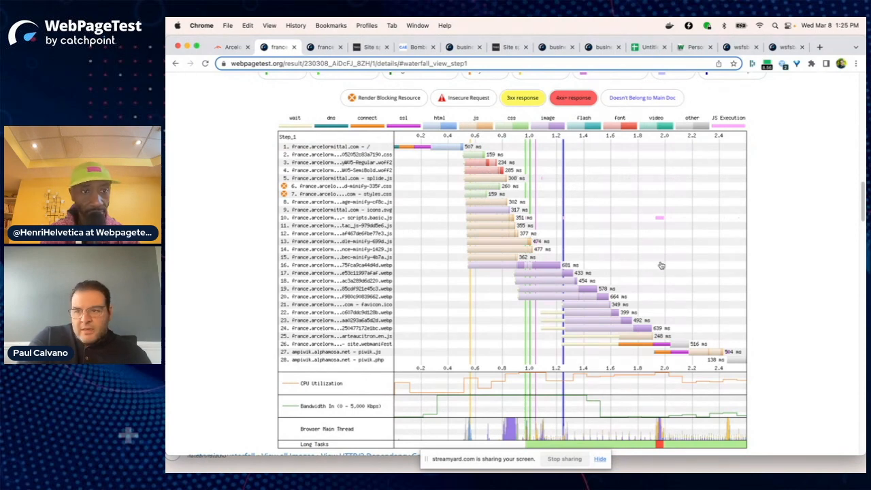
- Open the response headers of request #16, the .webp image, in the waterfall
{"action": "left_click", "coordinate": [543, 268]}
{"action": "left_click", "coordinate": [524, 285]}
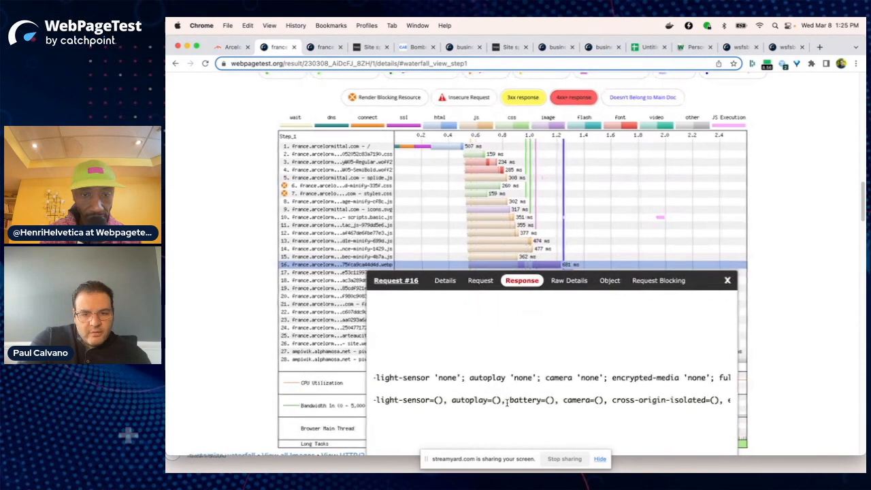
{"action": "scroll", "coordinate": [548, 394], "scroll_direction": "left", "scroll_amount": 5}
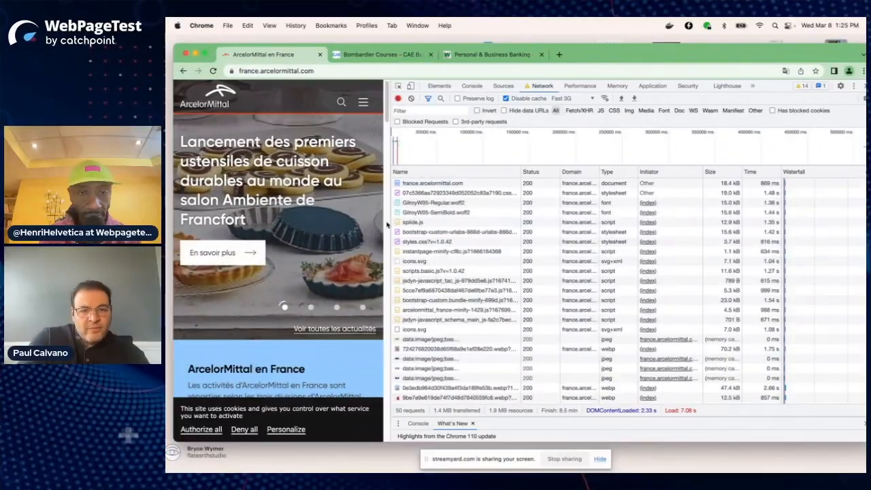
- Widen the DevTools Network panel beside the ArcelorMittal page and close the Dictionary window
{"action": "left_click_drag", "start_coordinate": [391, 221], "coordinate": [286, 218]}
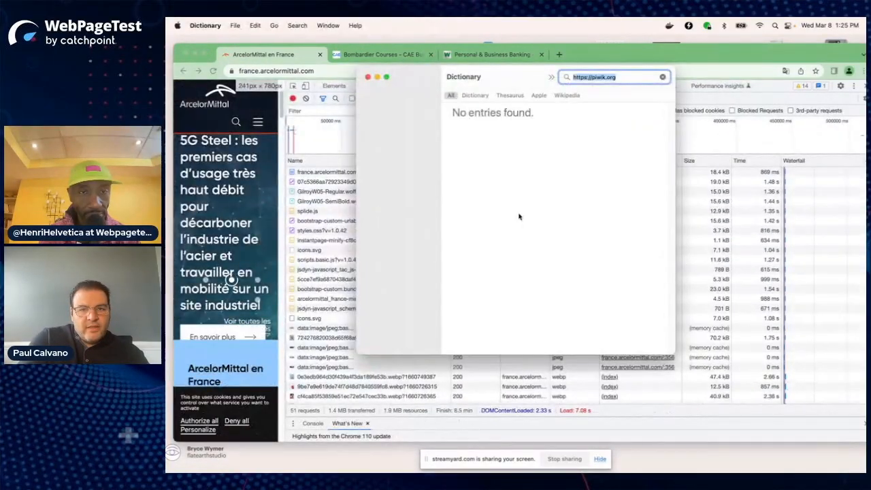
{"action": "left_click", "coordinate": [367, 77]}
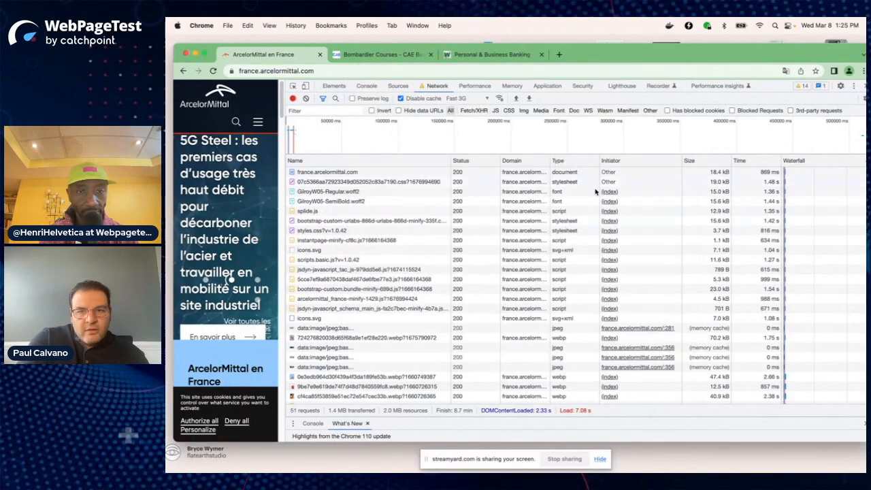
{"action": "right_click", "coordinate": [479, 158]}
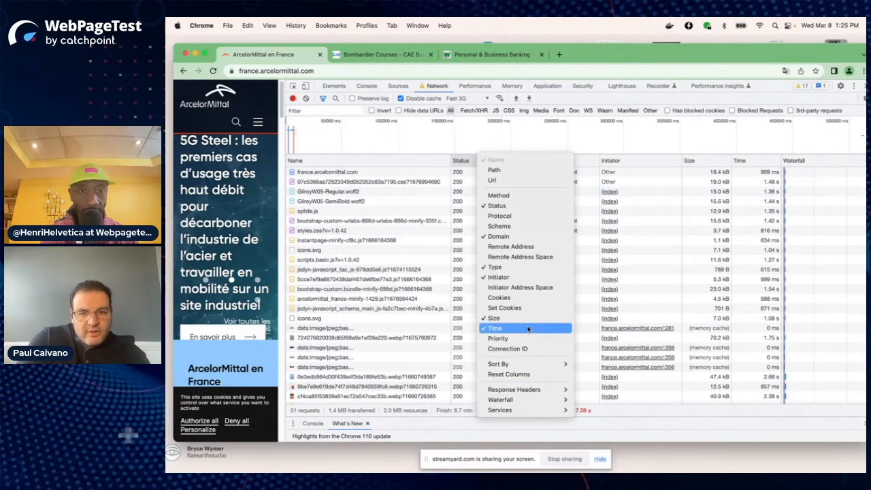
{"action": "mouse_move", "coordinate": [544, 393]}
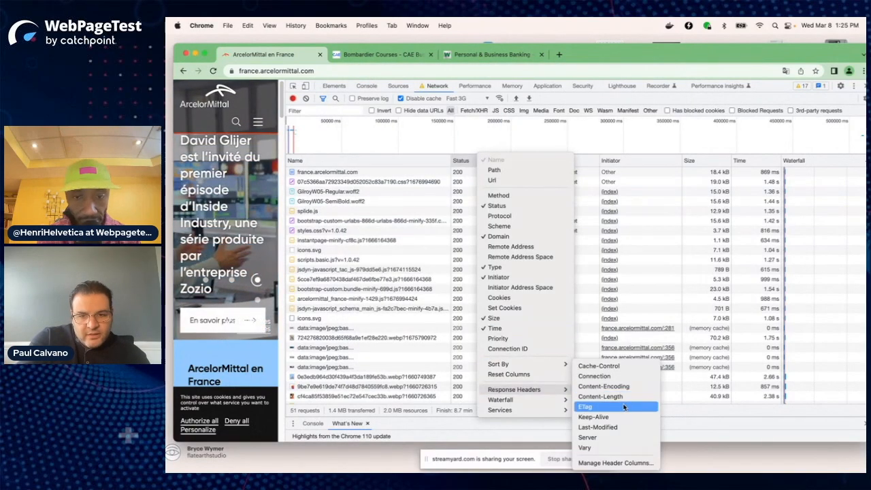
{"action": "left_click", "coordinate": [602, 463]}
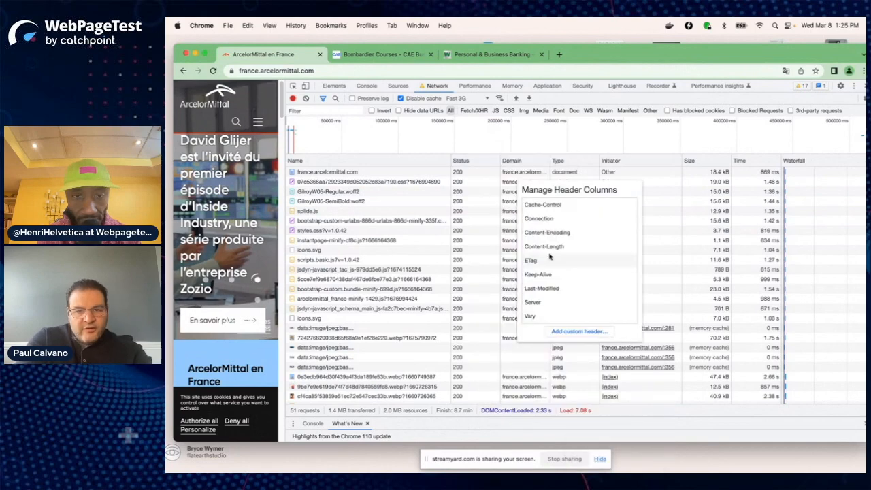
{"action": "left_click", "coordinate": [573, 331]}
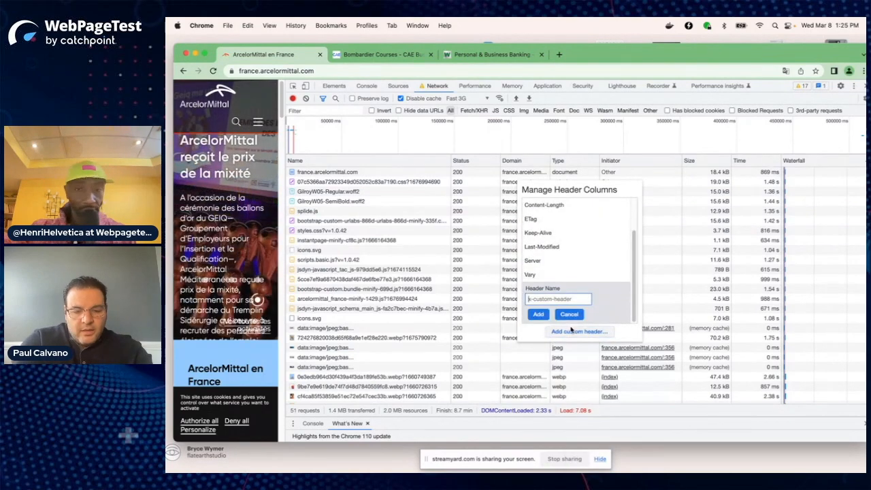
{"action": "type", "text": "co"}
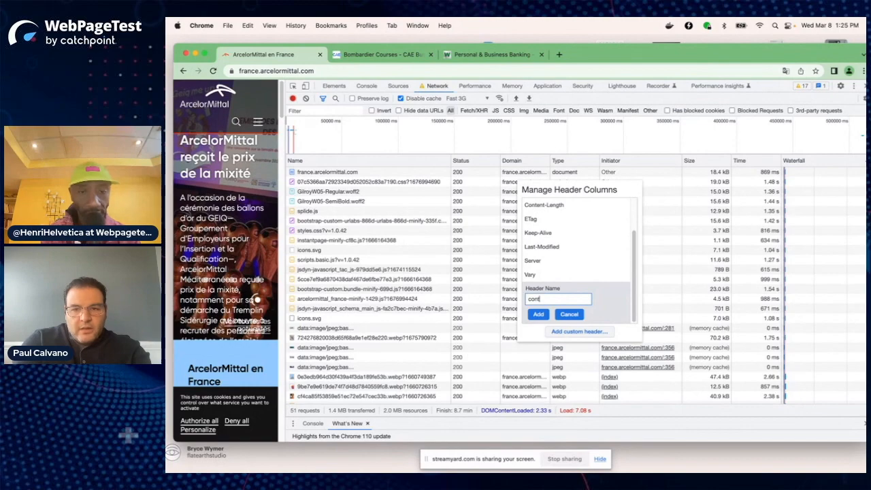
{"action": "key", "text": "Escape"}
- Show the headers of the scripts.basic.js?v=1.0.42 request in the Network panel
{"action": "left_click", "coordinate": [410, 259]}
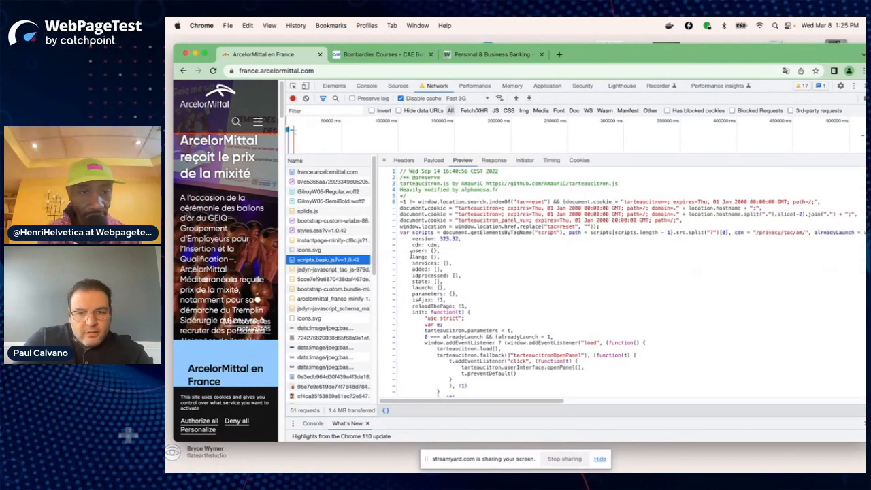
{"action": "left_click", "coordinate": [405, 160]}
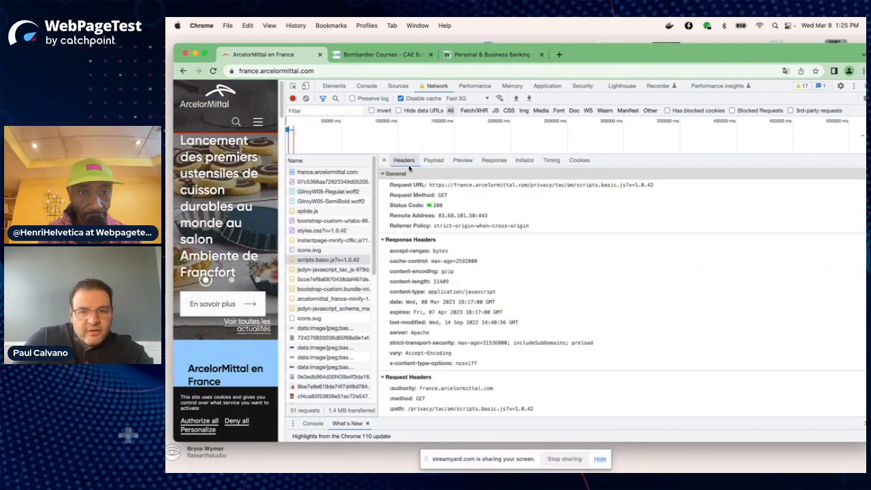
- Highlight the content-length response header of scripts.basic.js?v=1.0.42 and close the request's details
{"action": "left_click", "coordinate": [432, 283]}
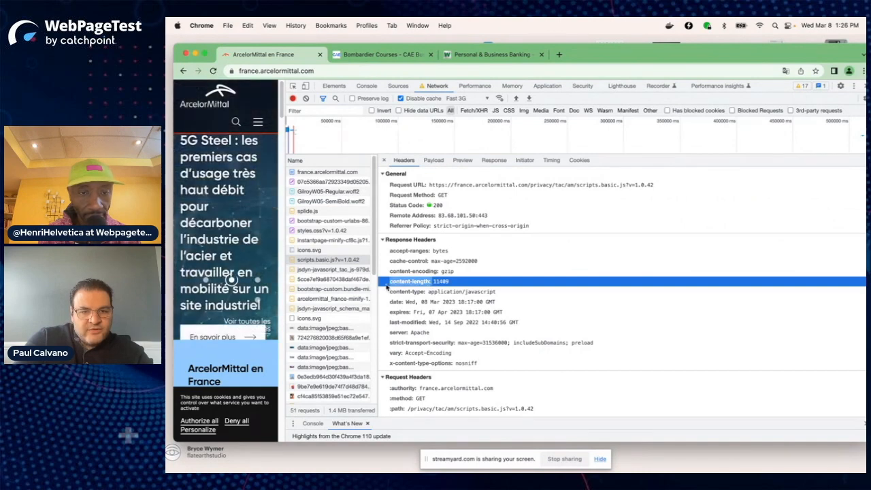
{"action": "left_click", "coordinate": [383, 160]}
{"action": "right_click", "coordinate": [383, 163]}
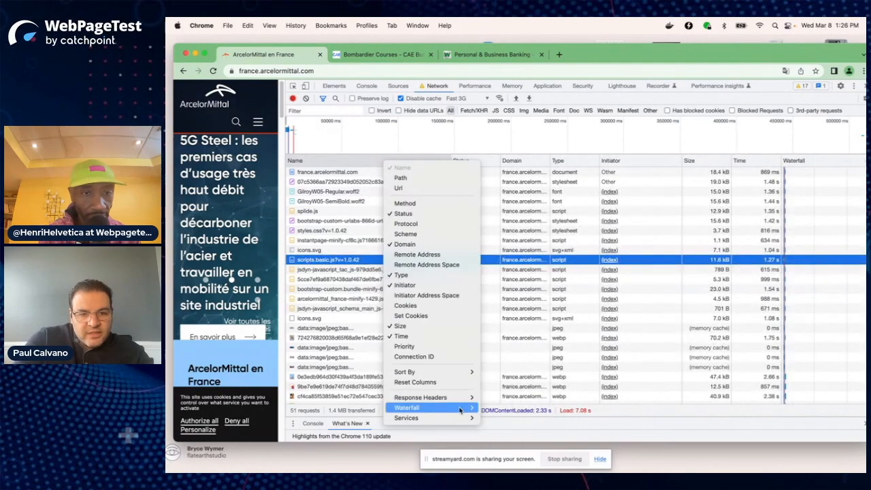
{"action": "mouse_move", "coordinate": [449, 397]}
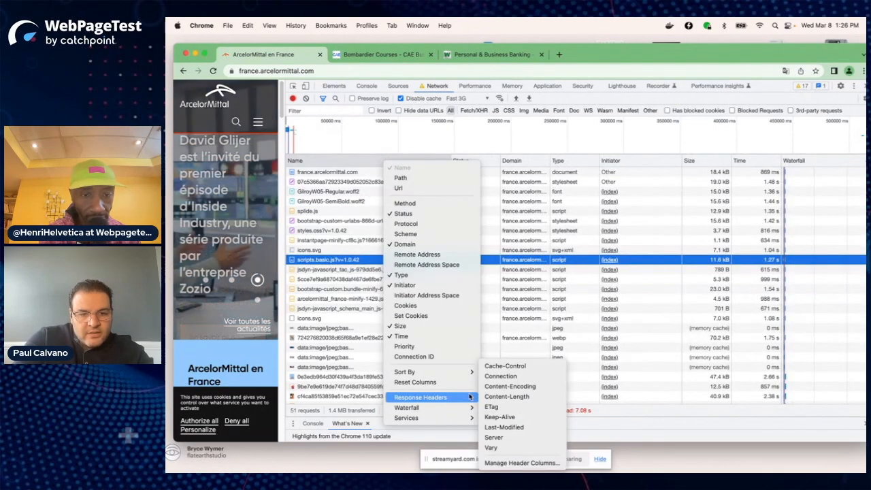
{"action": "left_click", "coordinate": [516, 463]}
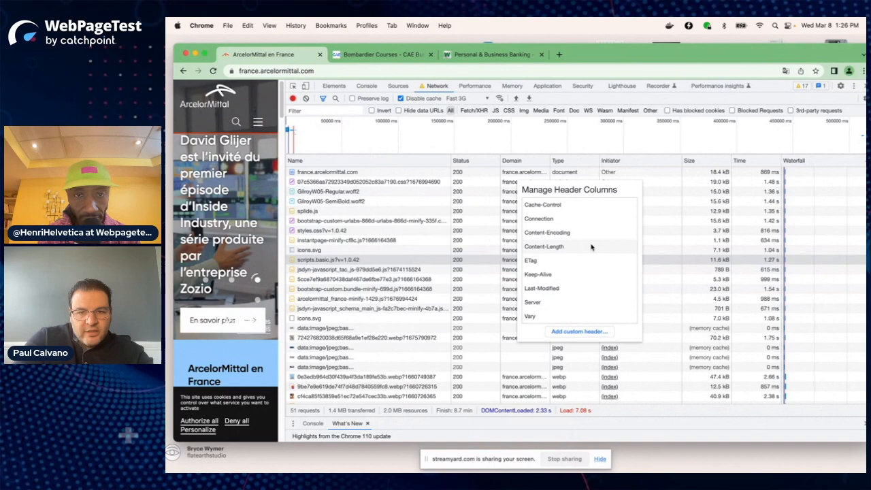
{"action": "key", "text": "Escape"}
- Add the Content-Length response header as a column in the Network request list and look through the requests
{"action": "right_click", "coordinate": [434, 163]}
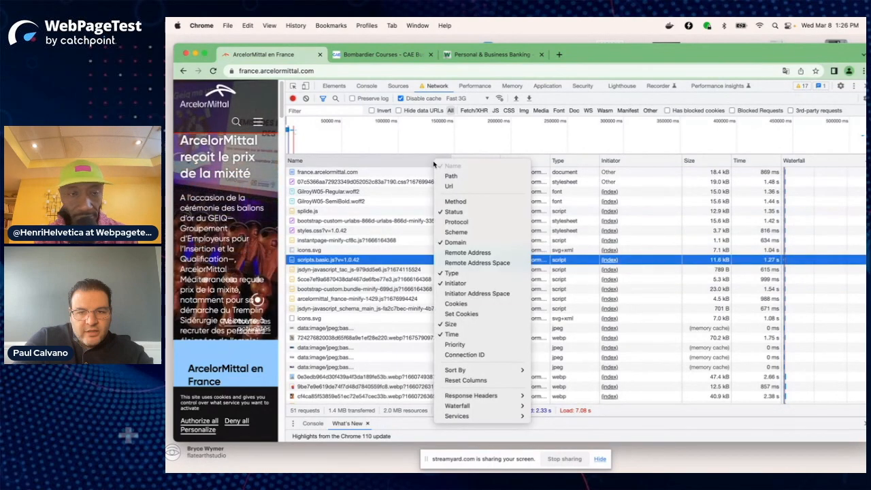
{"action": "mouse_move", "coordinate": [477, 396]}
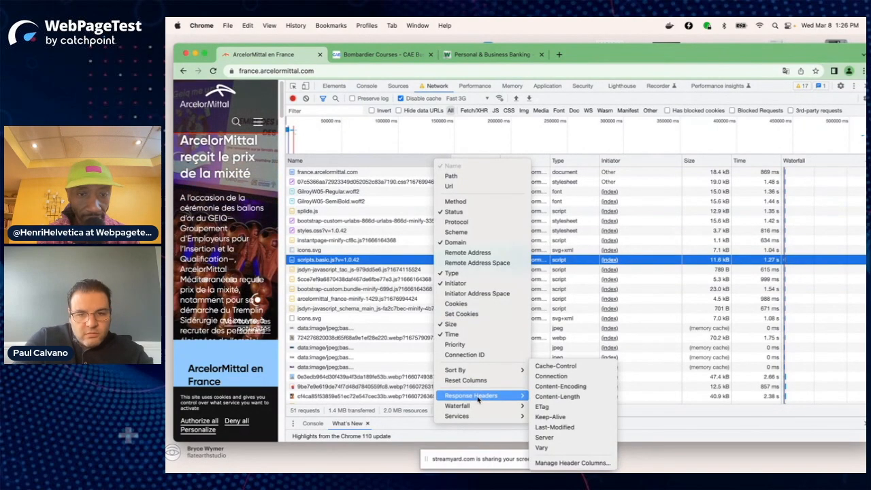
{"action": "left_click", "coordinate": [546, 399]}
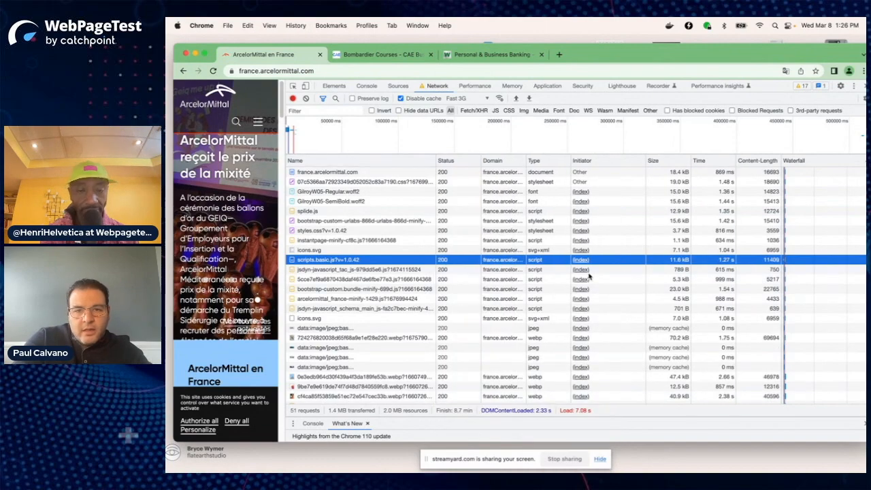
{"action": "scroll", "coordinate": [583, 275], "scroll_direction": "down", "scroll_amount": 5}
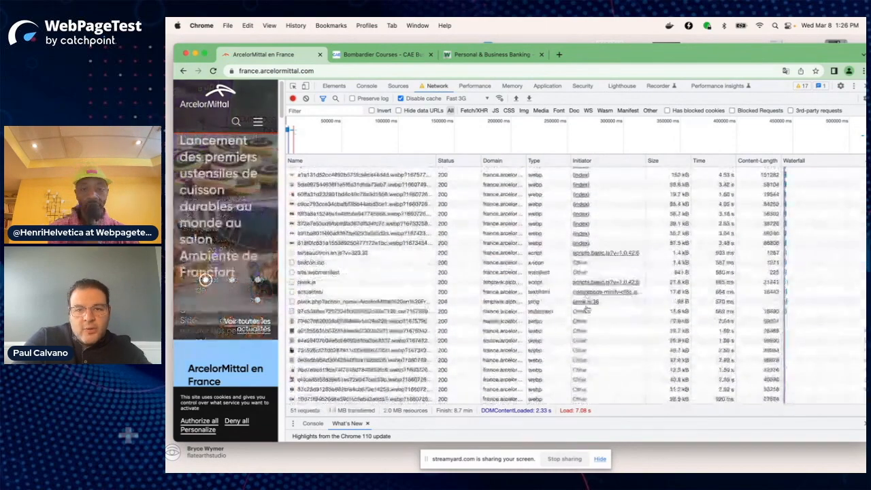
- Add a Cache-Control response header column to the request list and widen it to make its values readable
{"action": "right_click", "coordinate": [537, 161]}
{"action": "mouse_move", "coordinate": [541, 393]}
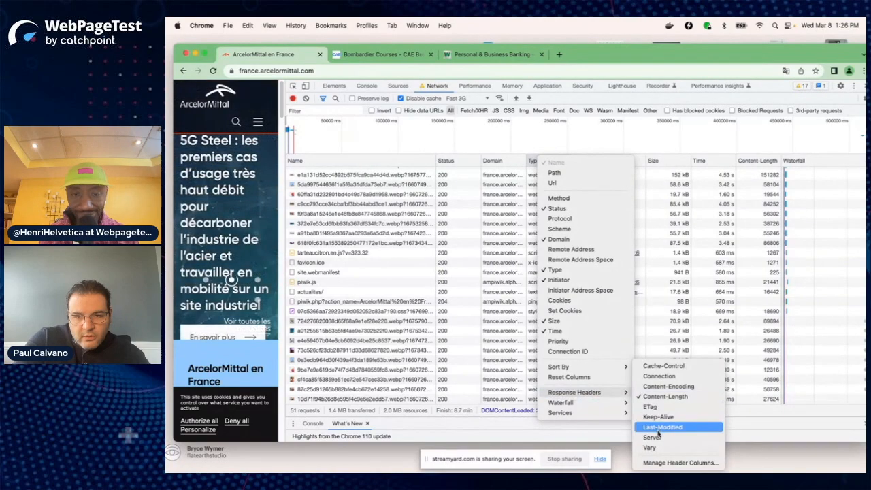
{"action": "left_click", "coordinate": [668, 368]}
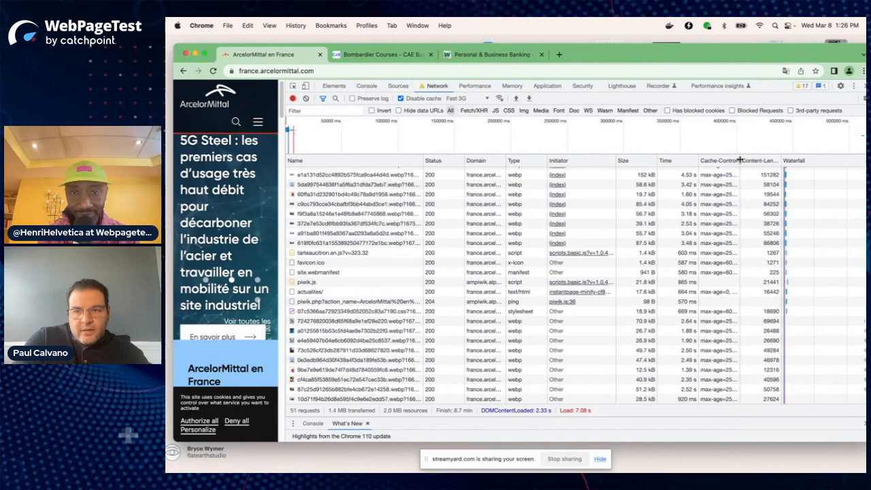
{"action": "left_click_drag", "start_coordinate": [740, 161], "coordinate": [774, 160]}
{"action": "scroll", "coordinate": [731, 216], "scroll_direction": "up", "scroll_amount": 10}
{"action": "left_click", "coordinate": [732, 202]}
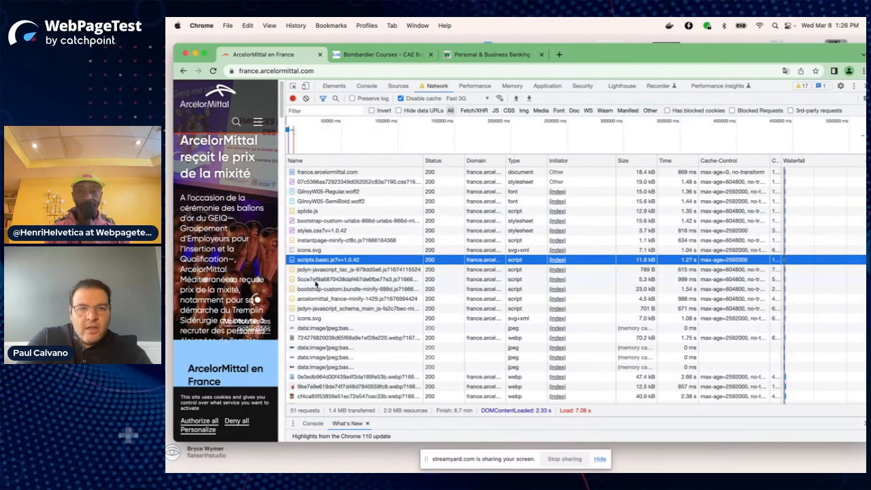
- Open the headers of the france.arcelormittal.com document request, select the host name in its request URL, and close the details
{"action": "left_click", "coordinate": [325, 174]}
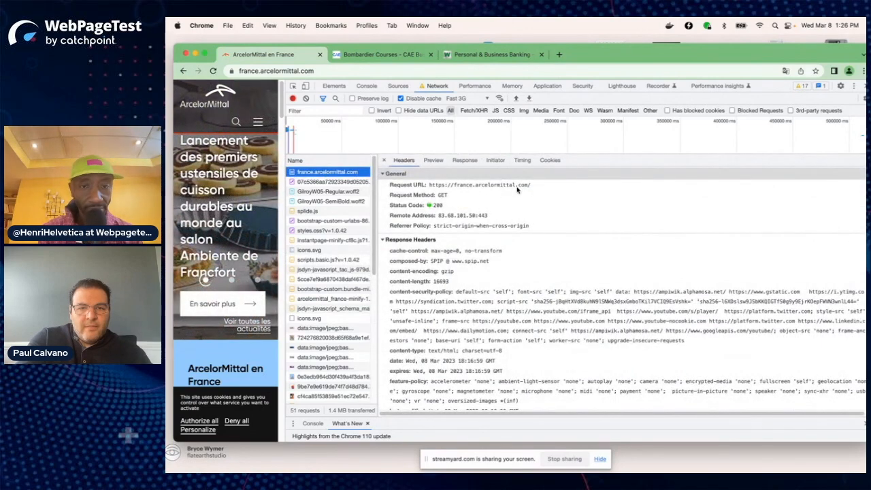
{"action": "left_click_drag", "start_coordinate": [529, 185], "coordinate": [458, 188]}
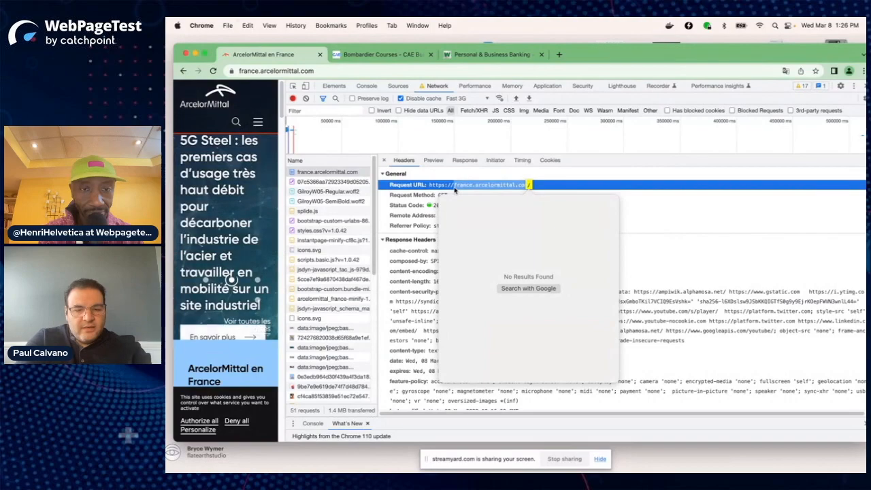
{"action": "left_click", "coordinate": [384, 161]}
{"action": "left_click", "coordinate": [678, 212]}
- Switch to Terminal and look up the DNS records of france.arcelormittal.com with dig
{"action": "key", "text": "ctrl+Up"}
{"action": "key", "text": "ctrl+Up"}
{"action": "key", "text": "ctrl+Right"}
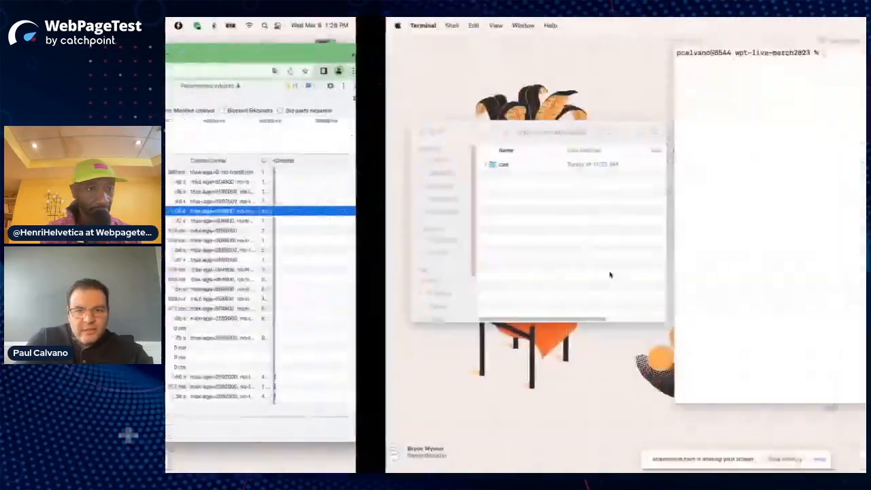
{"action": "type", "text": "dig"}
{"action": "type", "text": "france.arcelormittal.com"}
{"action": "key", "text": "Return"}
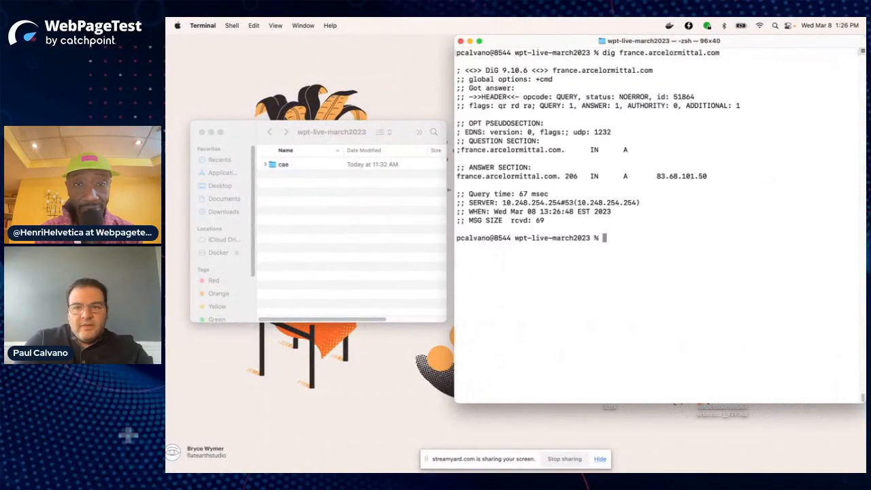
- Copy the A record's IP address 83.68.101.50 from the dig answer and run a traceroute to it
{"action": "double_click", "coordinate": [666, 176]}
{"action": "key", "text": "super+c"}
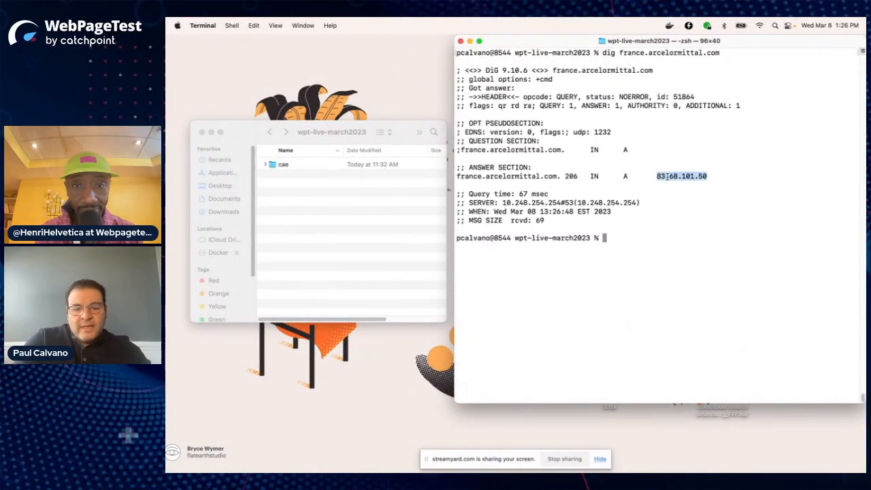
{"action": "type", "text": "traceroute"}
{"action": "key", "text": "super+v"}
{"action": "key", "text": "Return"}
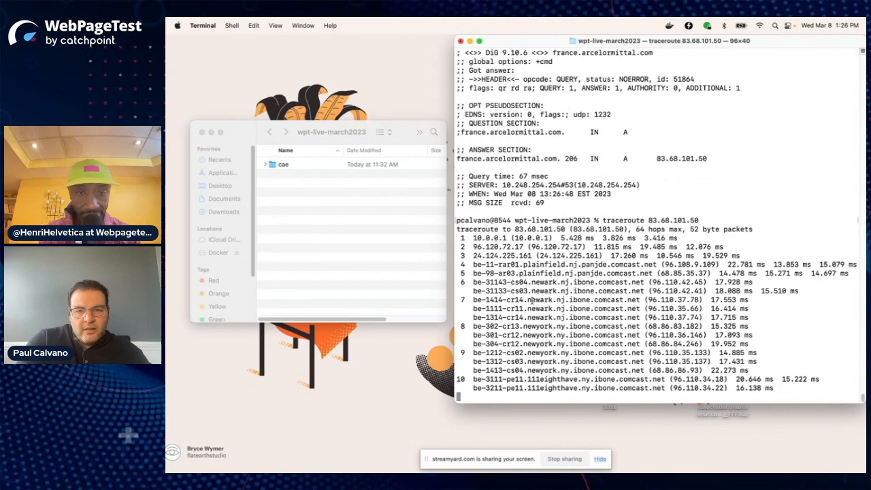
- Return to Chrome DevTools and show the HTML response of the france.arcelormittal.com document request
{"action": "key", "text": "ctrl+Left"}
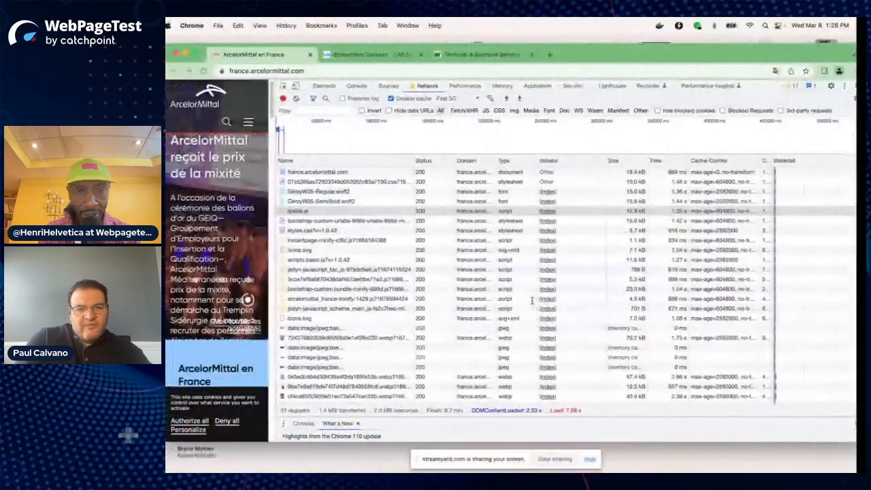
{"action": "left_click", "coordinate": [484, 213]}
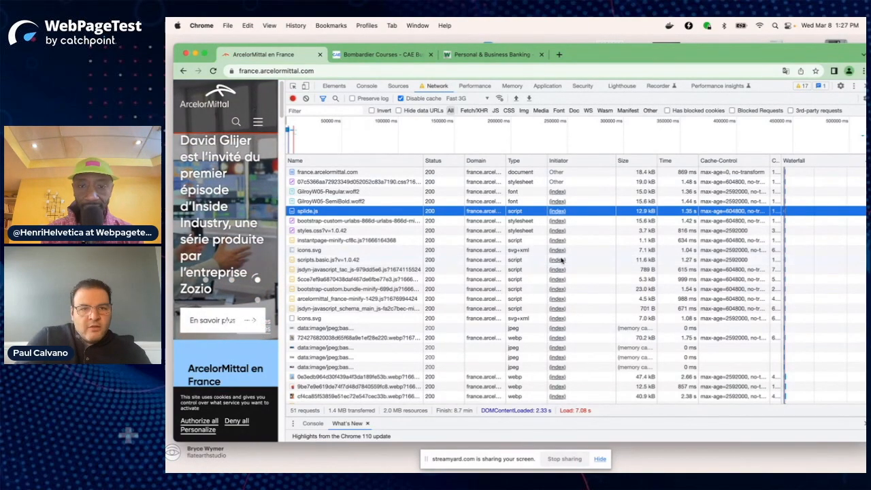
{"action": "left_click", "coordinate": [327, 171]}
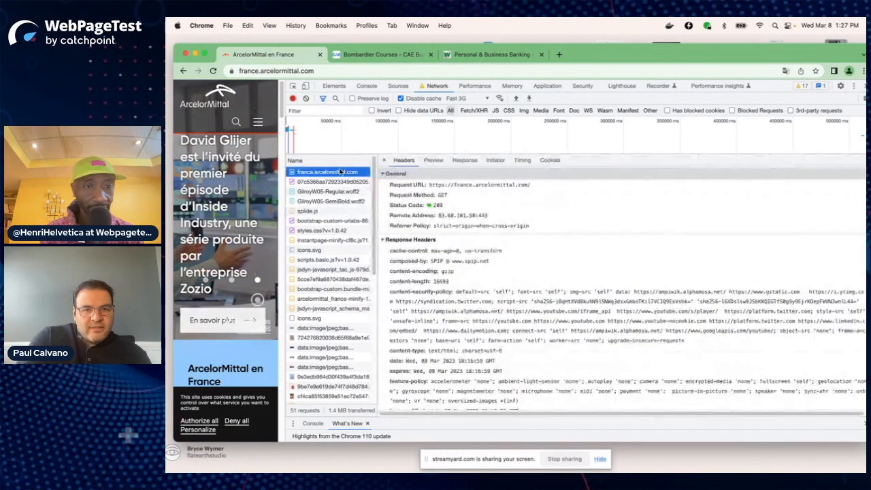
{"action": "left_click", "coordinate": [434, 161]}
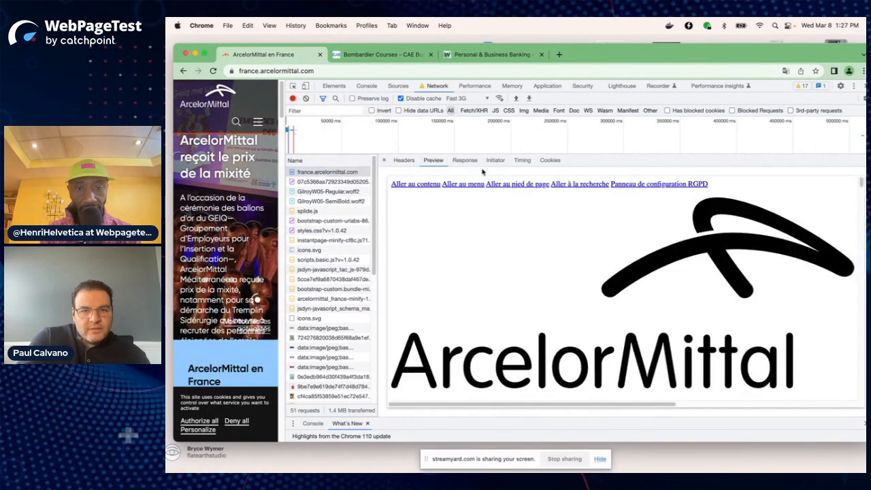
{"action": "left_click", "coordinate": [465, 160]}
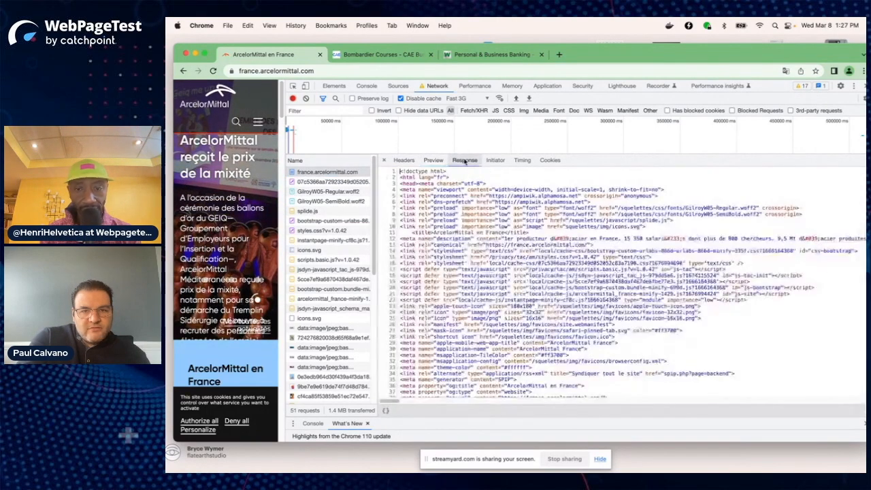
- Highlight the preconnect and dns-prefetch links to ampiwik.alphamosa.net on lines 5 and 6 of the HTML response
{"action": "left_click", "coordinate": [468, 202]}
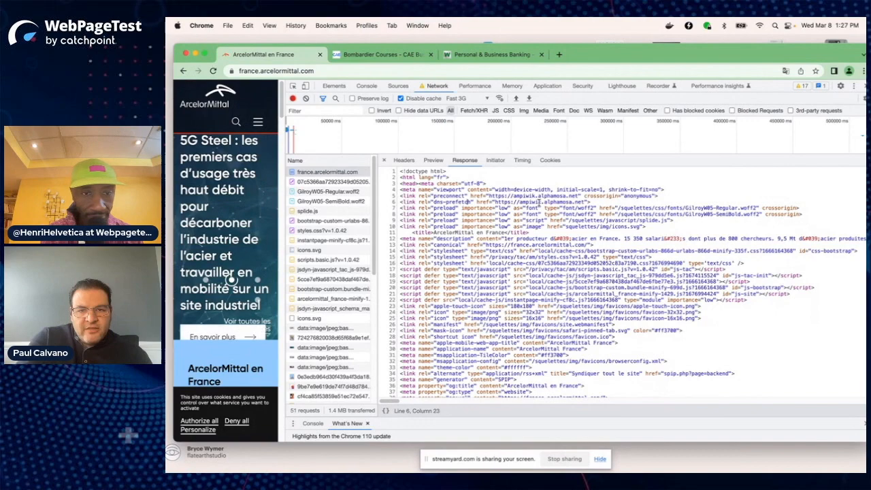
{"action": "left_click_drag", "start_coordinate": [598, 202], "coordinate": [393, 198]}
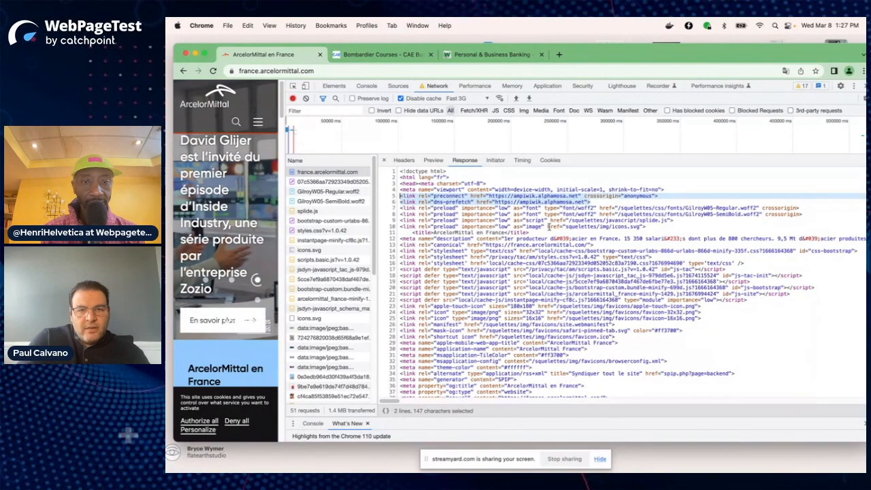
{"action": "triple_click", "coordinate": [439, 202]}
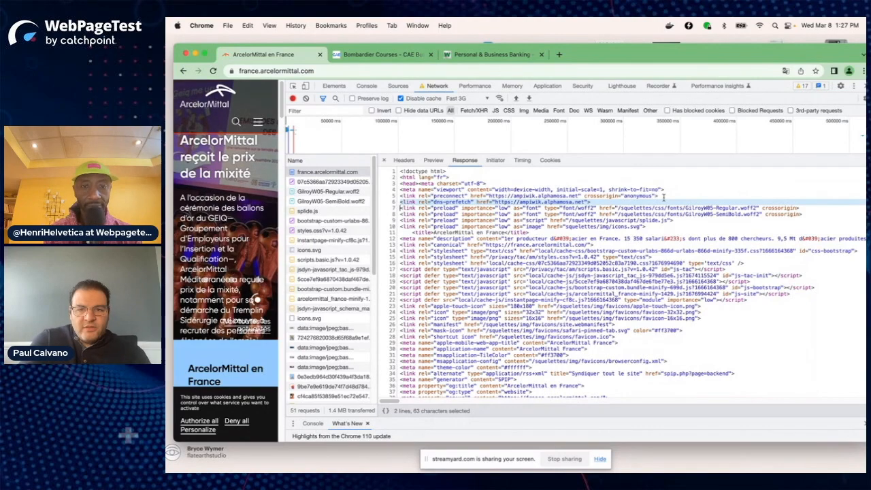
- Highlight the four preload links for the Gilroy fonts, splide.js and icons.svg on lines 7 to 10
{"action": "left_click", "coordinate": [406, 214]}
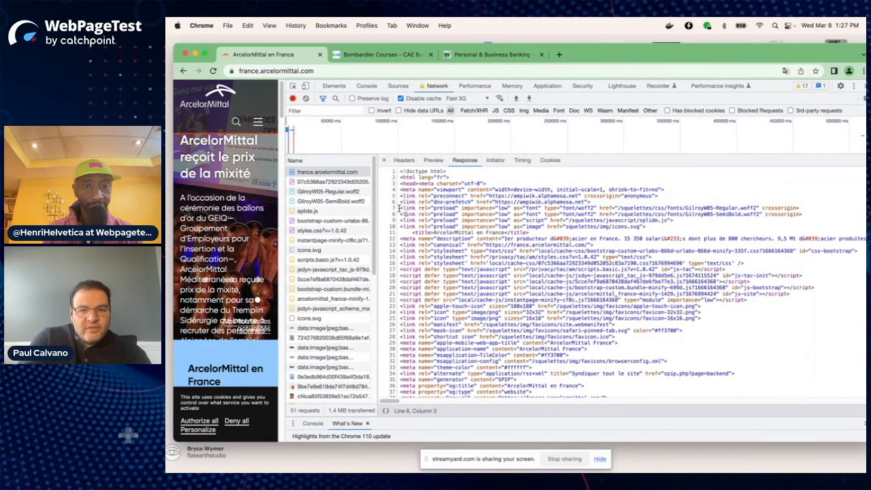
{"action": "left_click_drag", "start_coordinate": [400, 208], "coordinate": [586, 227]}
{"action": "left_click_drag", "start_coordinate": [647, 228], "coordinate": [646, 229]}
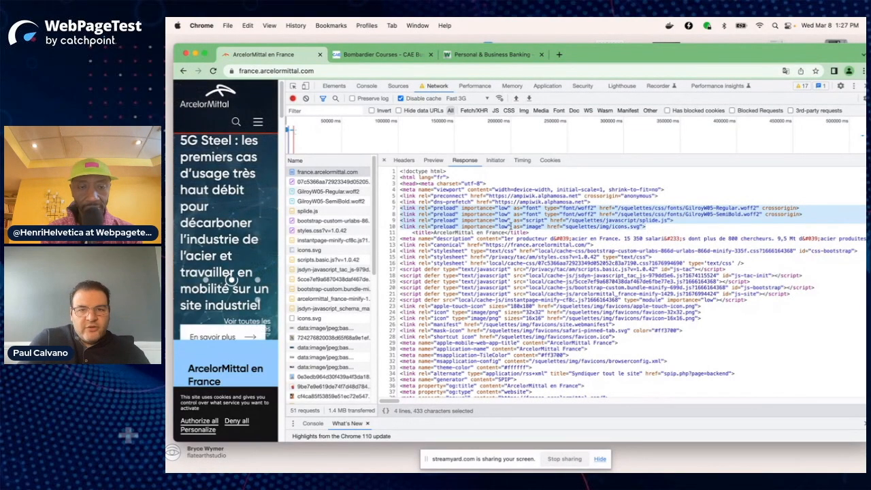
{"action": "left_click", "coordinate": [698, 208]}
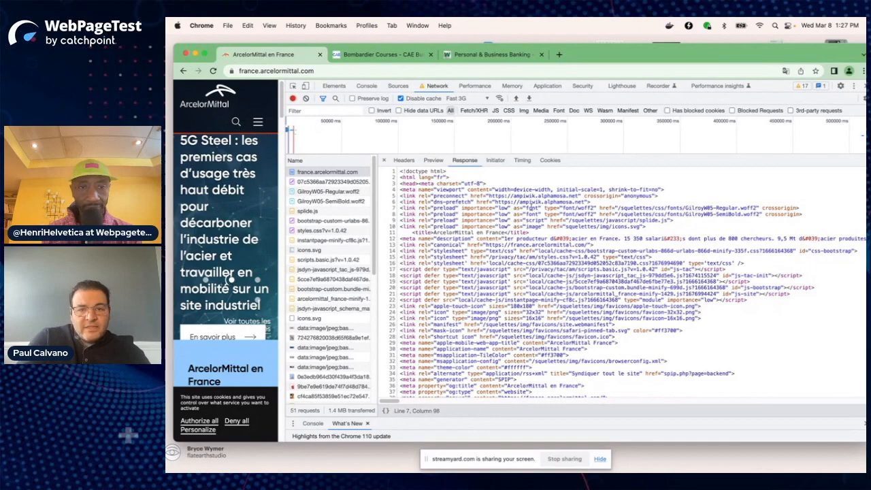
- Highlight the importance="low" attribute of the first preload link on line 7, closing the dictionary pop-up
{"action": "left_click", "coordinate": [463, 208]}
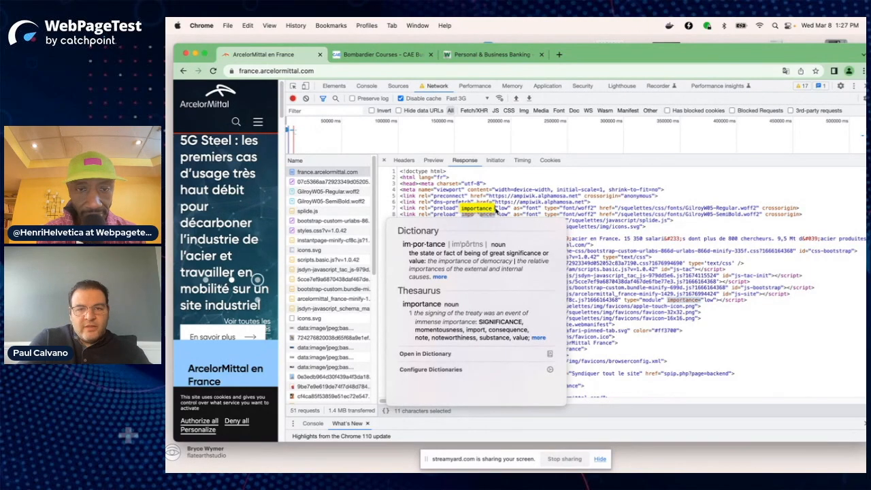
{"action": "left_click", "coordinate": [508, 209]}
{"action": "left_click", "coordinate": [510, 210]}
{"action": "left_click", "coordinate": [465, 204]}
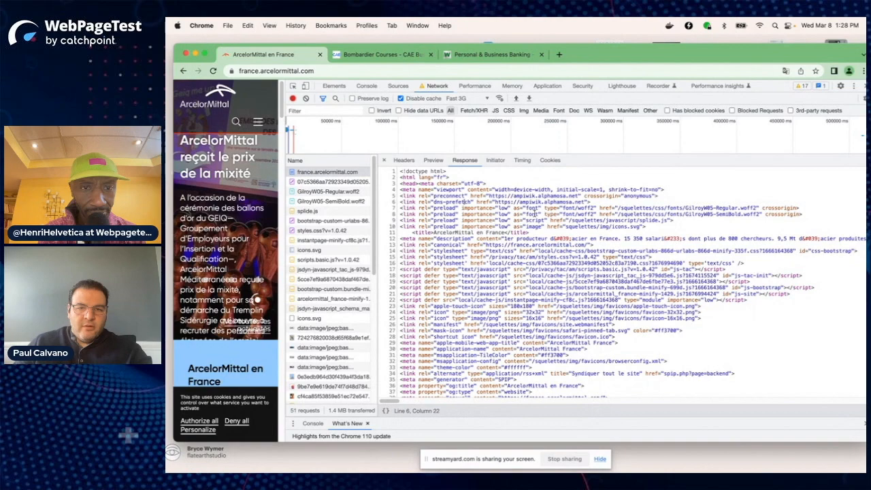
{"action": "left_click_drag", "start_coordinate": [462, 207], "coordinate": [511, 209]}
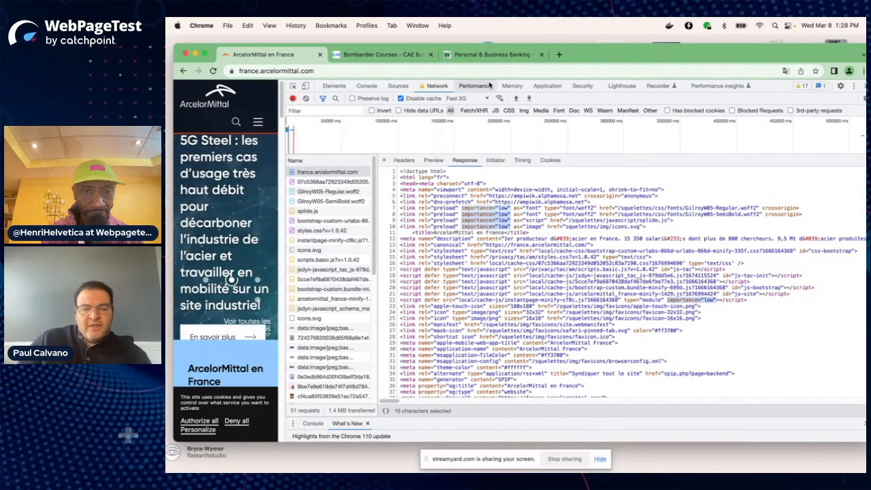
- Review the request waterfall in WebPageTest, and return to the DevTools request list filtered to images
{"action": "key", "text": "ctrl+Left"}
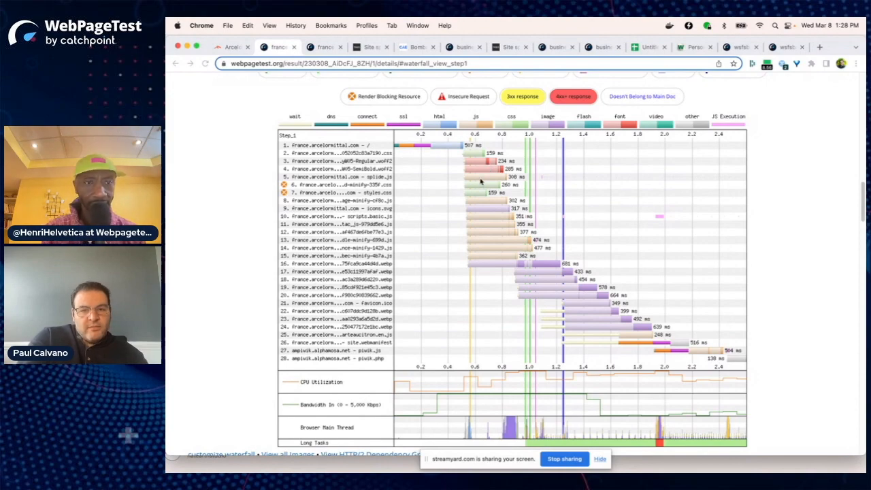
{"action": "key", "text": "ctrl+Right"}
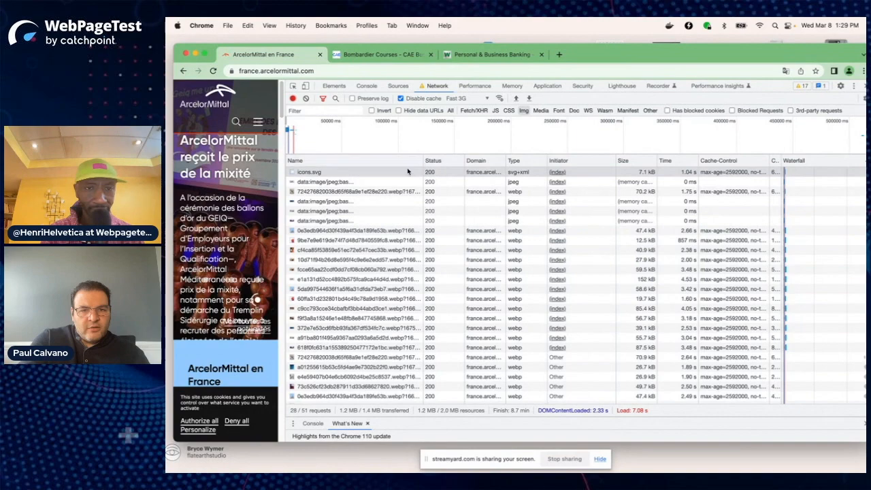
- Show the headers of the 0e3edb964d30f439a4f3da189fe53b.webp image request and highlight its request URL
{"action": "left_click", "coordinate": [392, 232]}
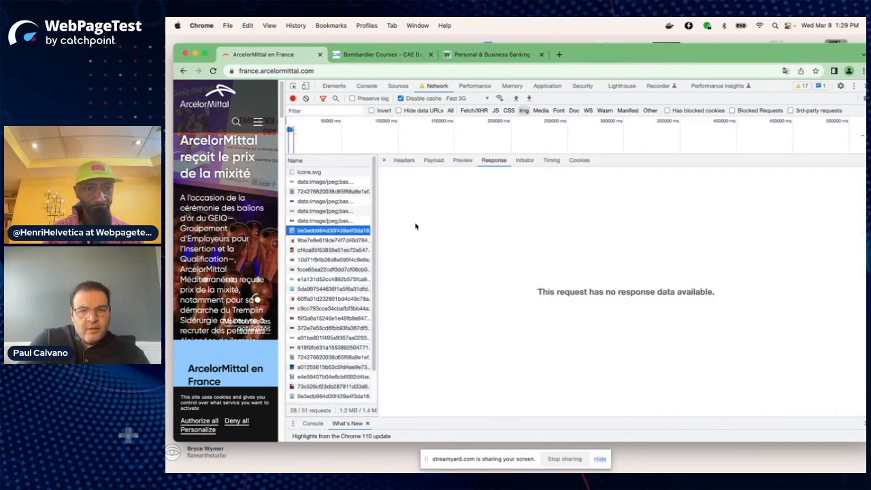
{"action": "left_click", "coordinate": [403, 161]}
{"action": "triple_click", "coordinate": [723, 185]}
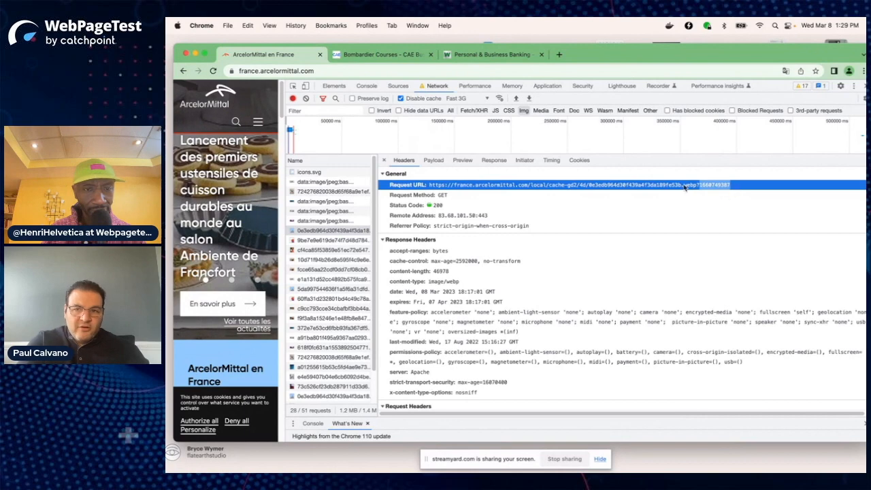
- Highlight the query string at the end of the image's request URL and the remote address line
{"action": "double_click", "coordinate": [720, 185]}
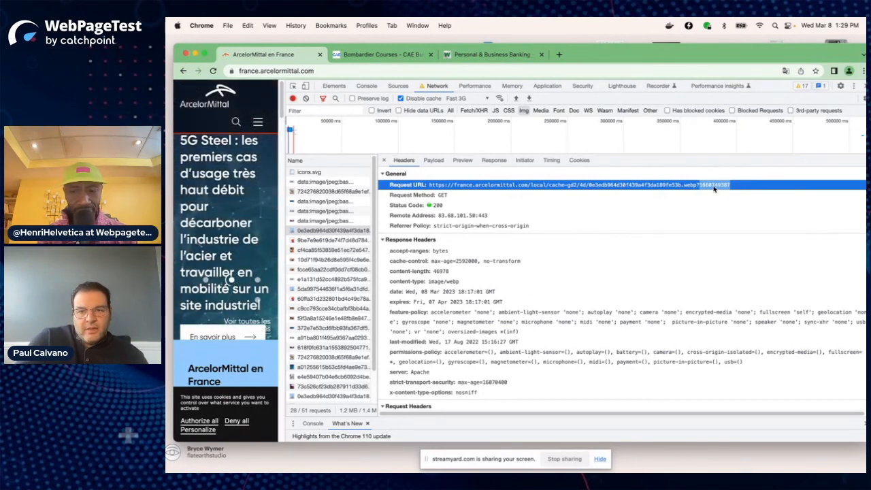
{"action": "left_click", "coordinate": [629, 215]}
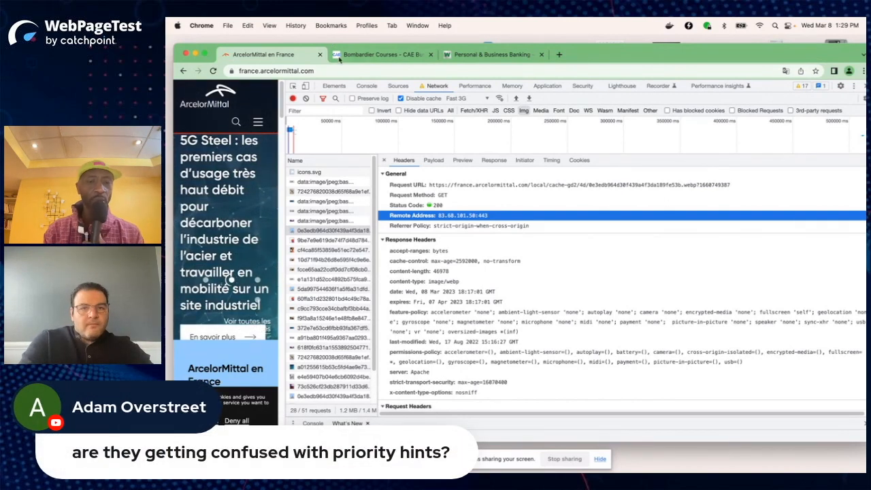
- Search the (index) HTML source of france.arcelormittal.com for "fetchpriority"
{"action": "left_click", "coordinate": [398, 86]}
{"action": "left_click", "coordinate": [322, 158]}
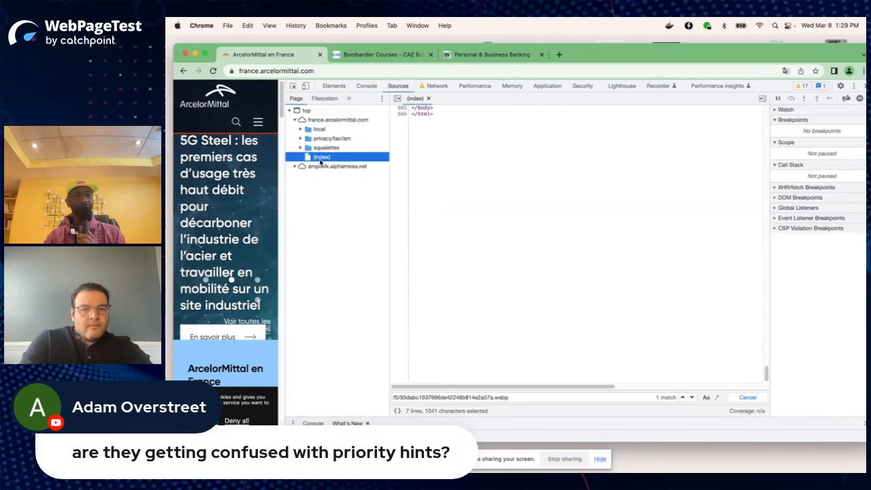
{"action": "left_click", "coordinate": [505, 178]}
{"action": "scroll", "coordinate": [505, 179], "scroll_direction": "up", "scroll_amount": 5}
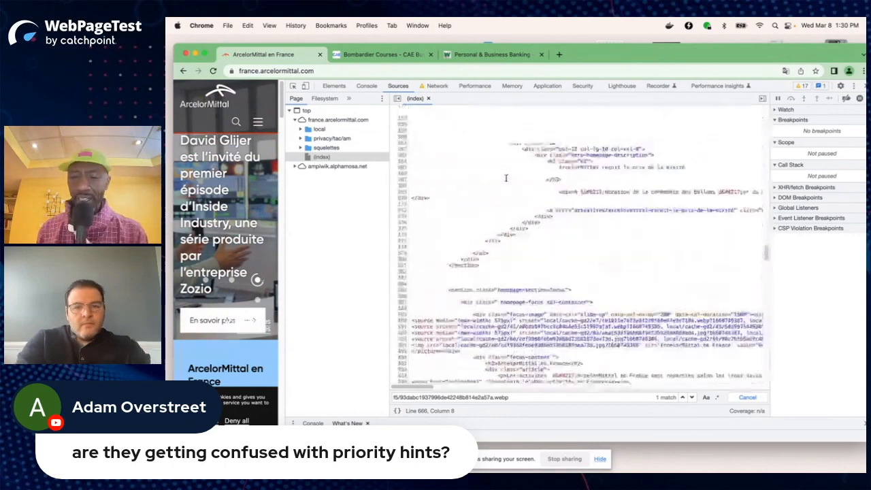
{"action": "key", "text": "super+f"}
{"action": "type", "text": "fetchpriority"}
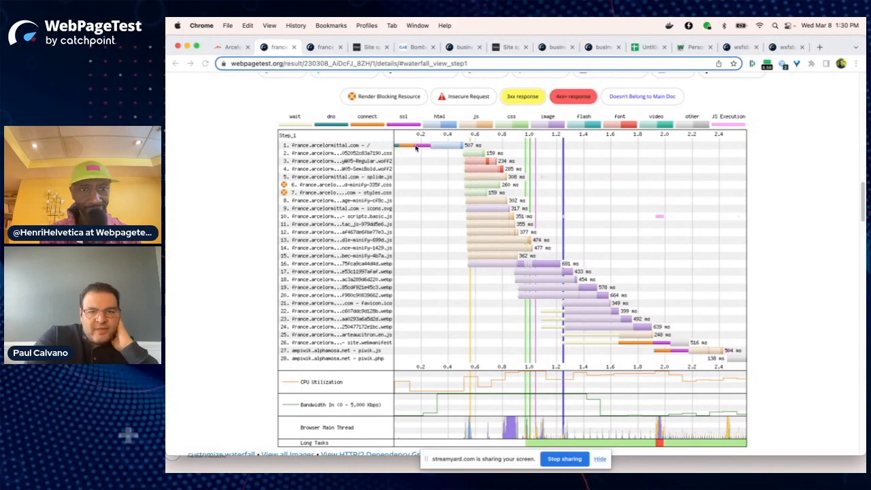
- Review the test settings, real-world usage metrics and waterfall of the Virginia test result in WebPageTest
{"action": "scroll", "coordinate": [430, 156], "scroll_direction": "up", "scroll_amount": 20}
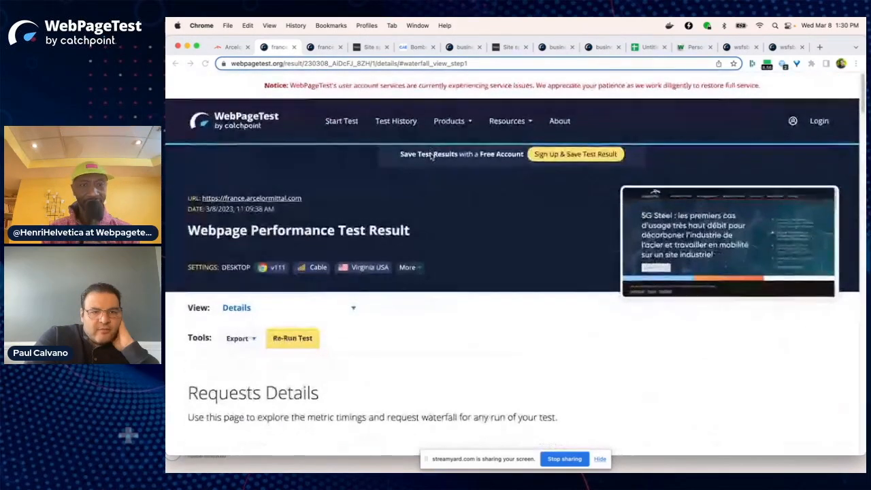
{"action": "scroll", "coordinate": [447, 255], "scroll_direction": "down", "scroll_amount": 20}
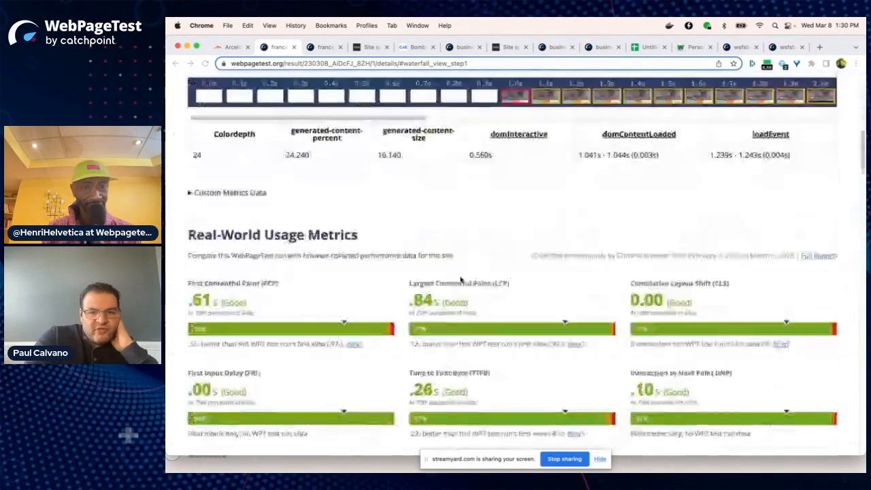
{"action": "scroll", "coordinate": [449, 280], "scroll_direction": "down", "scroll_amount": 3}
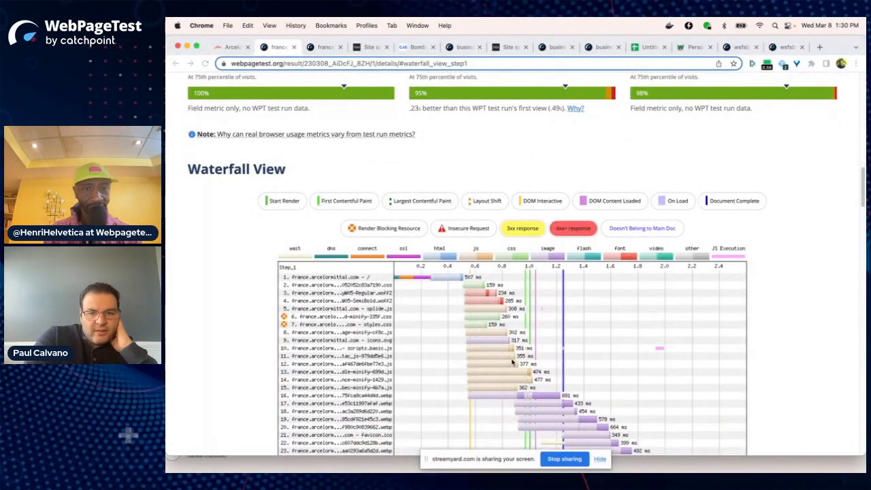
{"action": "scroll", "coordinate": [512, 363], "scroll_direction": "down", "scroll_amount": 3}
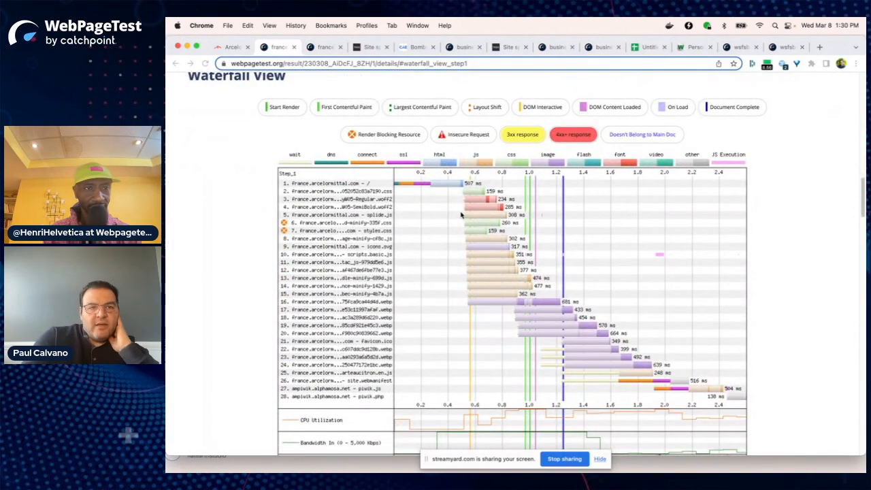
{"action": "left_click", "coordinate": [242, 49]}
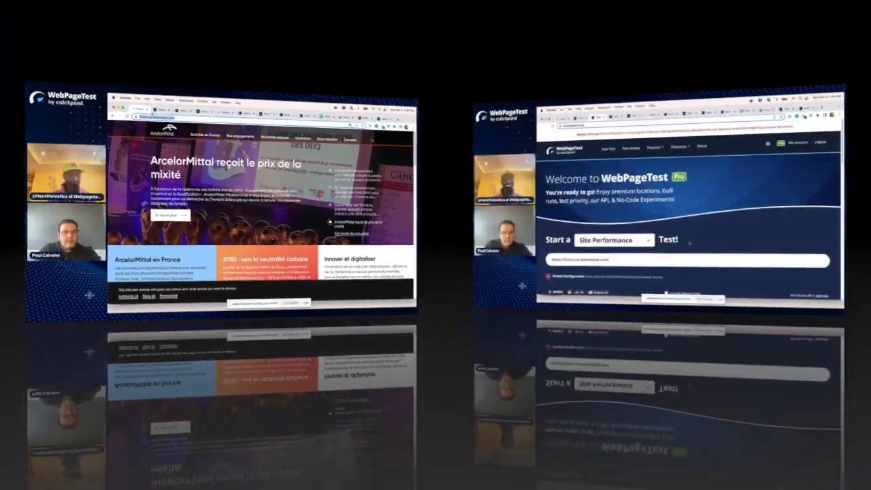
{"action": "scroll", "coordinate": [190, 372], "scroll_direction": "down", "scroll_amount": 3}
{"action": "left_click", "coordinate": [192, 370]}
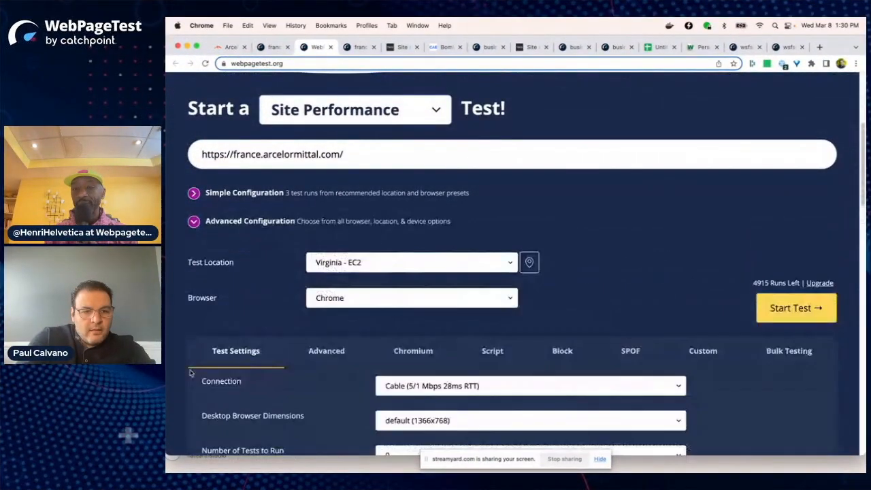
{"action": "scroll", "coordinate": [302, 384], "scroll_direction": "down", "scroll_amount": 2}
{"action": "left_click", "coordinate": [384, 207]}
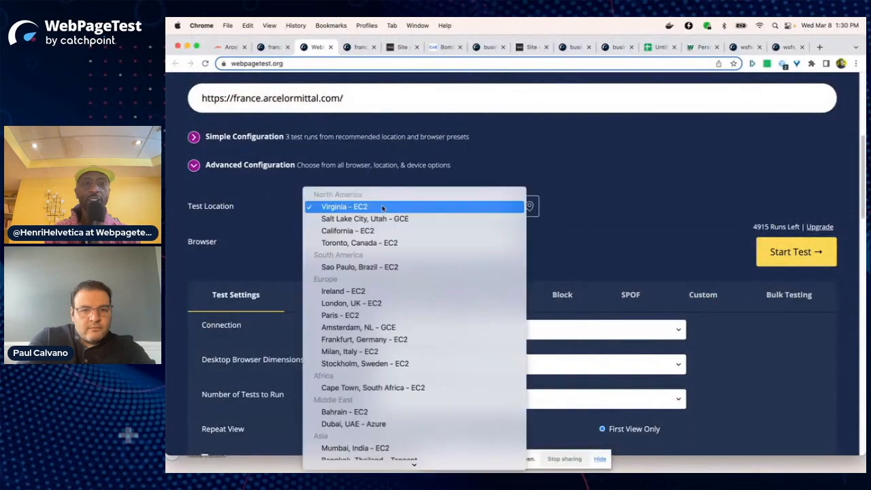
{"action": "left_click", "coordinate": [373, 318]}
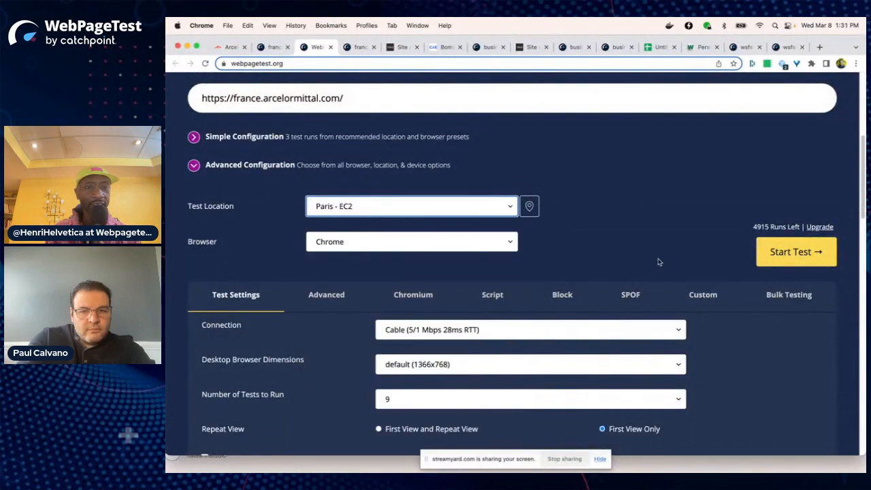
{"action": "left_click", "coordinate": [806, 259]}
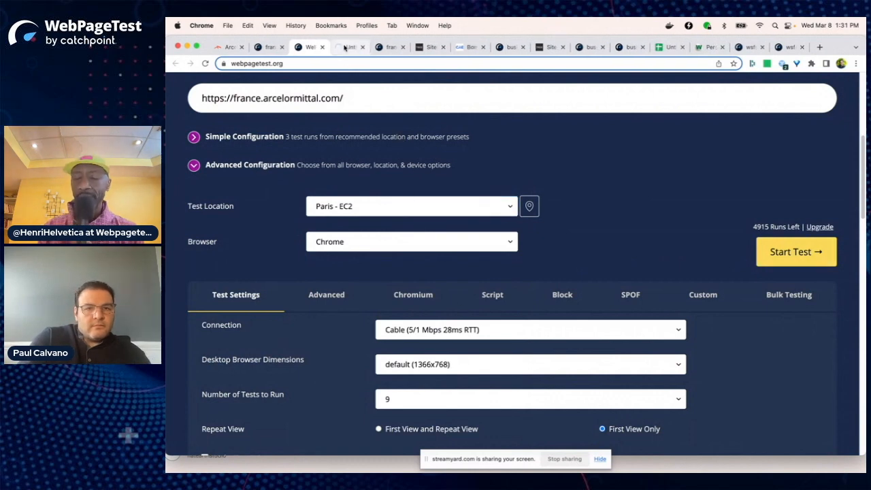
- Check the newly started Paris test, and compare the real-world metrics and waterfall in the existing Virginia result meanwhile
{"action": "left_click", "coordinate": [345, 47]}
{"action": "left_click", "coordinate": [267, 46]}
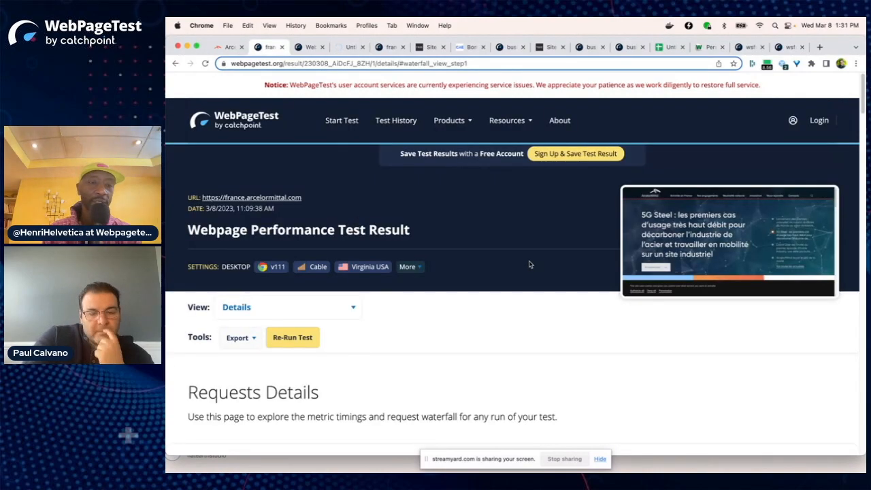
{"action": "scroll", "coordinate": [529, 264], "scroll_direction": "down", "scroll_amount": 10}
{"action": "scroll", "coordinate": [529, 264], "scroll_direction": "down", "scroll_amount": 5}
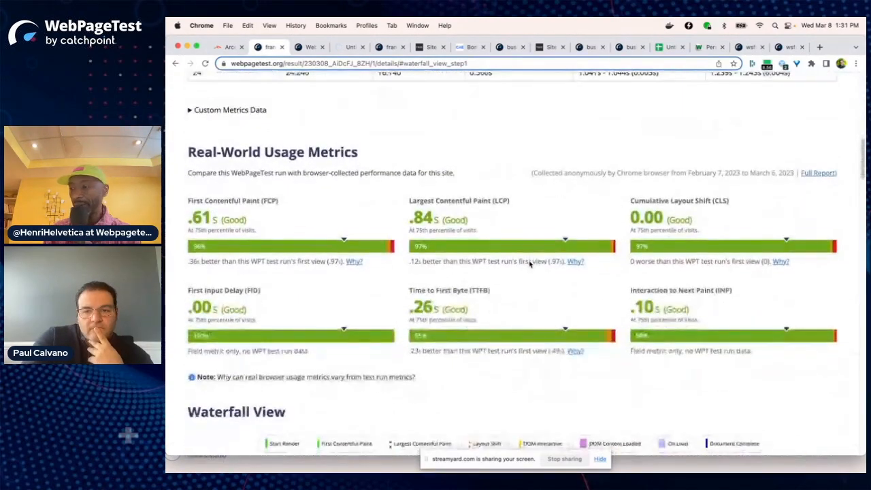
{"action": "scroll", "coordinate": [529, 264], "scroll_direction": "down", "scroll_amount": 3}
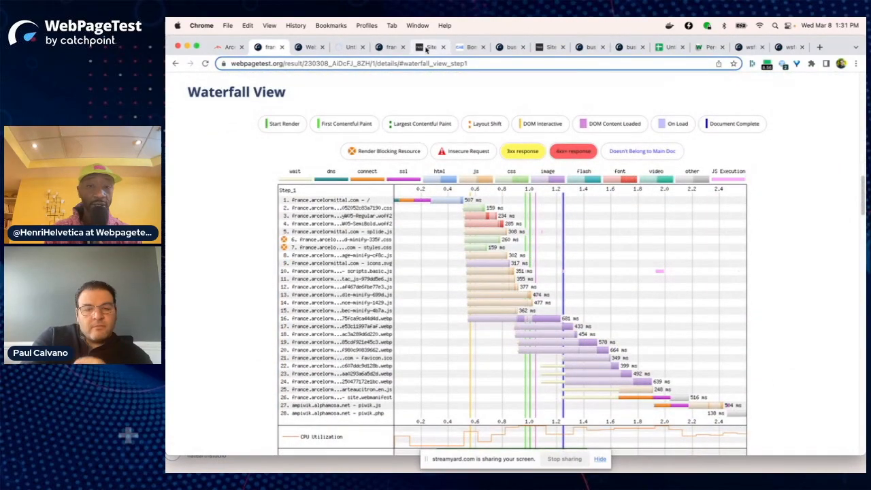
{"action": "left_click", "coordinate": [342, 48]}
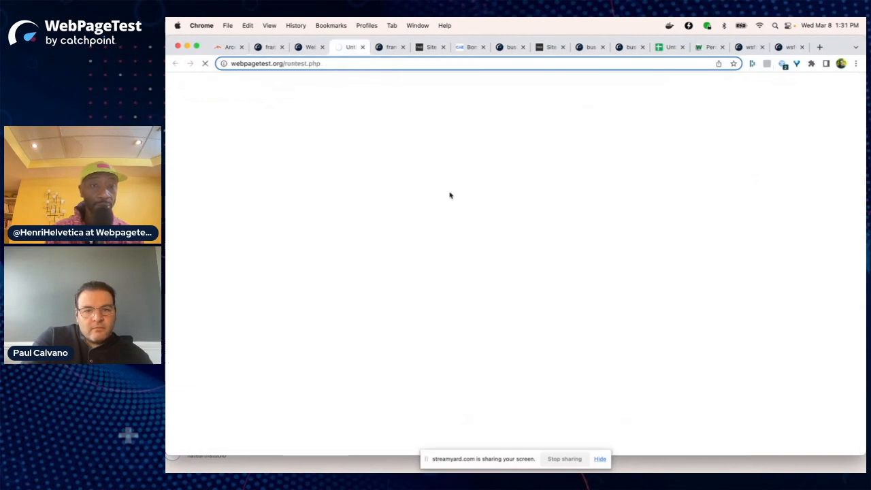
{"action": "left_click", "coordinate": [261, 47]}
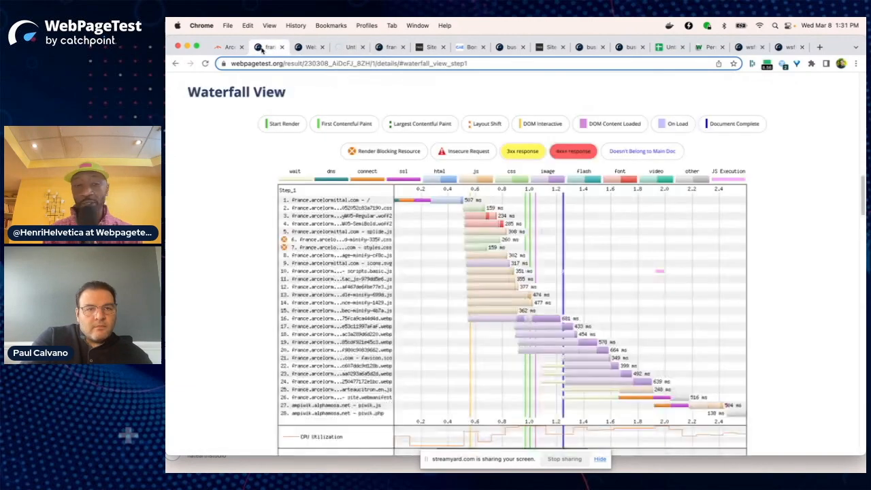
- Return to the DevTools image requests and close the open request's details to show the full request table
{"action": "key", "text": "ctrl+Right"}
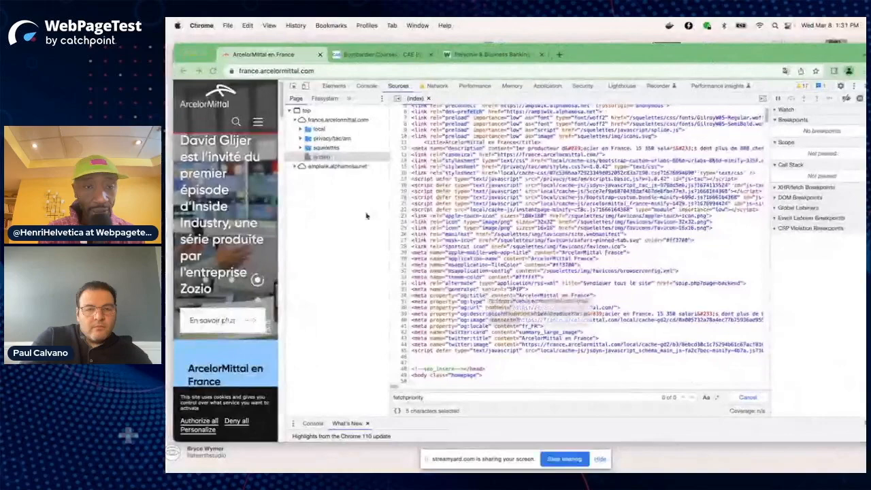
{"action": "scroll", "coordinate": [449, 304], "scroll_direction": "down", "scroll_amount": 20}
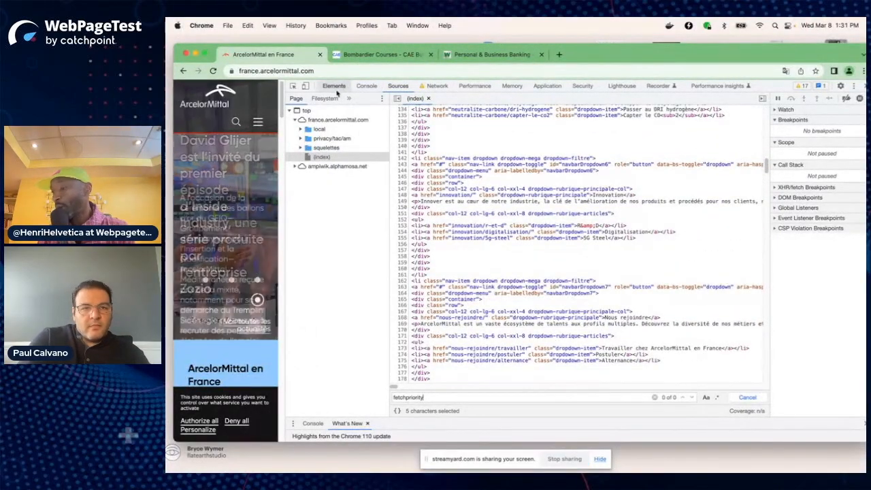
{"action": "left_click", "coordinate": [475, 86]}
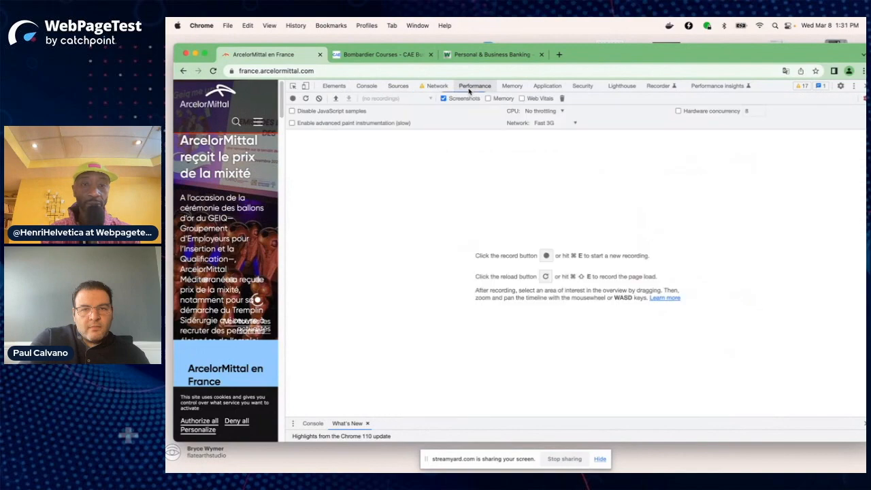
{"action": "left_click", "coordinate": [434, 86]}
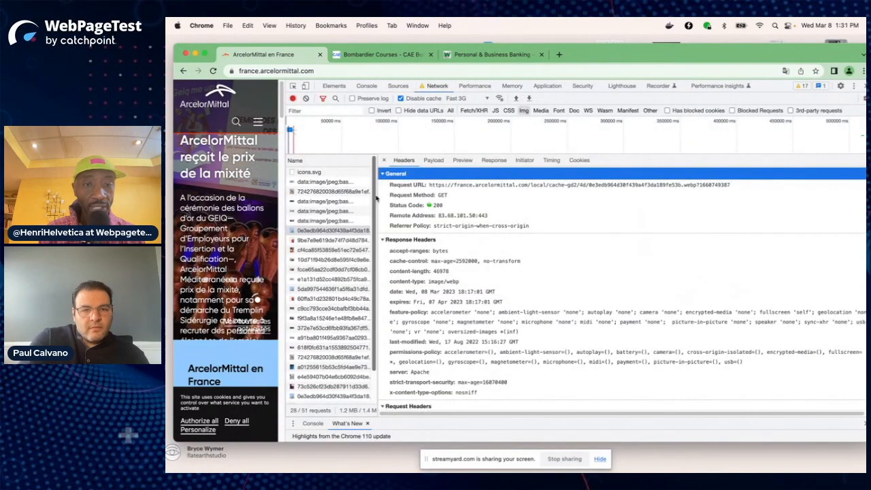
{"action": "left_click", "coordinate": [383, 160]}
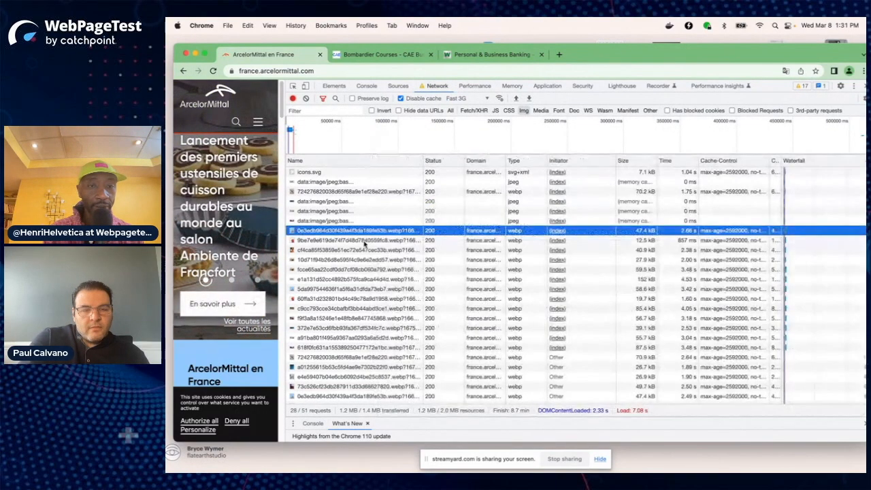
- Examine the priority, timing and size details of request #16 in the WebPageTest waterfall, and highlight the end of its URL
{"action": "key", "text": "ctrl+Left"}
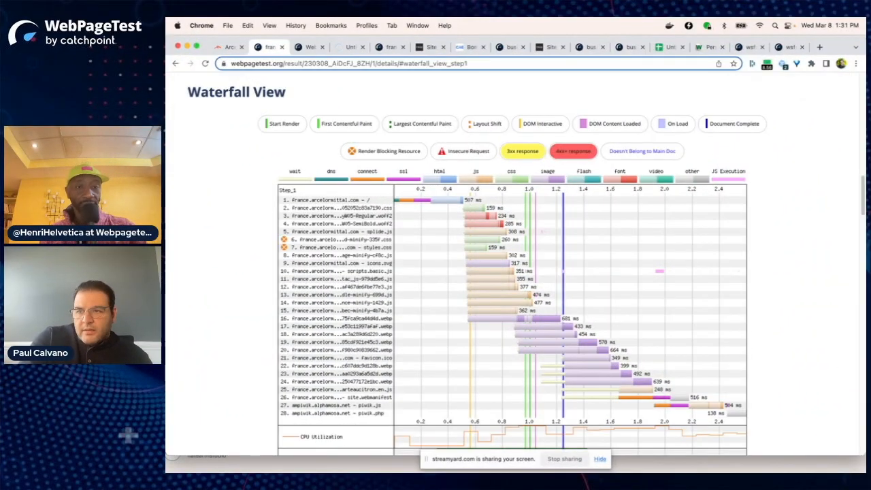
{"action": "left_click", "coordinate": [541, 319]}
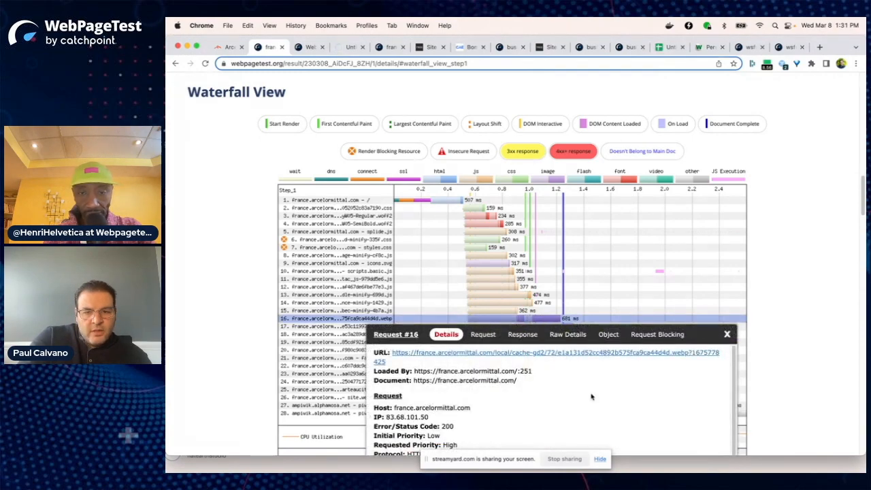
{"action": "scroll", "coordinate": [592, 396], "scroll_direction": "down", "scroll_amount": 3}
{"action": "scroll", "coordinate": [592, 397], "scroll_direction": "down", "scroll_amount": 5}
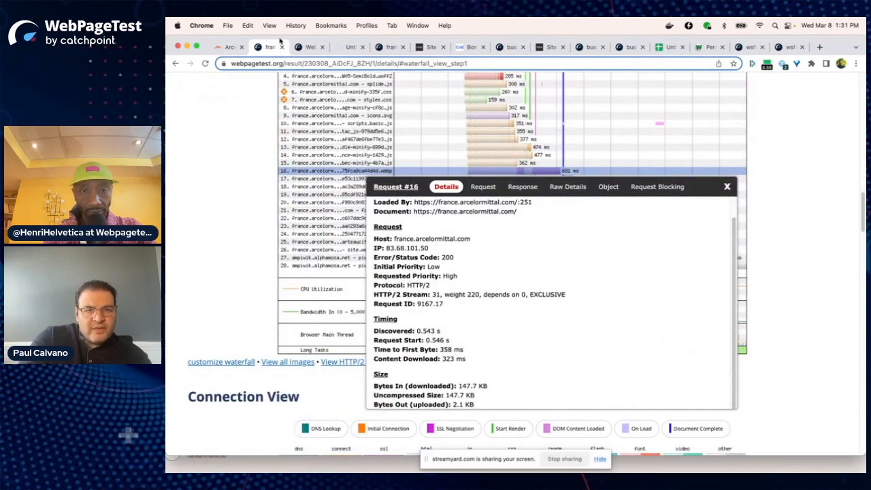
{"action": "scroll", "coordinate": [517, 228], "scroll_direction": "up", "scroll_amount": 1}
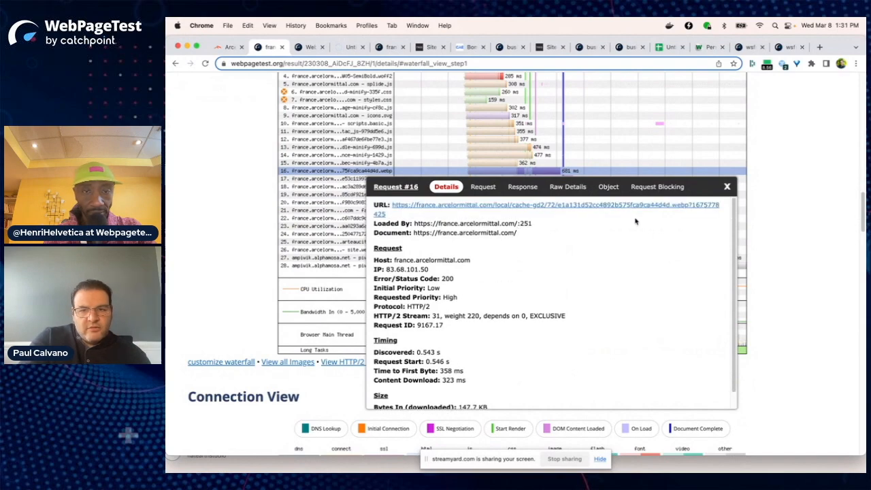
{"action": "left_click_drag", "start_coordinate": [729, 206], "coordinate": [585, 203]}
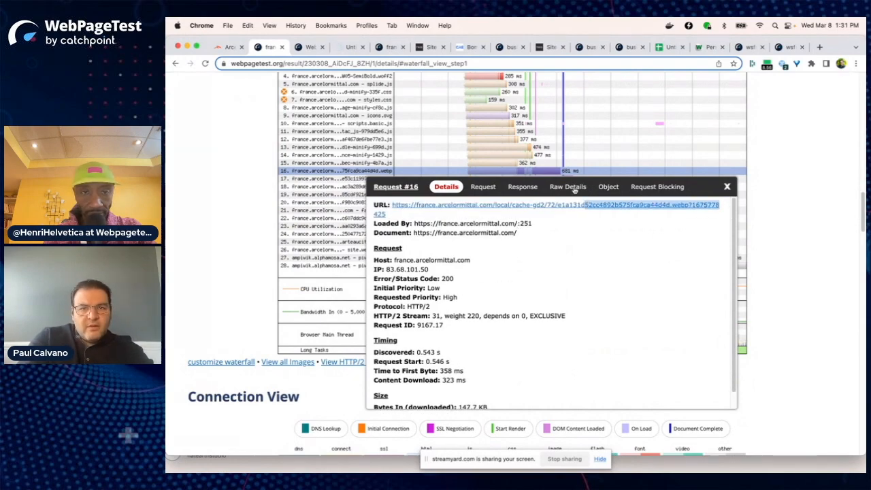
- Open the initiator source of the 0e3edb964d30f439a4f3da189fe53b.webp request in DevTools and search for "<pic" to inspect the first picture element's sources
{"action": "key", "text": "ctrl+Left"}
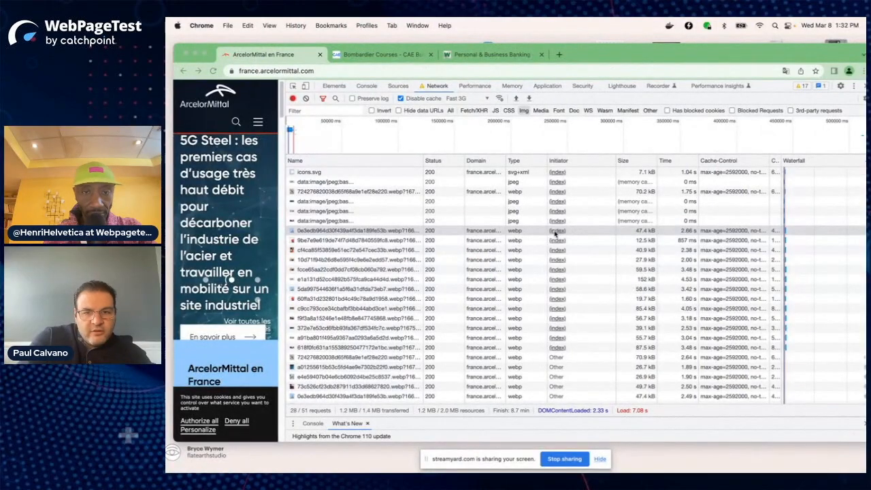
{"action": "left_click", "coordinate": [555, 232]}
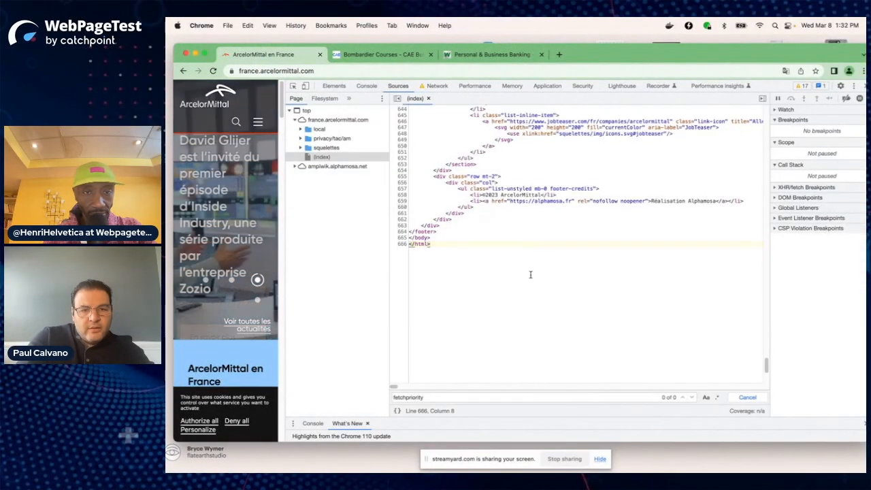
{"action": "scroll", "coordinate": [530, 274], "scroll_direction": "up", "scroll_amount": 20}
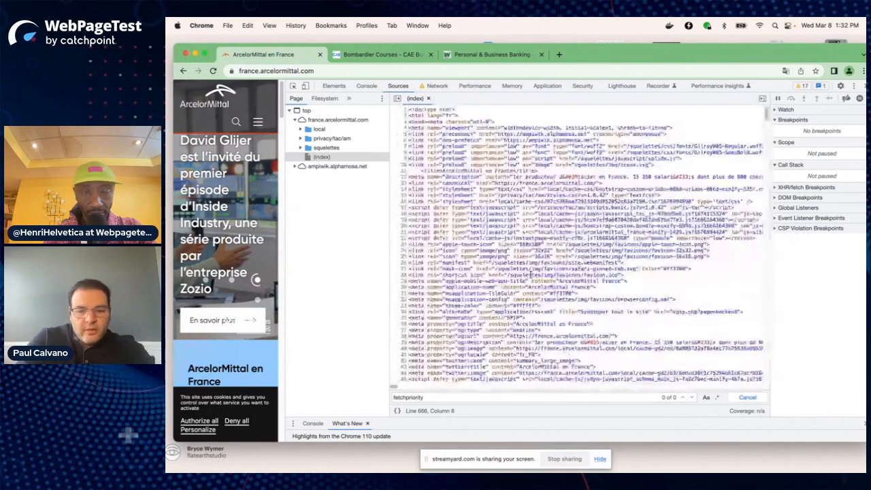
{"action": "key", "text": "super+f"}
{"action": "type", "text": "<pic"}
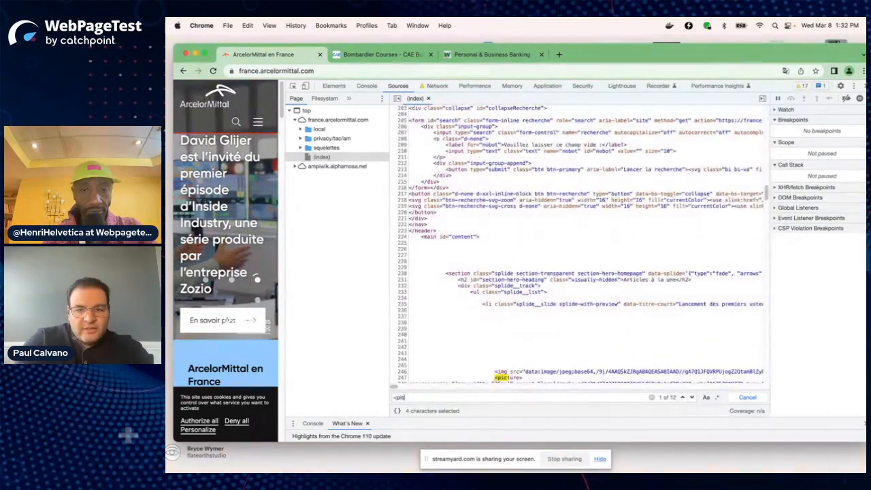
{"action": "scroll", "coordinate": [565, 329], "scroll_direction": "down", "scroll_amount": 3}
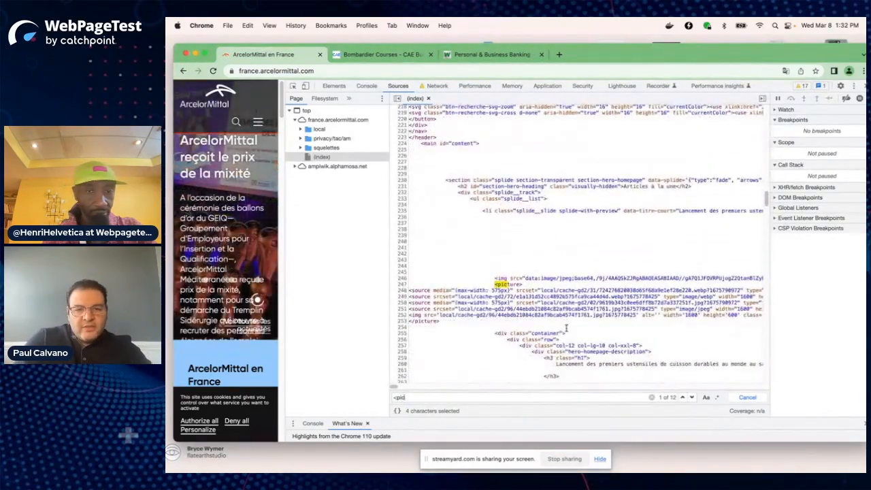
{"action": "scroll", "coordinate": [692, 318], "scroll_direction": "right", "scroll_amount": 5}
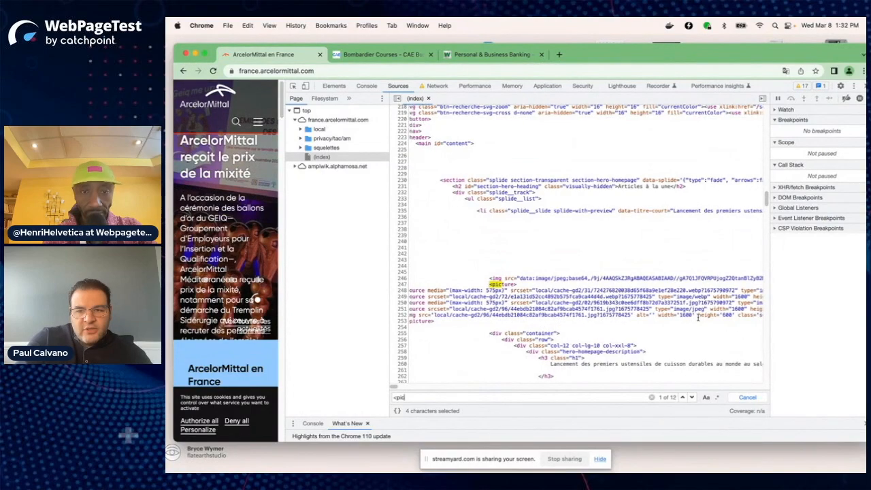
- Check the importance and loading attributes of the fallback img inside the first picture element
{"action": "scroll", "coordinate": [697, 318], "scroll_direction": "right", "scroll_amount": 2}
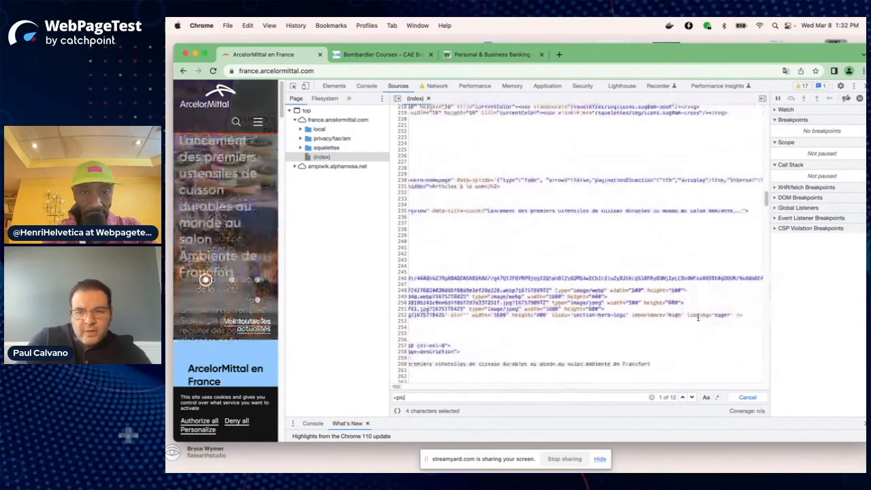
{"action": "double_click", "coordinate": [701, 316]}
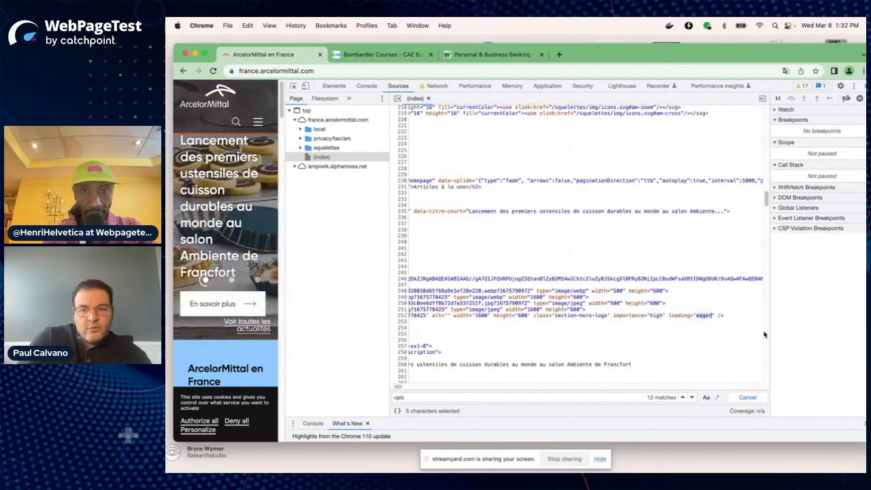
{"action": "left_click", "coordinate": [664, 316]}
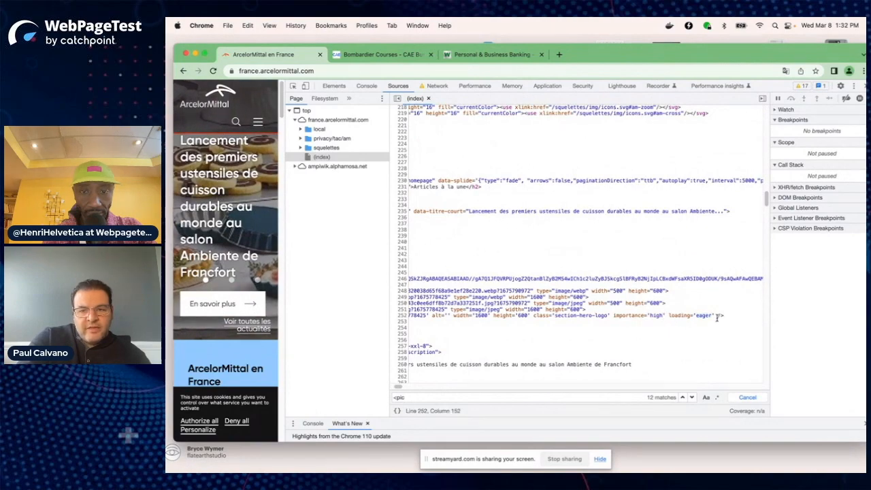
- Examine the importance and loading attributes of the article card images further down the page source
{"action": "scroll", "coordinate": [740, 318], "scroll_direction": "down", "scroll_amount": 3}
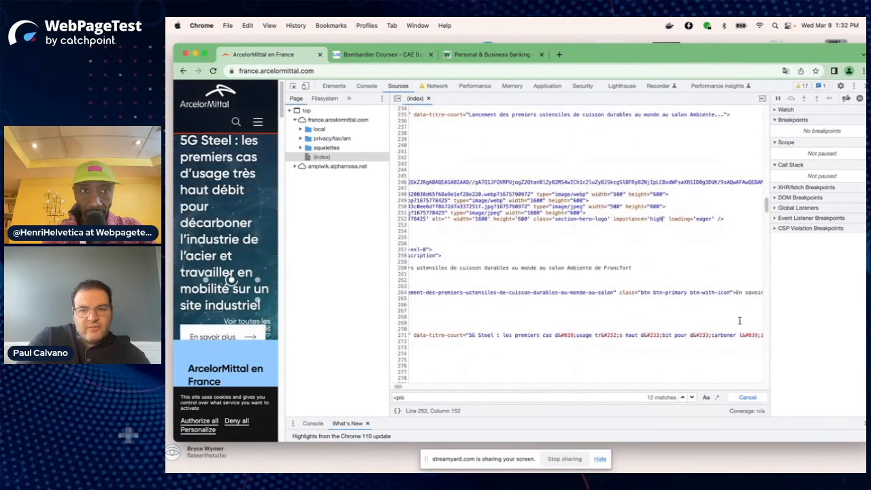
{"action": "scroll", "coordinate": [740, 319], "scroll_direction": "down", "scroll_amount": 15}
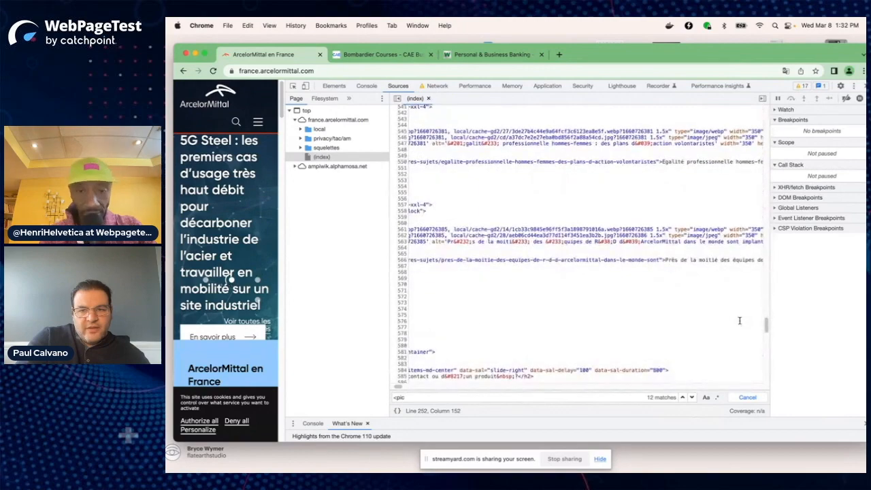
{"action": "scroll", "coordinate": [740, 320], "scroll_direction": "right", "scroll_amount": 10}
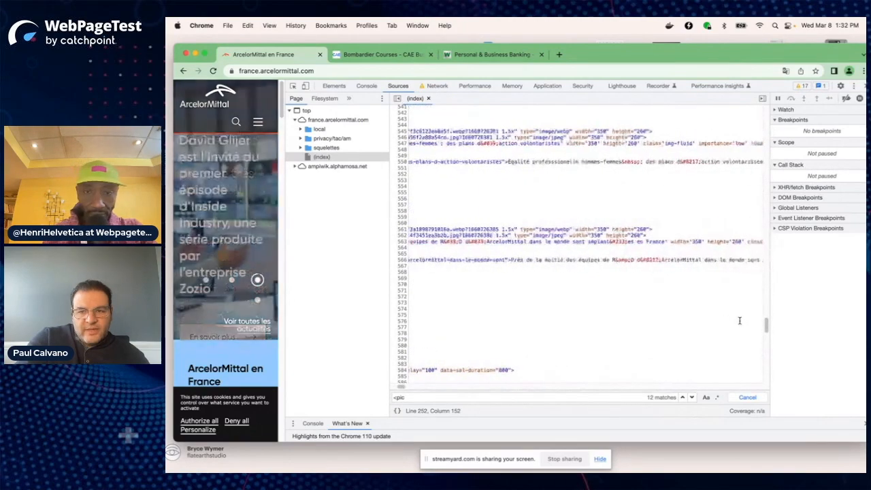
{"action": "scroll", "coordinate": [739, 320], "scroll_direction": "right", "scroll_amount": 5}
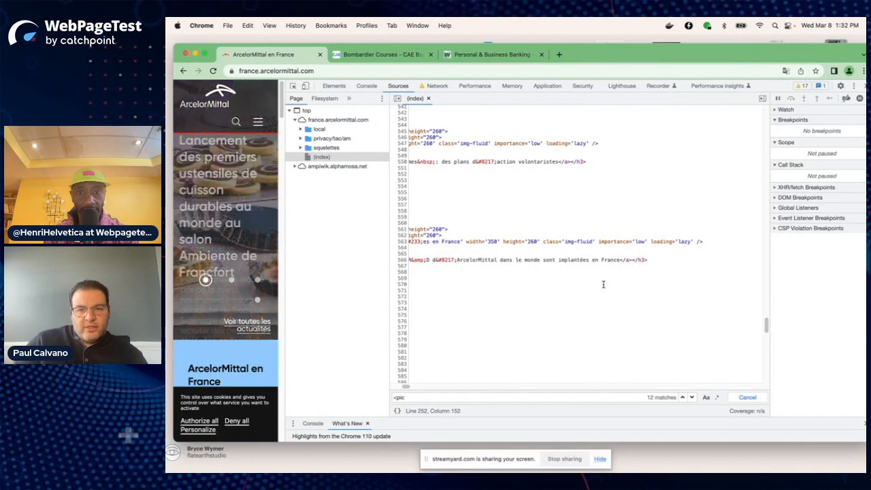
{"action": "left_click", "coordinate": [596, 241]}
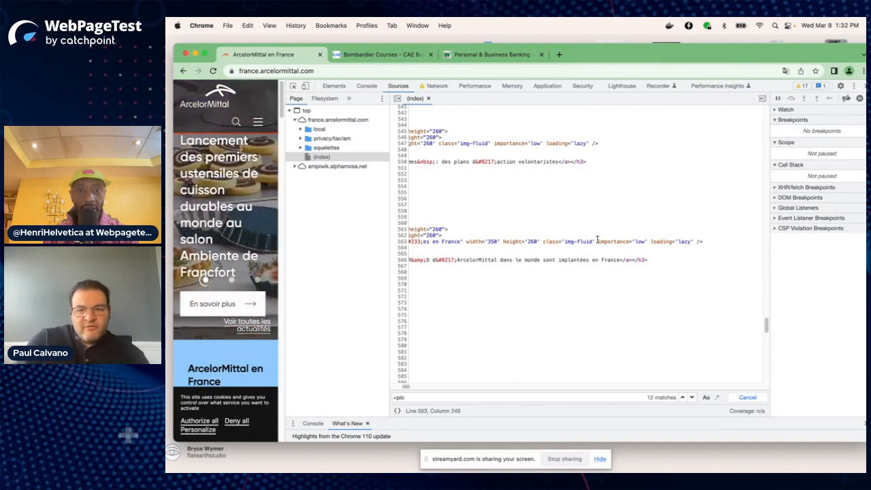
- Inspect the srcset sources of the article card picture elements, including their 1.5x WebP and JPEG variants
{"action": "scroll", "coordinate": [597, 241], "scroll_direction": "left", "scroll_amount": 10}
{"action": "scroll", "coordinate": [597, 241], "scroll_direction": "left", "scroll_amount": 5}
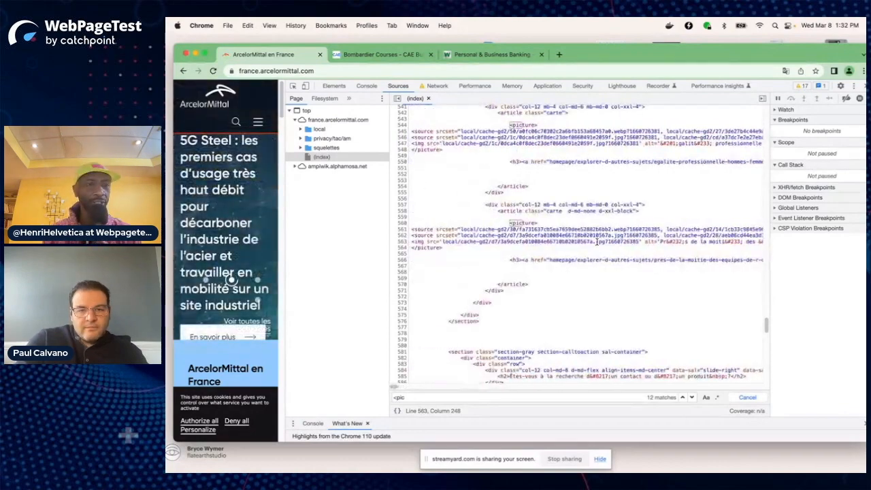
{"action": "scroll", "coordinate": [576, 242], "scroll_direction": "up", "scroll_amount": 2}
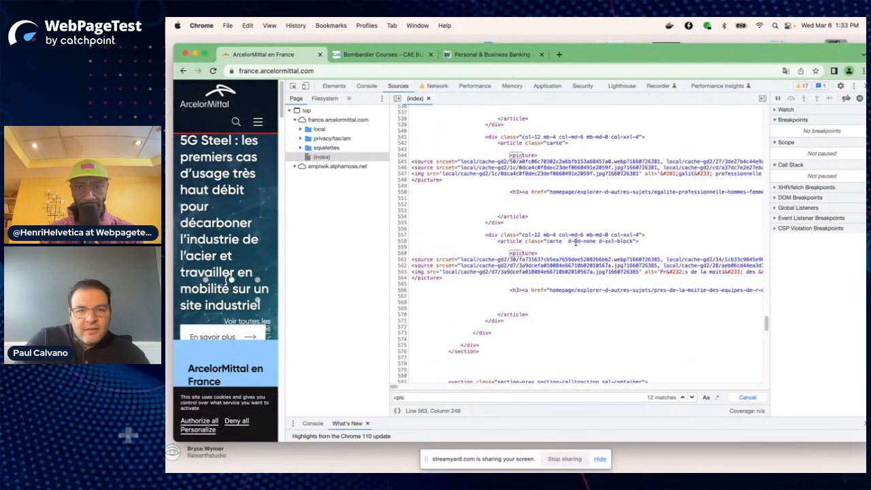
{"action": "scroll", "coordinate": [589, 260], "scroll_direction": "right", "scroll_amount": 10}
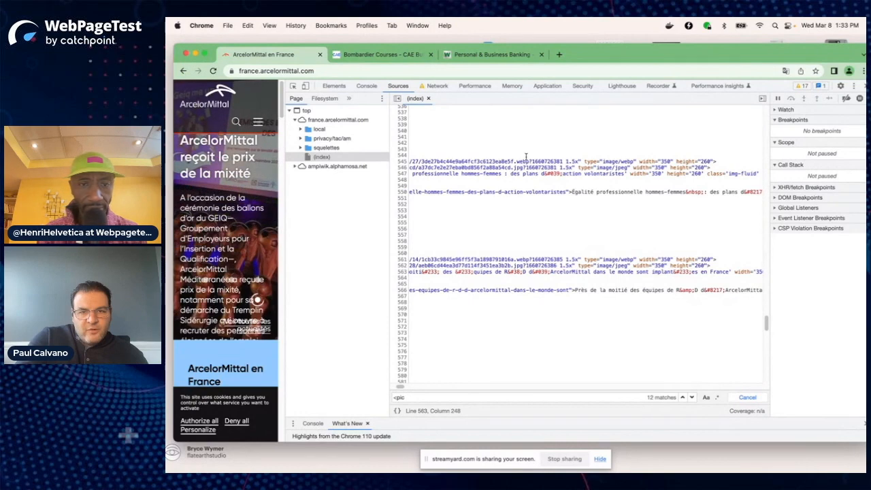
{"action": "scroll", "coordinate": [554, 271], "scroll_direction": "left", "scroll_amount": 10}
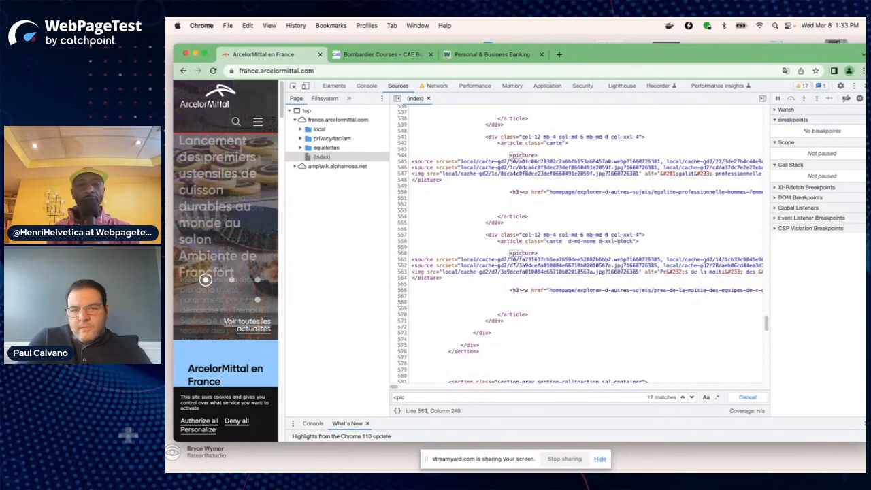
{"action": "scroll", "coordinate": [567, 174], "scroll_direction": "up", "scroll_amount": 3}
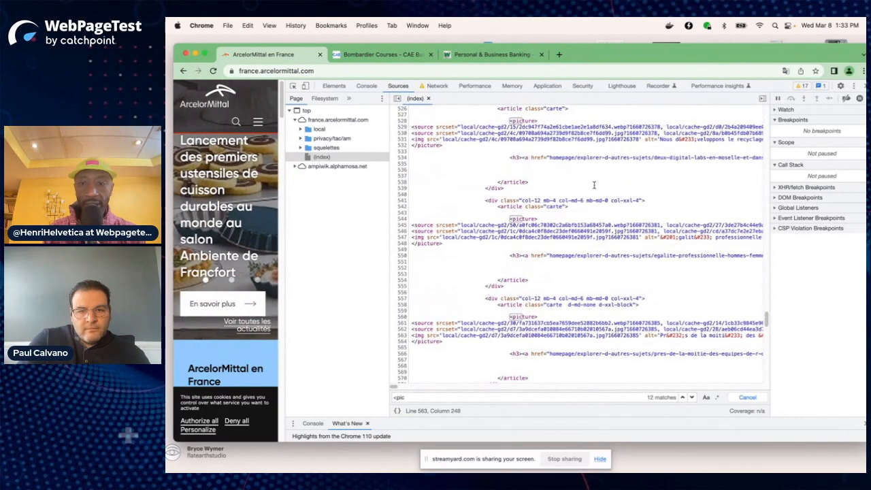
- Go back to the first hero slide's markup and examine the full length of the inline base64 img placed before its picture element
{"action": "scroll", "coordinate": [587, 227], "scroll_direction": "right", "scroll_amount": 2}
{"action": "scroll", "coordinate": [587, 227], "scroll_direction": "up", "scroll_amount": 20}
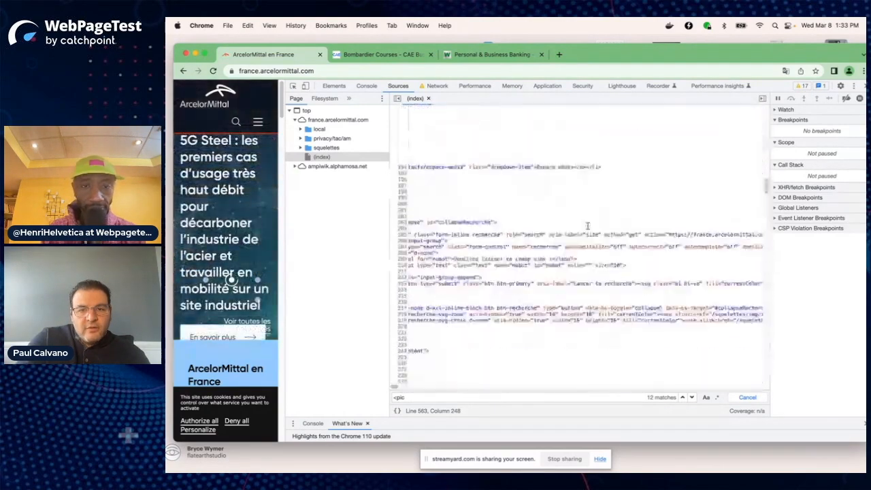
{"action": "scroll", "coordinate": [588, 226], "scroll_direction": "down", "scroll_amount": 20}
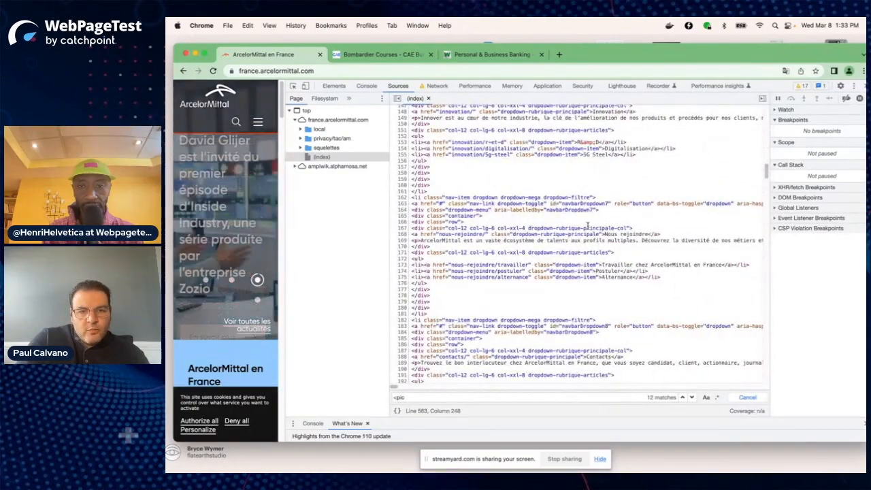
{"action": "scroll", "coordinate": [588, 227], "scroll_direction": "up", "scroll_amount": 10}
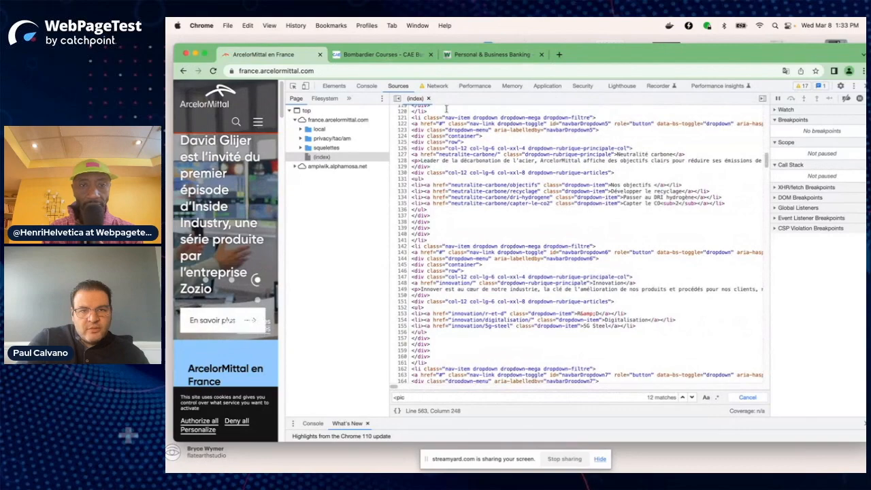
{"action": "scroll", "coordinate": [553, 285], "scroll_direction": "down", "scroll_amount": 20}
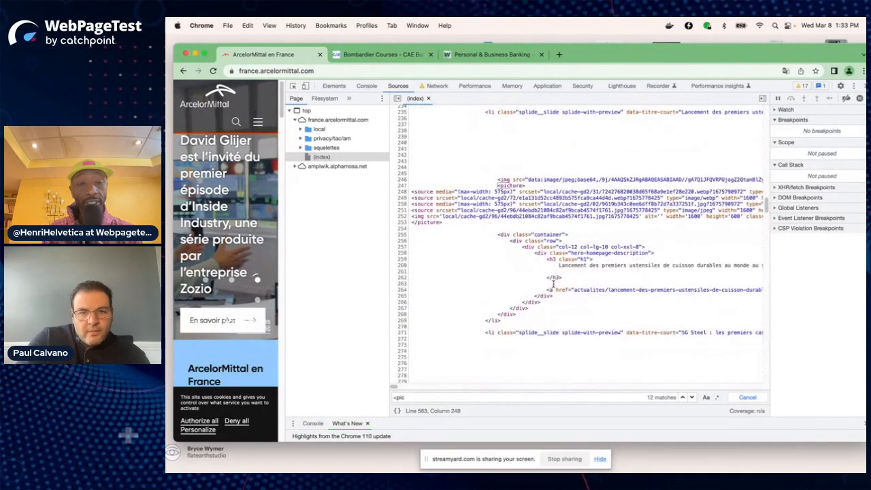
{"action": "scroll", "coordinate": [554, 285], "scroll_direction": "up", "scroll_amount": 4}
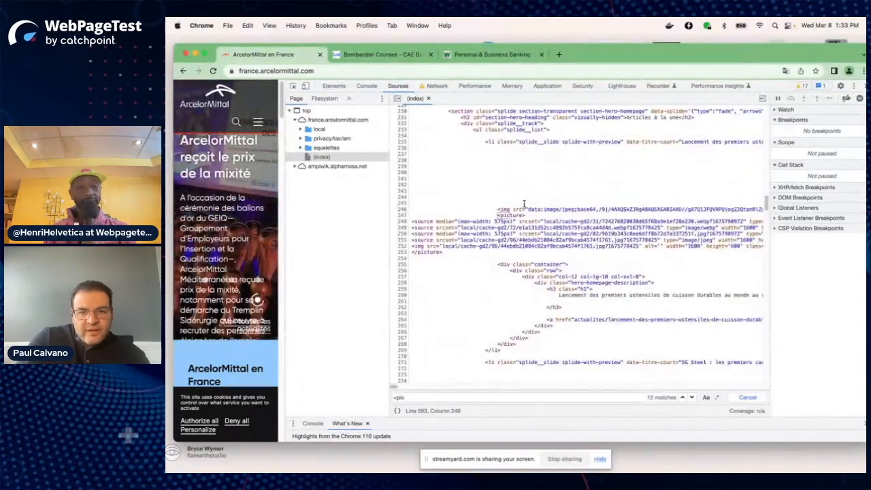
{"action": "scroll", "coordinate": [584, 212], "scroll_direction": "right", "scroll_amount": 10}
{"action": "scroll", "coordinate": [592, 206], "scroll_direction": "right", "scroll_amount": 15}
{"action": "scroll", "coordinate": [592, 207], "scroll_direction": "left", "scroll_amount": 15}
{"action": "scroll", "coordinate": [592, 206], "scroll_direction": "left", "scroll_amount": 15}
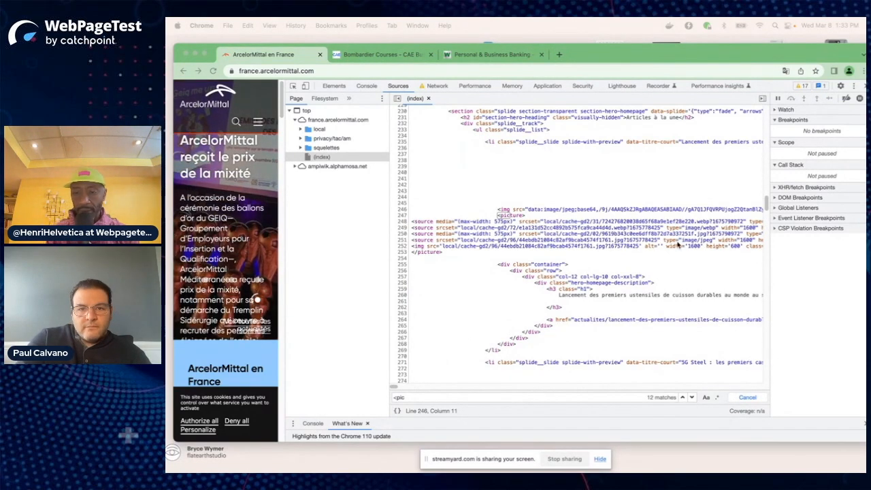
- Copy the hero slide's inline base64 img line into the HTML editor of a new CodePen pen to render it, and move the pen window aside
{"action": "triple_click", "coordinate": [499, 209]}
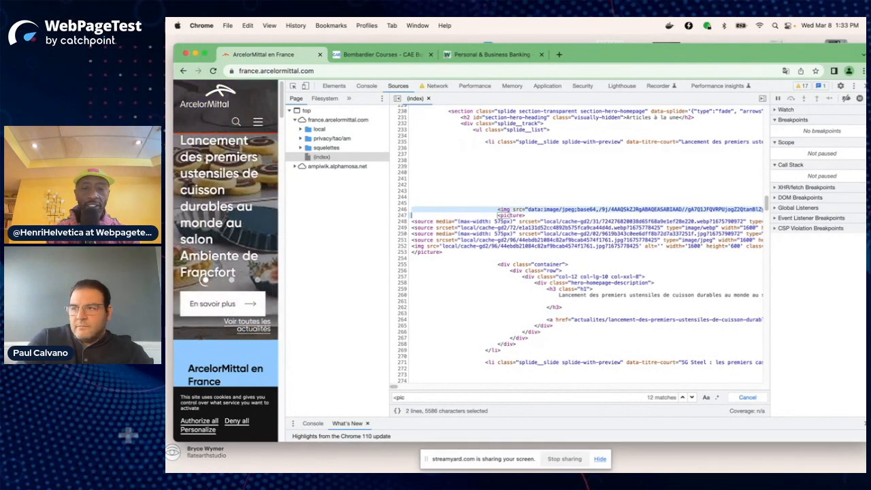
{"action": "key", "text": "super+grave"}
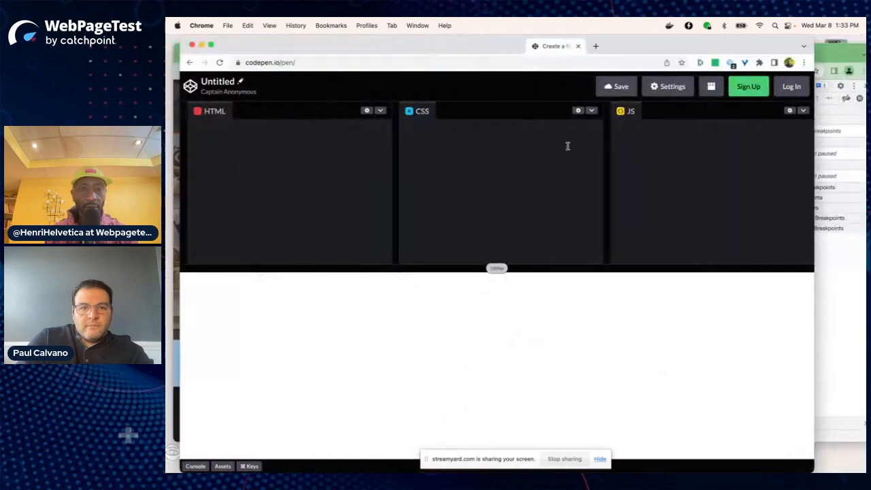
{"action": "left_click", "coordinate": [282, 155]}
{"action": "key", "text": "super+v"}
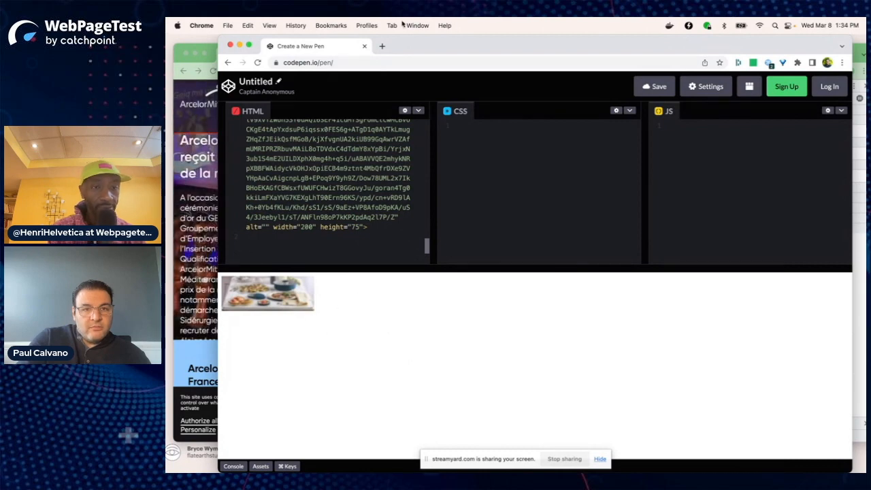
{"action": "left_click_drag", "start_coordinate": [433, 49], "coordinate": [870, 73]}
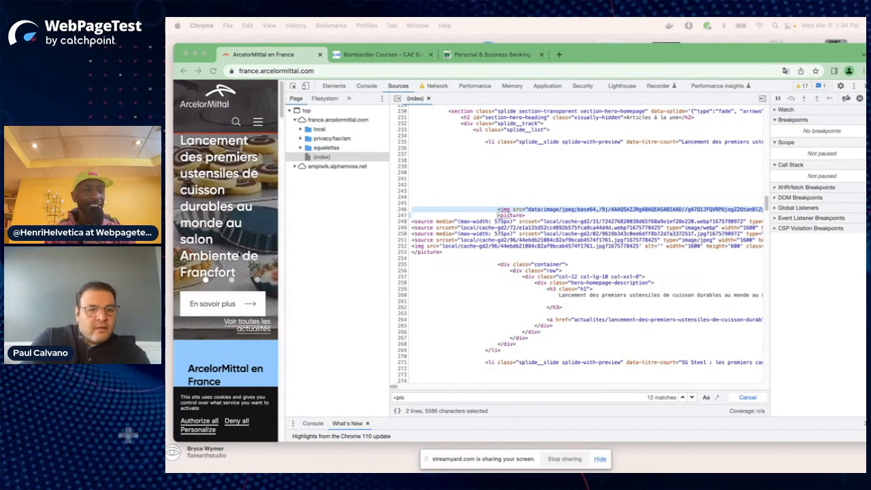
- Switch to the DebugBear HTML Size Analyzer results for france.arcelormittal.com and position that window over the DevTools window
{"action": "left_click", "coordinate": [568, 208]}
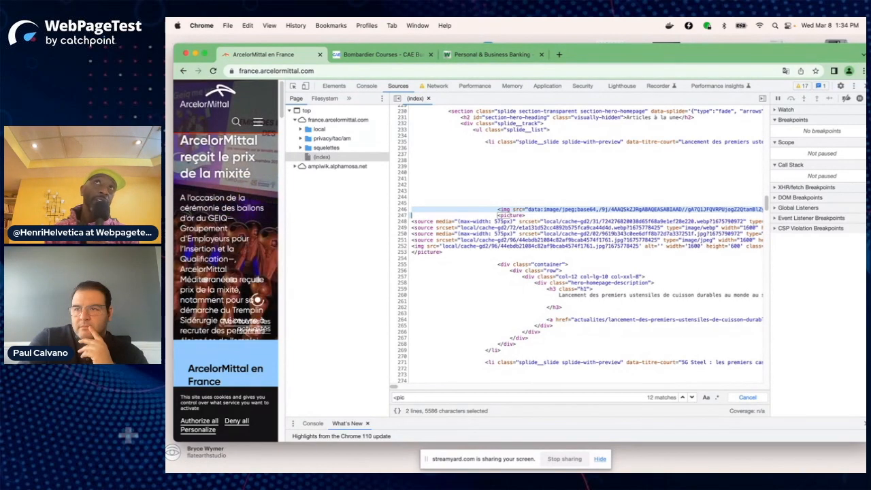
{"action": "left_click", "coordinate": [405, 70]}
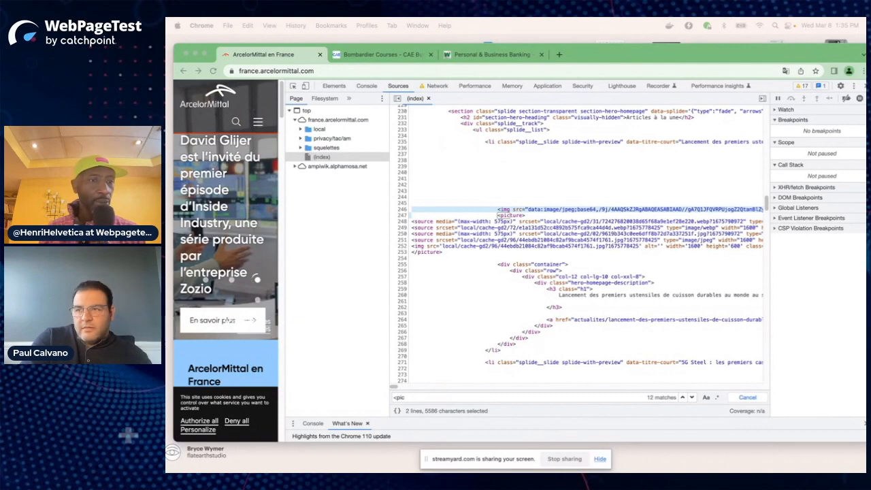
{"action": "left_click_drag", "start_coordinate": [771, 162], "coordinate": [402, 234]}
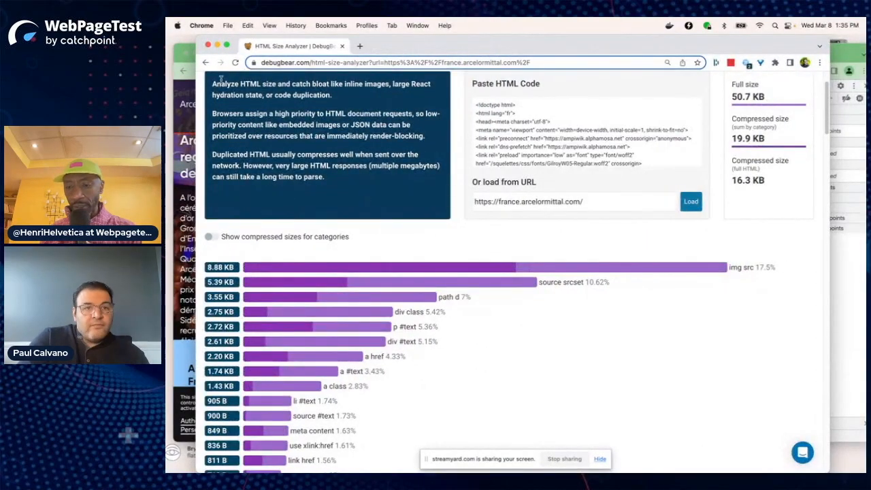
{"action": "left_click_drag", "start_coordinate": [199, 35], "coordinate": [290, 149]}
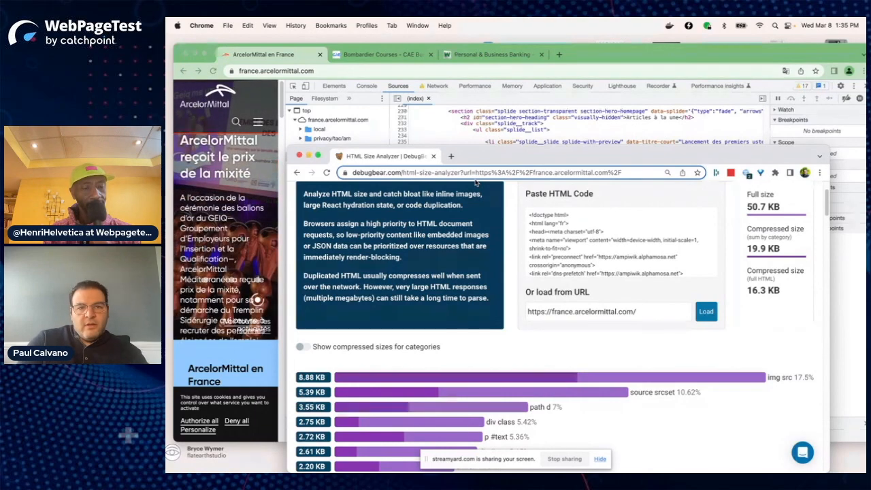
{"action": "left_click_drag", "start_coordinate": [477, 157], "coordinate": [447, 68]}
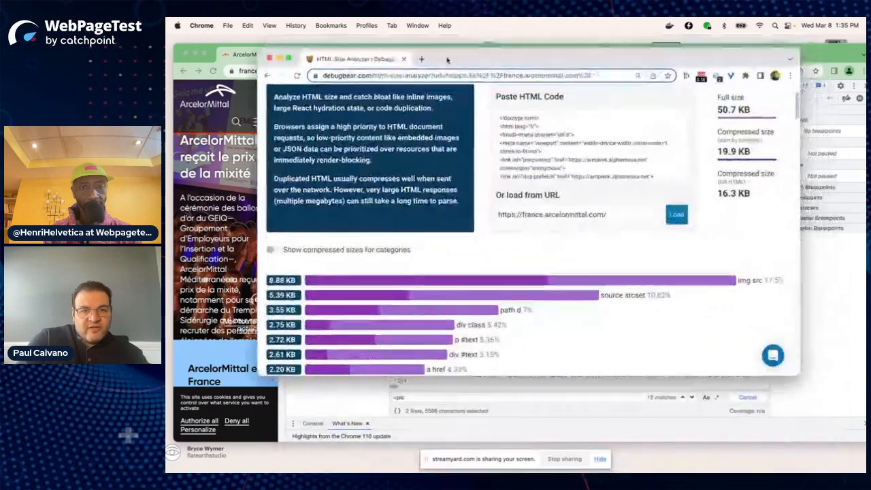
- Expand the img src category in the HTML size breakdown, review its inline base64 and file-based images, and collapse it again
{"action": "scroll", "coordinate": [558, 275], "scroll_direction": "down", "scroll_amount": 2}
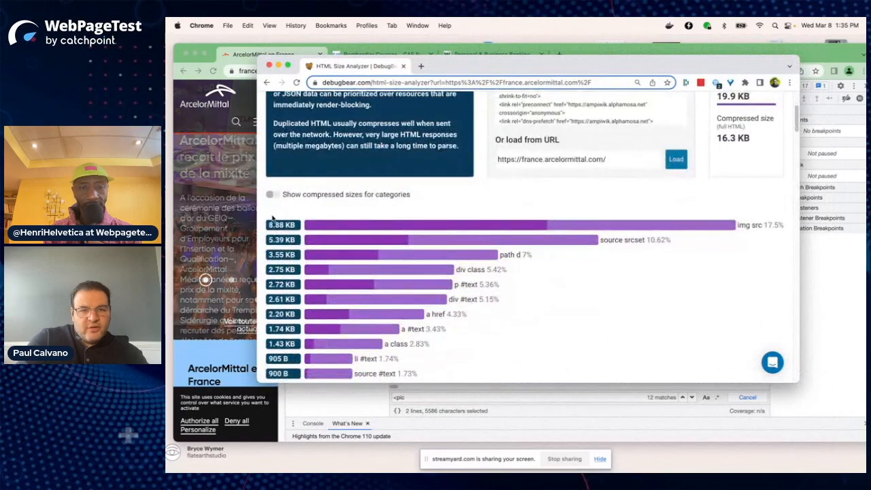
{"action": "left_click", "coordinate": [383, 225]}
{"action": "scroll", "coordinate": [383, 269], "scroll_direction": "down", "scroll_amount": 2}
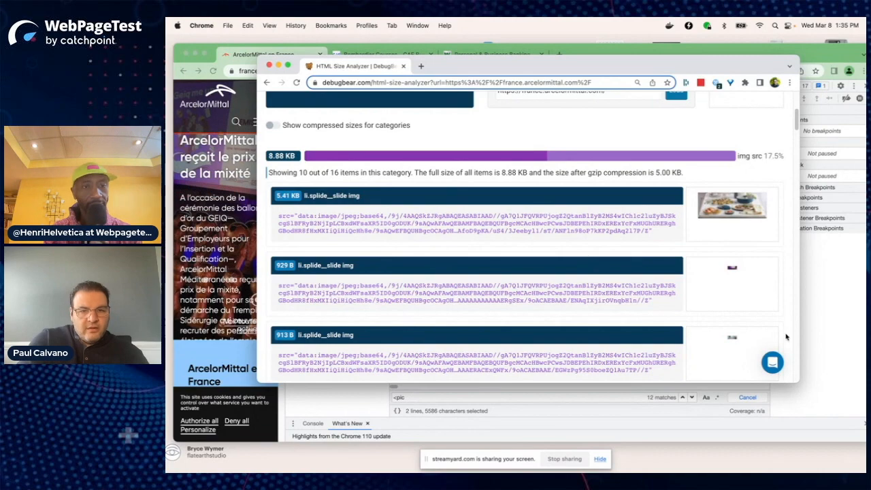
{"action": "scroll", "coordinate": [786, 337], "scroll_direction": "down", "scroll_amount": 1}
{"action": "scroll", "coordinate": [786, 336], "scroll_direction": "down", "scroll_amount": 5}
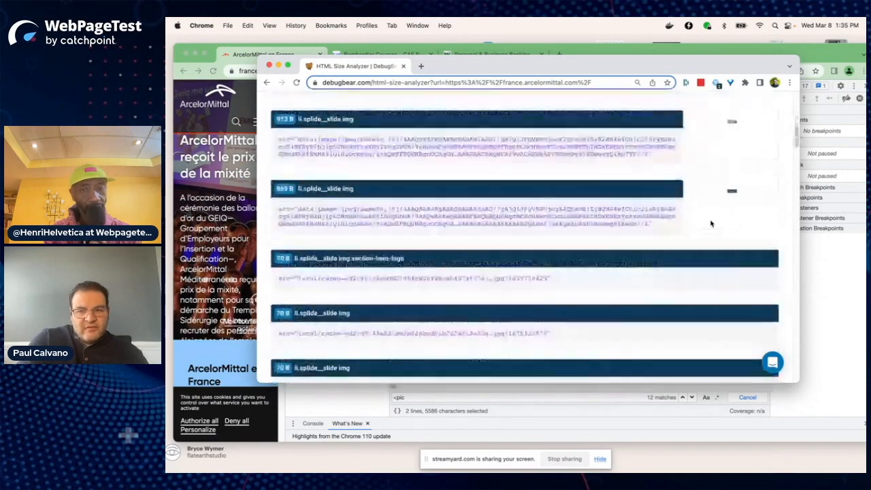
{"action": "scroll", "coordinate": [710, 223], "scroll_direction": "down", "scroll_amount": 5}
{"action": "scroll", "coordinate": [710, 223], "scroll_direction": "up", "scroll_amount": 10}
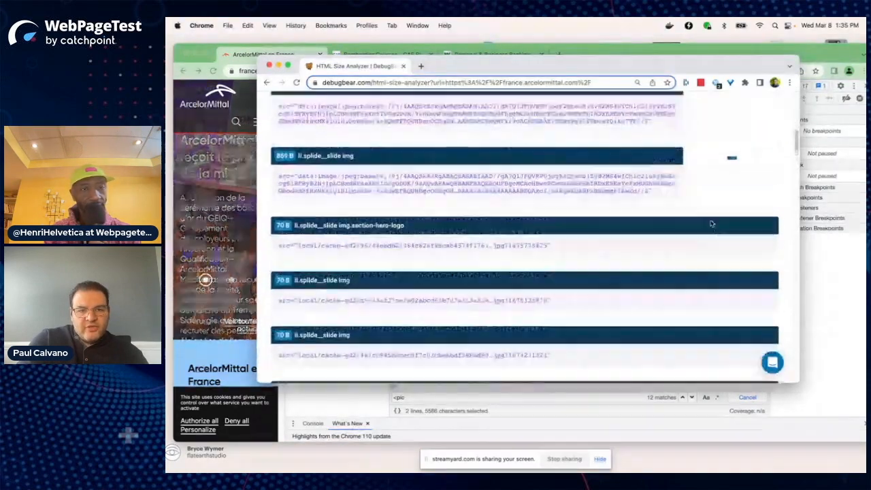
{"action": "scroll", "coordinate": [710, 223], "scroll_direction": "up", "scroll_amount": 15}
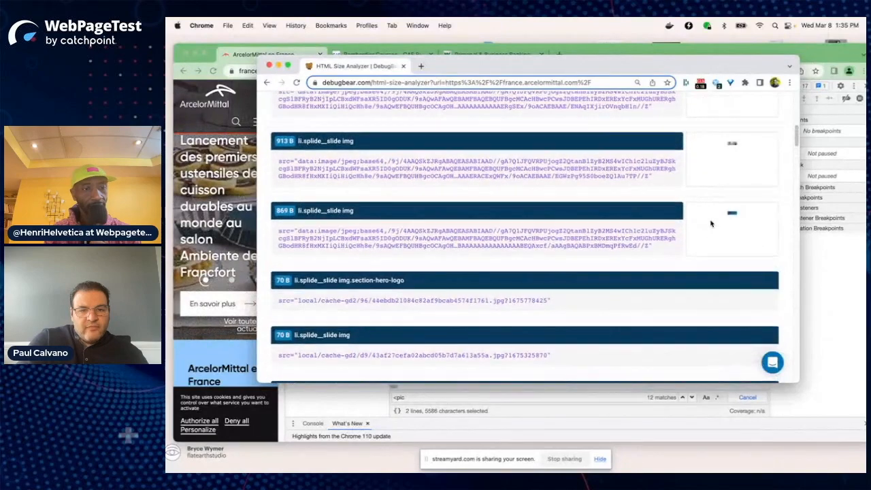
{"action": "scroll", "coordinate": [710, 224], "scroll_direction": "down", "scroll_amount": 3}
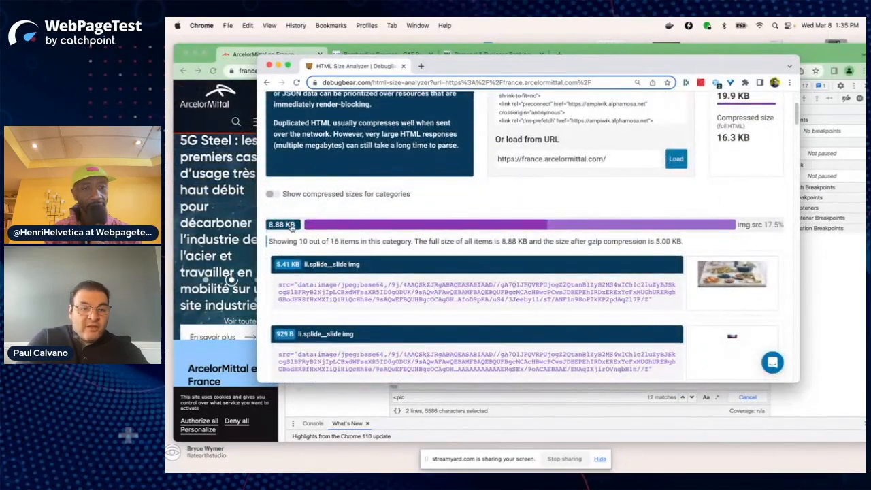
{"action": "left_click", "coordinate": [293, 227]}
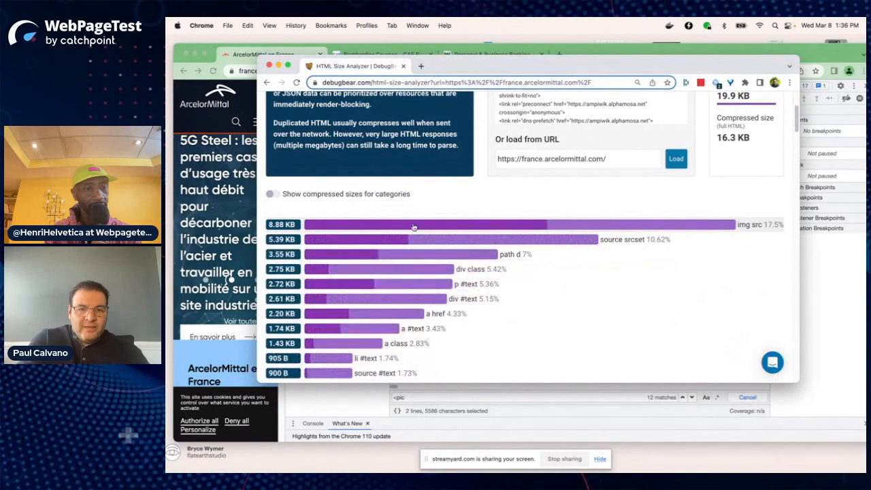
- Highlight the full HTML size in the DebugBear summary figures, and move the analyzer window out of the way
{"action": "scroll", "coordinate": [749, 195], "scroll_direction": "up", "scroll_amount": 2}
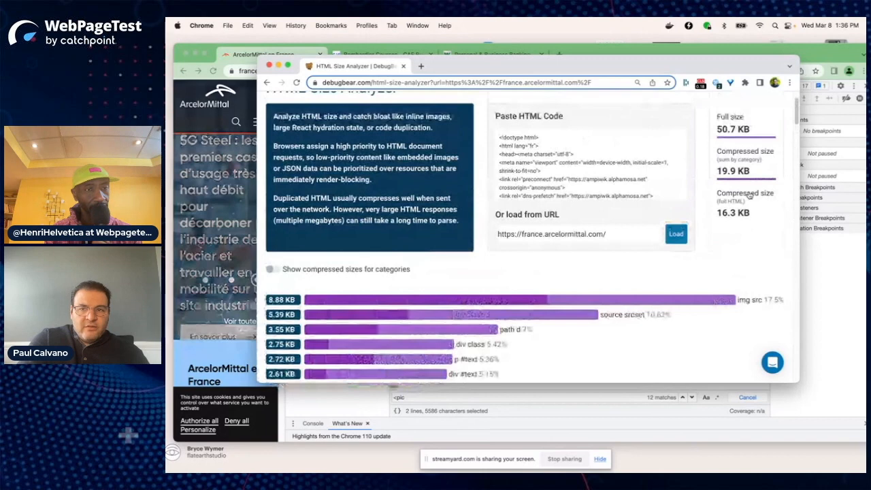
{"action": "double_click", "coordinate": [728, 130]}
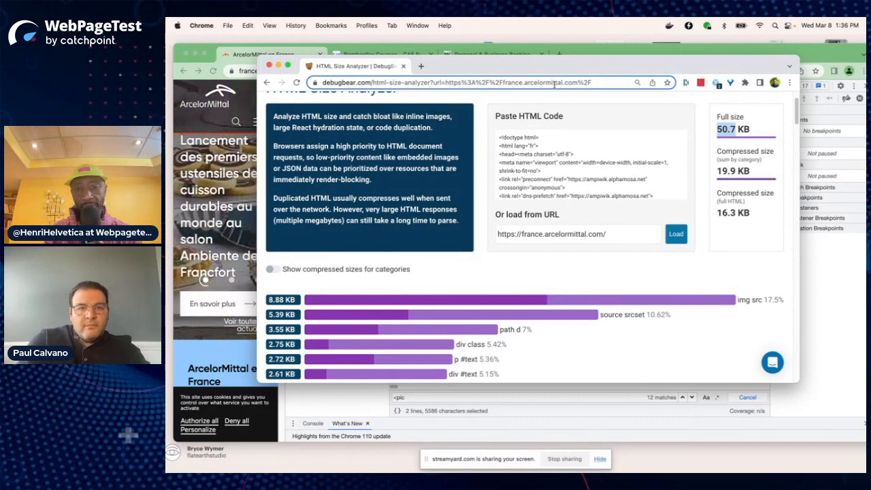
{"action": "left_click_drag", "start_coordinate": [462, 69], "coordinate": [865, 89]}
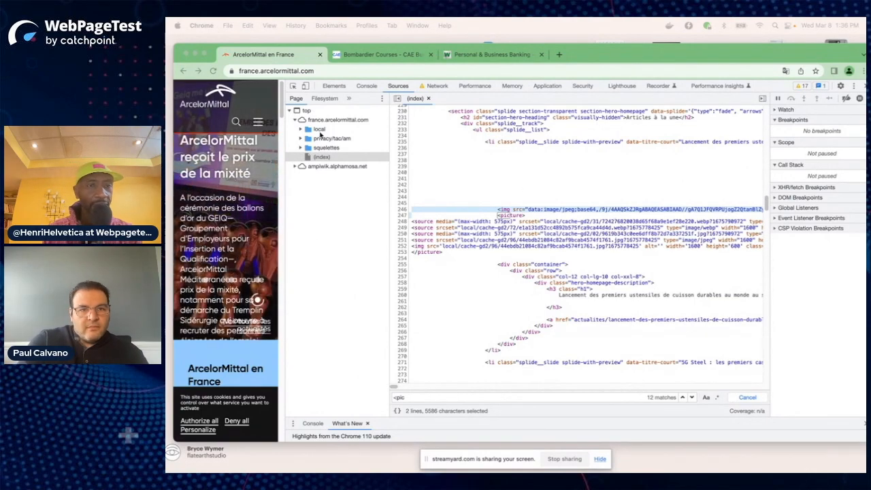
- Return to the WebPageTest waterfall for france.arcelormittal.com, close the request #16 details, and review the full waterfall down to the connection view
{"action": "key", "text": "ctrl+Left"}
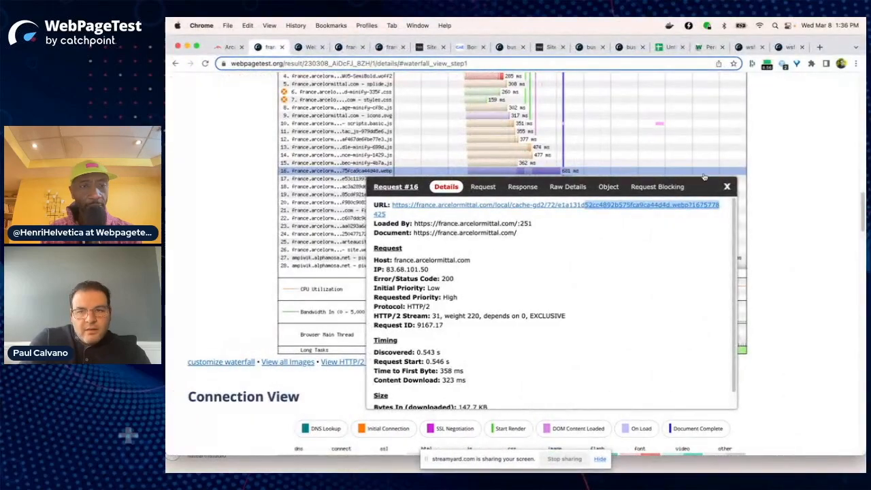
{"action": "left_click", "coordinate": [726, 187]}
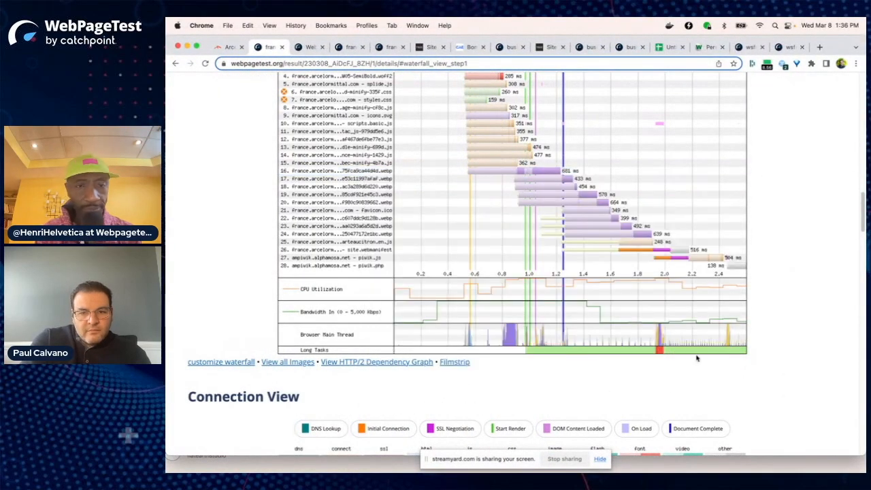
{"action": "scroll", "coordinate": [696, 359], "scroll_direction": "up", "scroll_amount": 2}
{"action": "scroll", "coordinate": [697, 358], "scroll_direction": "up", "scroll_amount": 5}
{"action": "scroll", "coordinate": [697, 359], "scroll_direction": "down", "scroll_amount": 6}
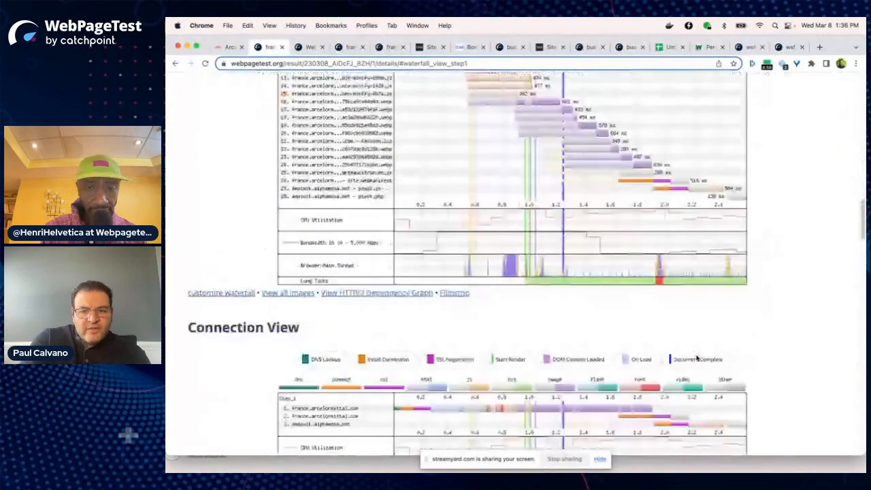
{"action": "scroll", "coordinate": [697, 359], "scroll_direction": "up", "scroll_amount": 2}
{"action": "scroll", "coordinate": [697, 359], "scroll_direction": "up", "scroll_amount": 4}
{"action": "scroll", "coordinate": [697, 359], "scroll_direction": "down", "scroll_amount": 2}
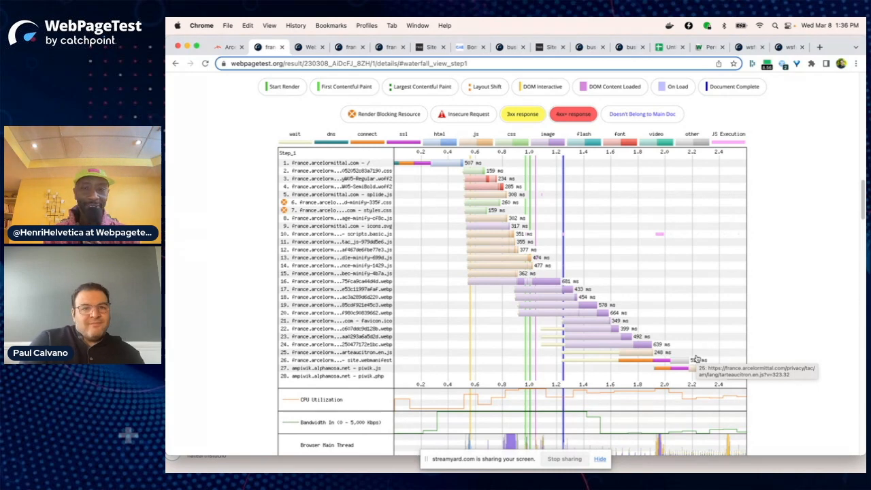
- Open the Paris desktop Cable test result for france.arcelormittal.com and skim its settings, observed metrics, real-world metrics and individual runs
{"action": "left_click", "coordinate": [307, 47]}
{"action": "left_click", "coordinate": [352, 49]}
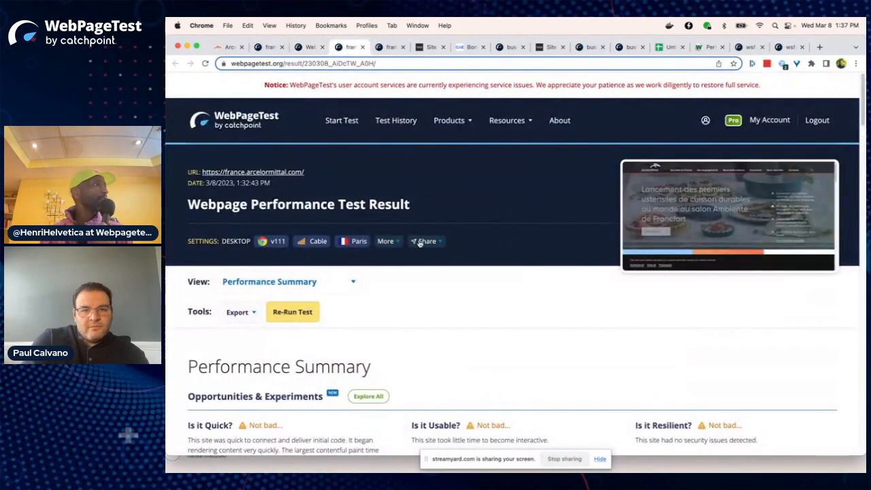
{"action": "scroll", "coordinate": [419, 243], "scroll_direction": "down", "scroll_amount": 10}
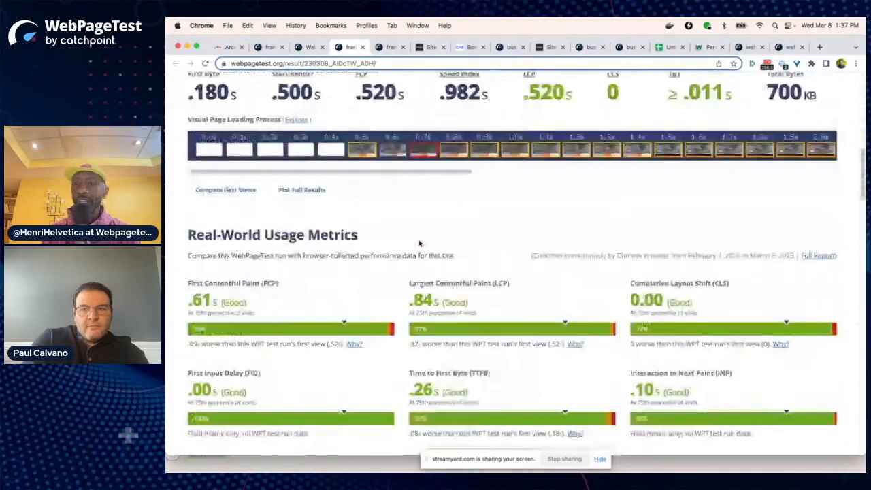
{"action": "scroll", "coordinate": [419, 243], "scroll_direction": "down", "scroll_amount": 5}
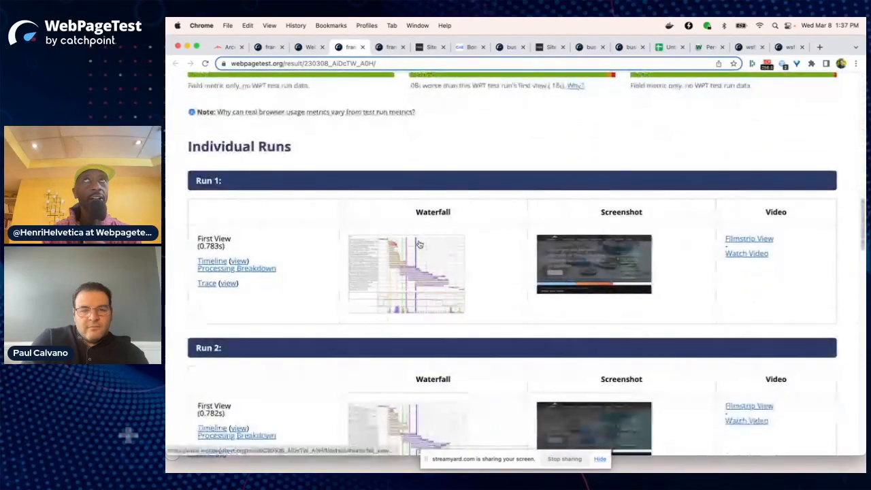
{"action": "scroll", "coordinate": [468, 343], "scroll_direction": "down", "scroll_amount": 2}
{"action": "scroll", "coordinate": [469, 343], "scroll_direction": "up", "scroll_amount": 5}
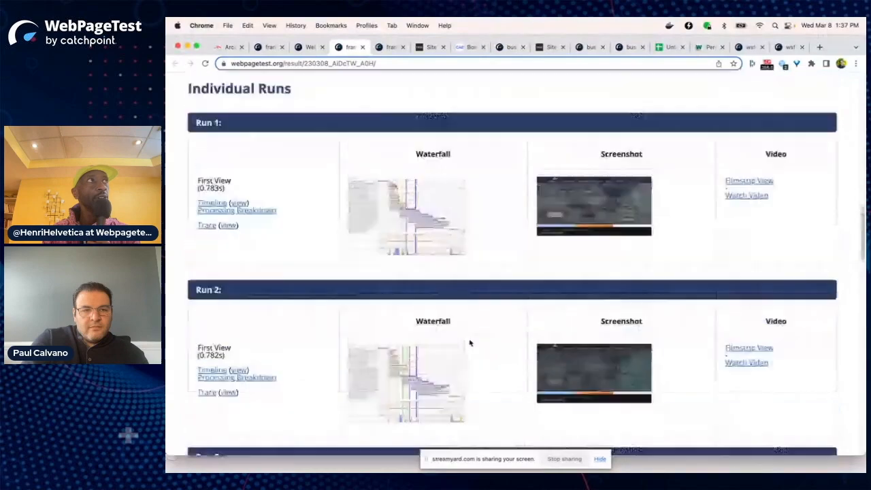
{"action": "scroll", "coordinate": [470, 342], "scroll_direction": "up", "scroll_amount": 5}
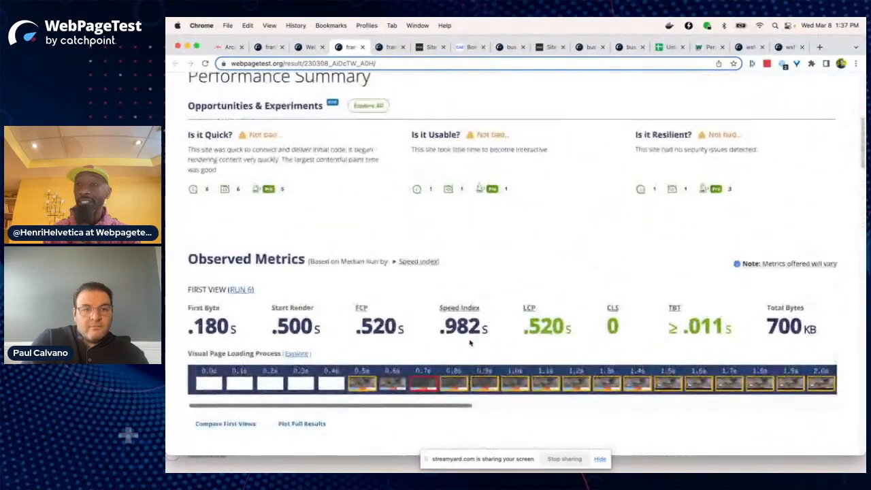
{"action": "scroll", "coordinate": [470, 343], "scroll_direction": "down", "scroll_amount": 8}
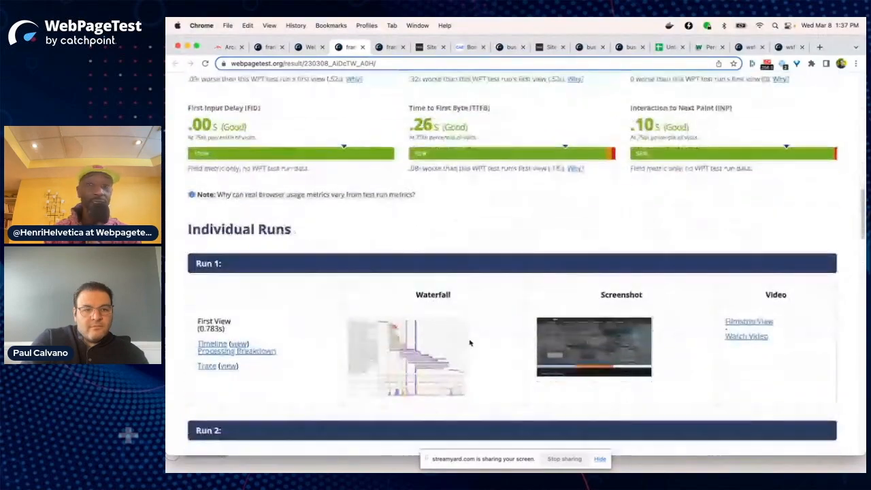
{"action": "scroll", "coordinate": [469, 343], "scroll_direction": "down", "scroll_amount": 10}
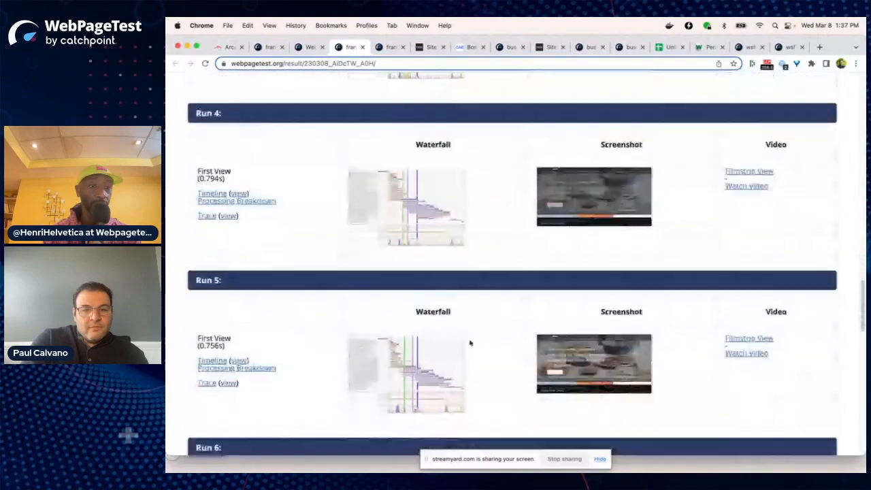
{"action": "scroll", "coordinate": [469, 343], "scroll_direction": "up", "scroll_amount": 12}
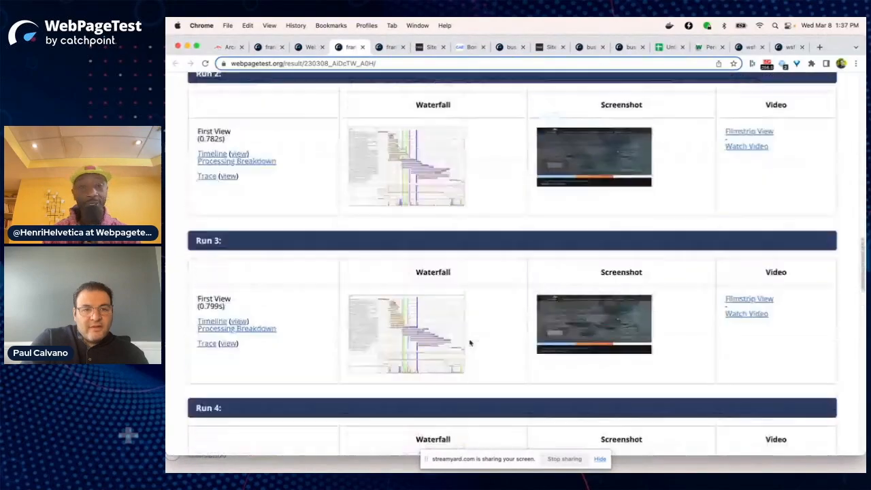
{"action": "scroll", "coordinate": [470, 343], "scroll_direction": "up", "scroll_amount": 8}
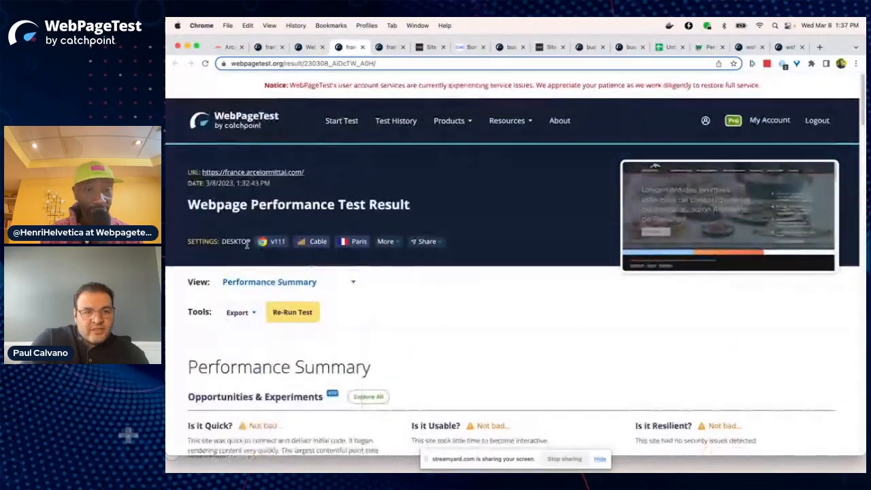
- Look through the individual runs' waterfalls and screenshots and the content breakdown charts, down to Run 9
{"action": "scroll", "coordinate": [354, 227], "scroll_direction": "down", "scroll_amount": 15}
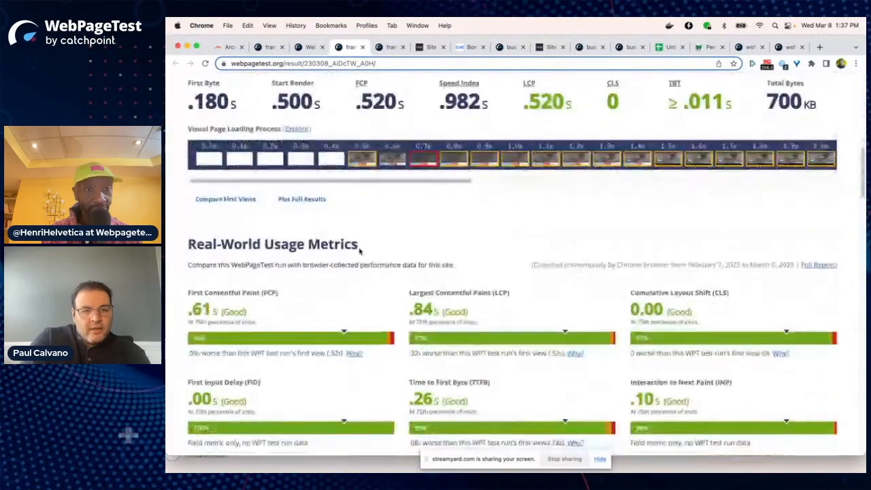
{"action": "scroll", "coordinate": [360, 251], "scroll_direction": "up", "scroll_amount": 1}
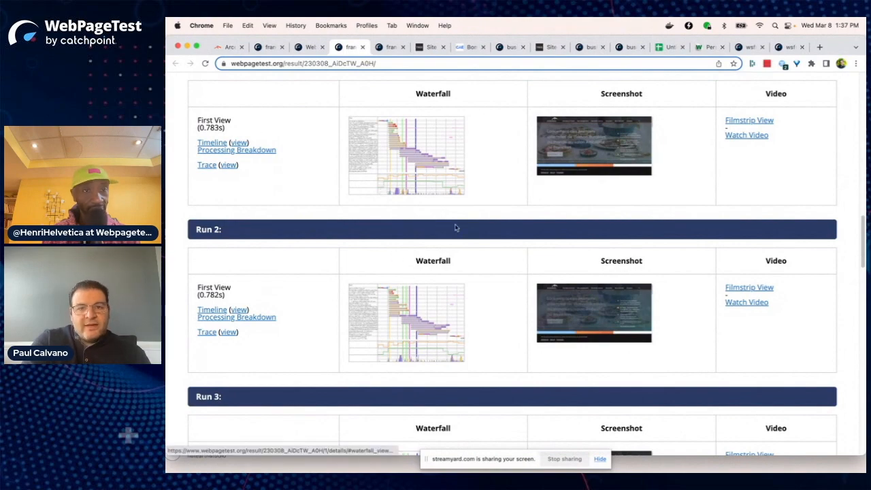
{"action": "scroll", "coordinate": [455, 228], "scroll_direction": "down", "scroll_amount": 8}
{"action": "scroll", "coordinate": [456, 228], "scroll_direction": "down", "scroll_amount": 8}
{"action": "scroll", "coordinate": [455, 228], "scroll_direction": "down", "scroll_amount": 8}
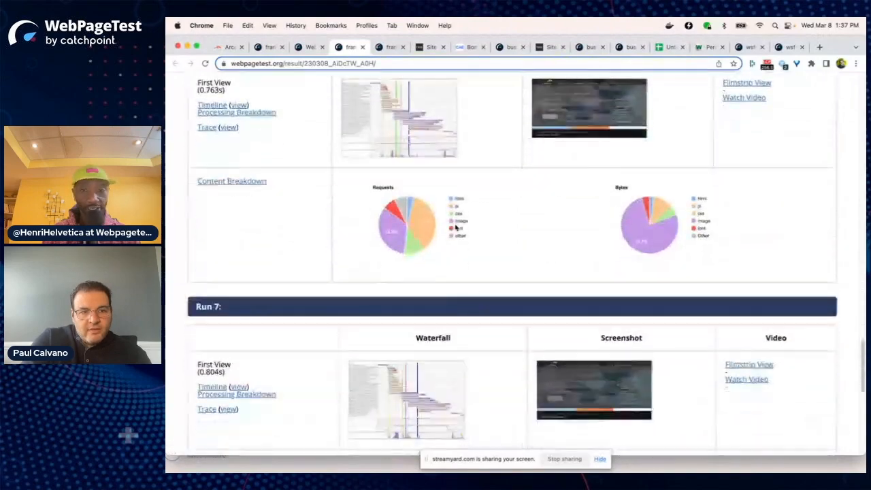
{"action": "scroll", "coordinate": [456, 228], "scroll_direction": "down", "scroll_amount": 8}
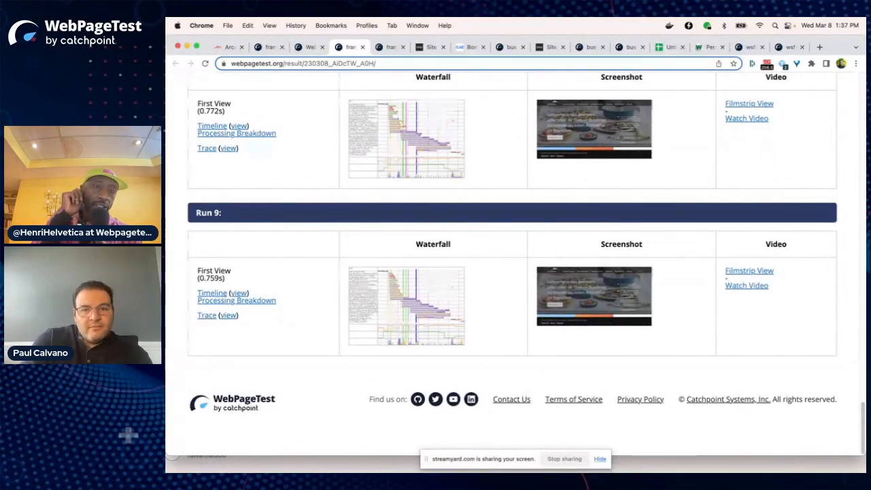
- Go back to the Real-World Usage Metrics and highlight the First Contentful Paint comparison with the test run's first view
{"action": "scroll", "coordinate": [571, 217], "scroll_direction": "up", "scroll_amount": 4}
{"action": "scroll", "coordinate": [571, 217], "scroll_direction": "up", "scroll_amount": 5}
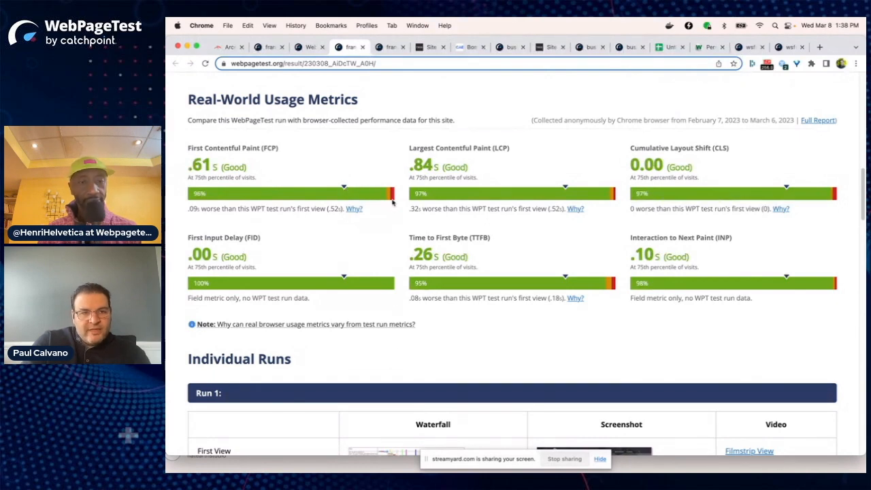
{"action": "triple_click", "coordinate": [313, 211]}
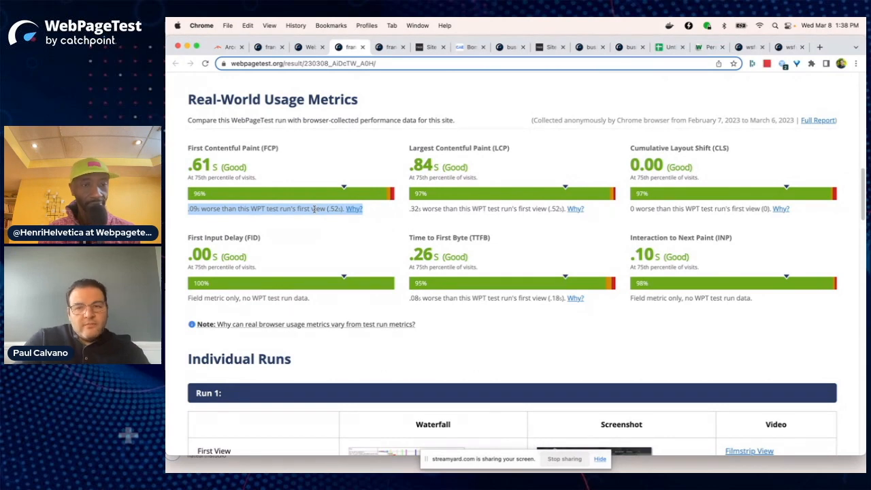
{"action": "left_click", "coordinate": [564, 156]}
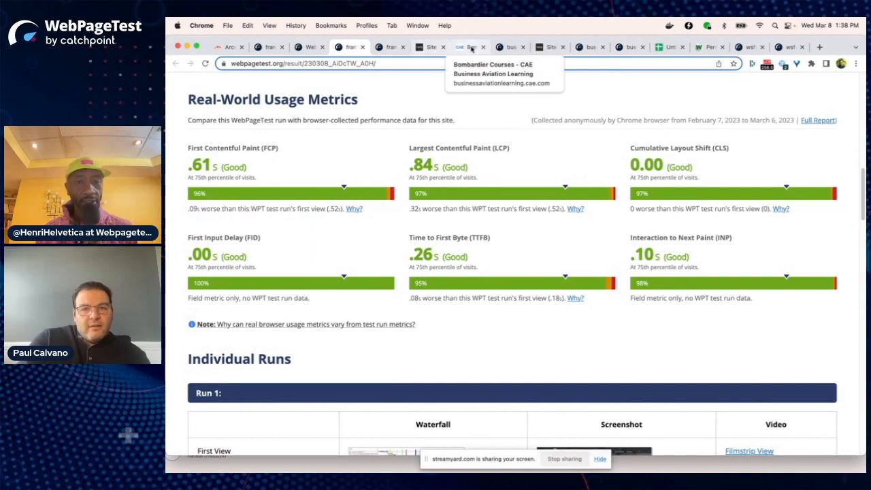
- Switch to the CAE Bombardier Courses page and accept its cookies
{"action": "left_click", "coordinate": [470, 47]}
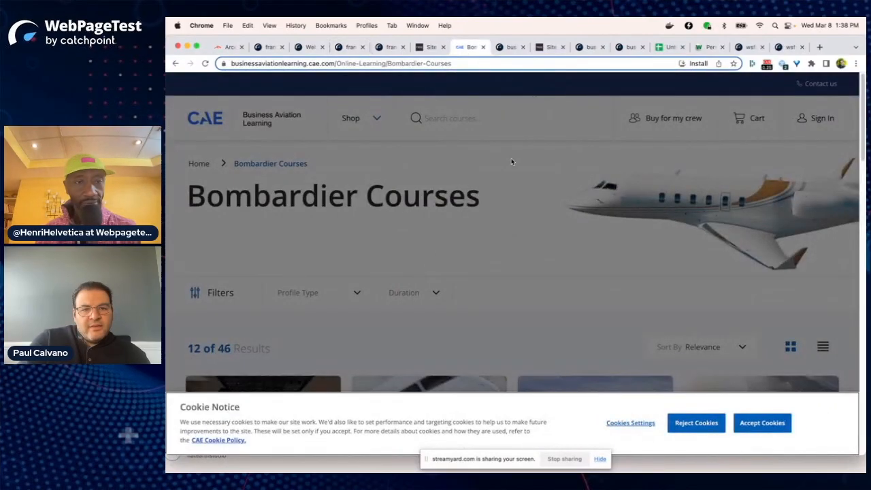
{"action": "left_click", "coordinate": [770, 423]}
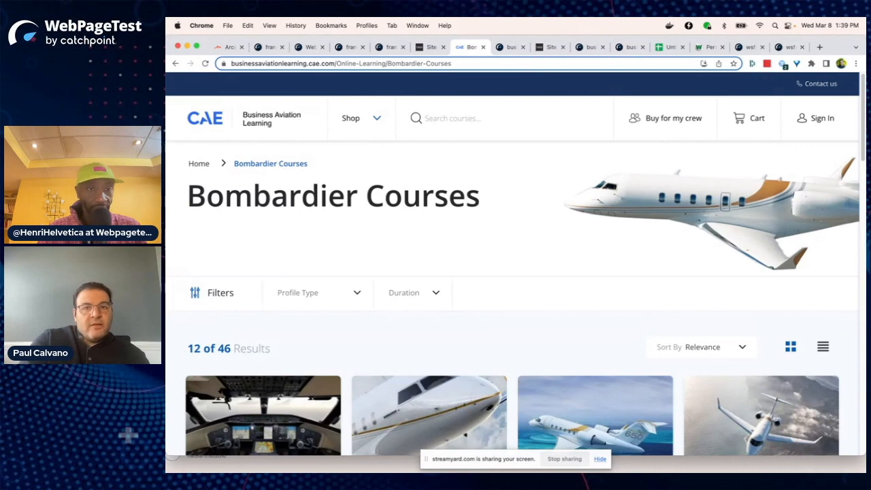
- Open the Virginia desktop Cable test details for the Bombardier Courses page and review the start of its waterfall and the observed metrics
{"action": "left_click", "coordinate": [507, 47]}
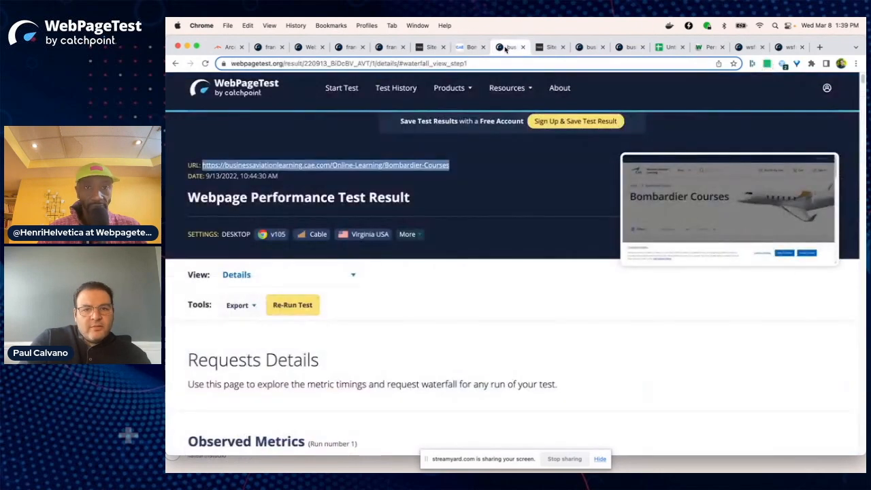
{"action": "left_click", "coordinate": [479, 278]}
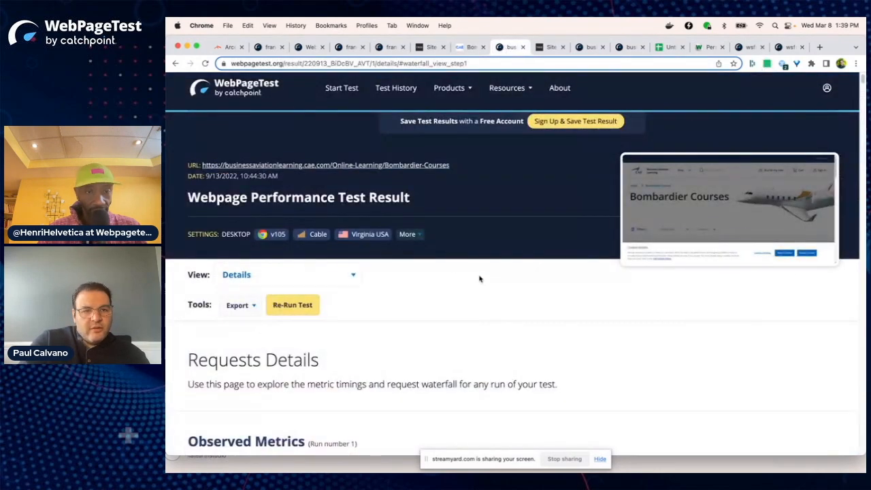
{"action": "scroll", "coordinate": [399, 327], "scroll_direction": "down", "scroll_amount": 10}
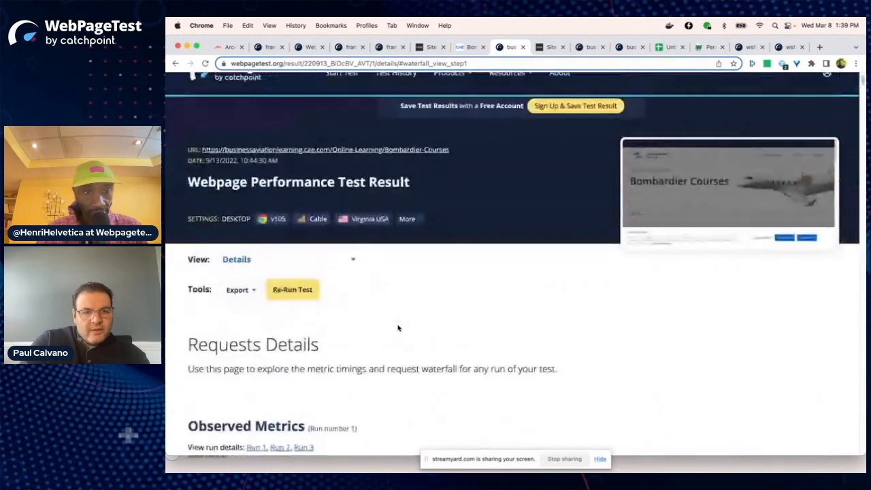
{"action": "scroll", "coordinate": [399, 328], "scroll_direction": "up", "scroll_amount": 1}
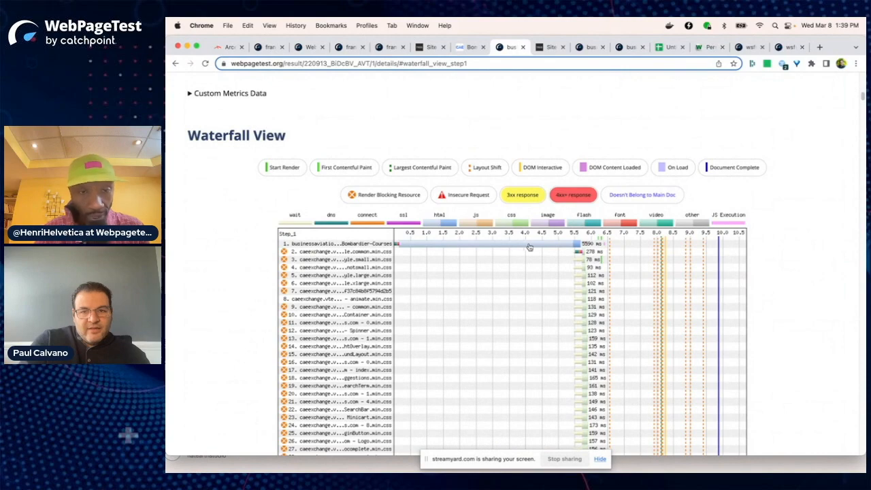
{"action": "scroll", "coordinate": [548, 190], "scroll_direction": "up", "scroll_amount": 5}
{"action": "scroll", "coordinate": [547, 190], "scroll_direction": "down", "scroll_amount": 1}
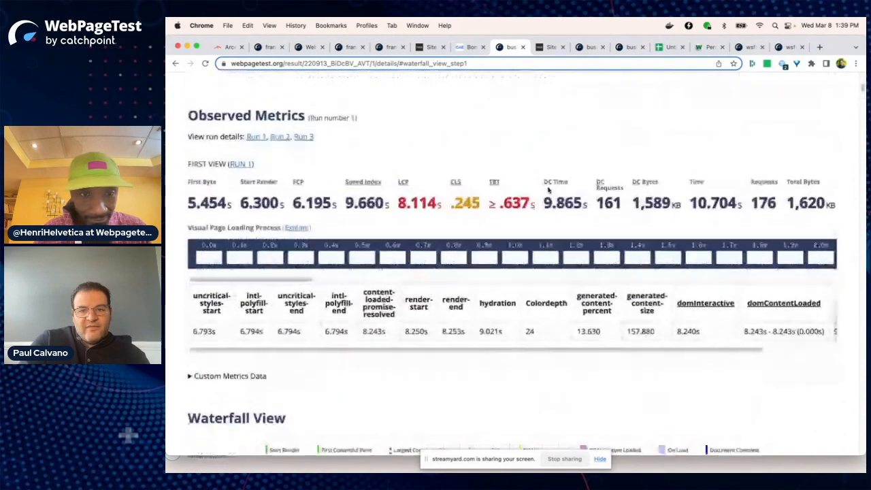
- Review the Bombardier Courses waterfall from the first request through the final requests and on to the Connection View
{"action": "scroll", "coordinate": [548, 190], "scroll_direction": "down", "scroll_amount": 6}
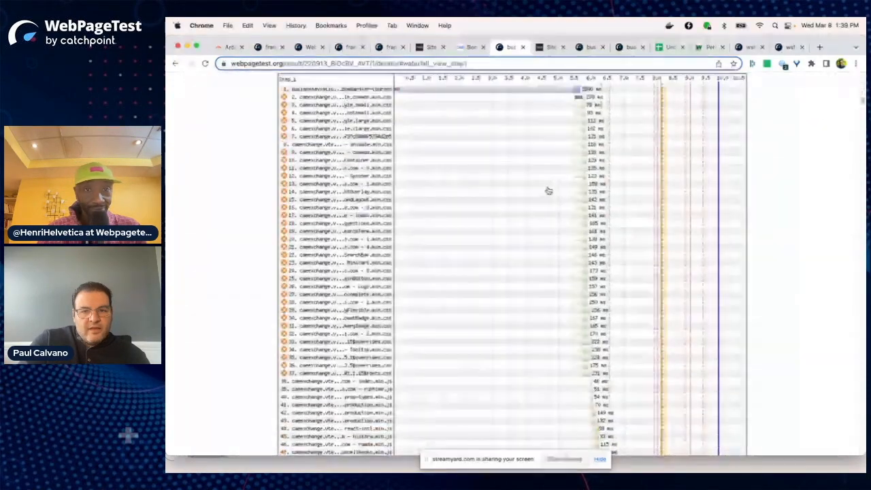
{"action": "scroll", "coordinate": [549, 189], "scroll_direction": "up", "scroll_amount": 1}
{"action": "scroll", "coordinate": [616, 308], "scroll_direction": "down", "scroll_amount": 2}
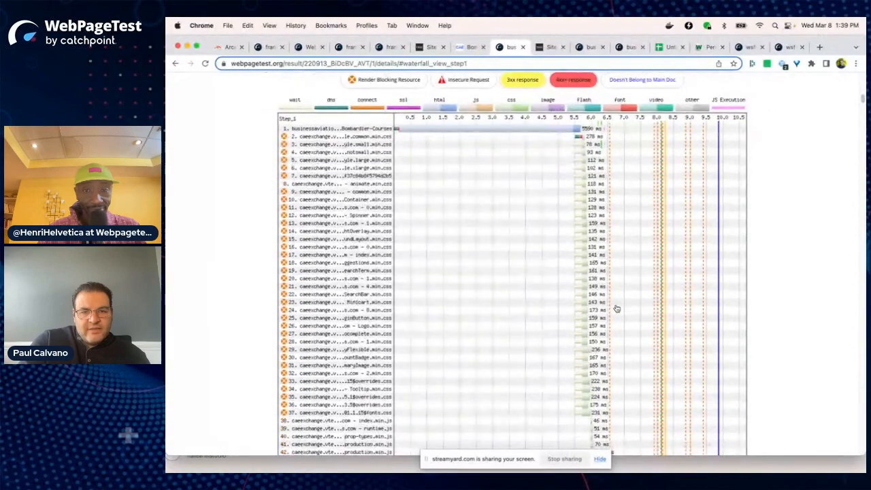
{"action": "scroll", "coordinate": [615, 324], "scroll_direction": "down", "scroll_amount": 2}
{"action": "scroll", "coordinate": [615, 325], "scroll_direction": "up", "scroll_amount": 2}
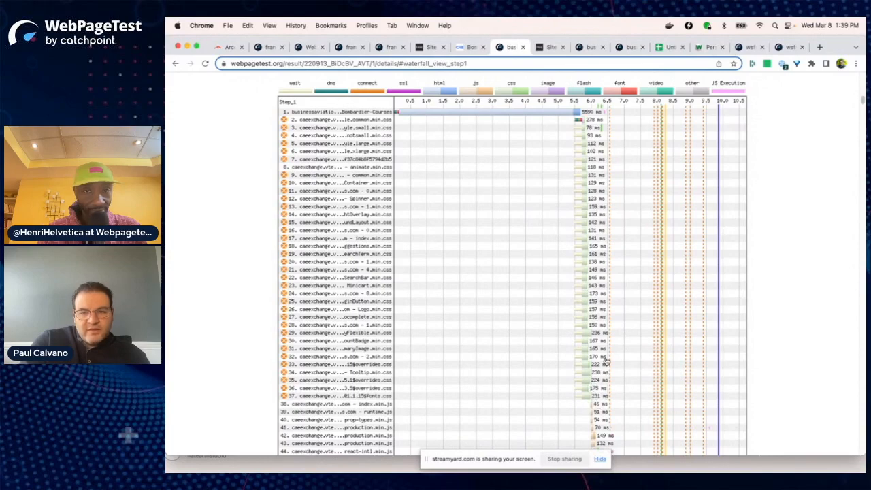
{"action": "scroll", "coordinate": [605, 361], "scroll_direction": "down", "scroll_amount": 5}
{"action": "scroll", "coordinate": [606, 361], "scroll_direction": "down", "scroll_amount": 2}
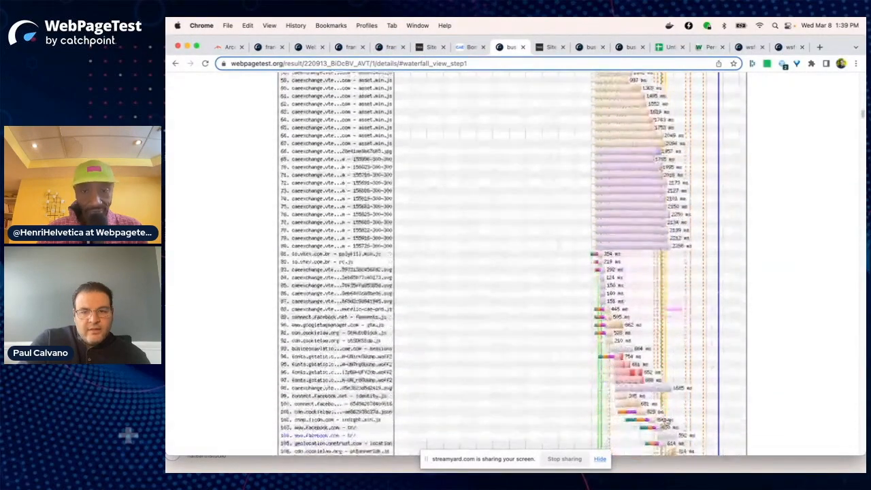
{"action": "scroll", "coordinate": [666, 423], "scroll_direction": "down", "scroll_amount": 5}
{"action": "scroll", "coordinate": [666, 423], "scroll_direction": "down", "scroll_amount": 5}
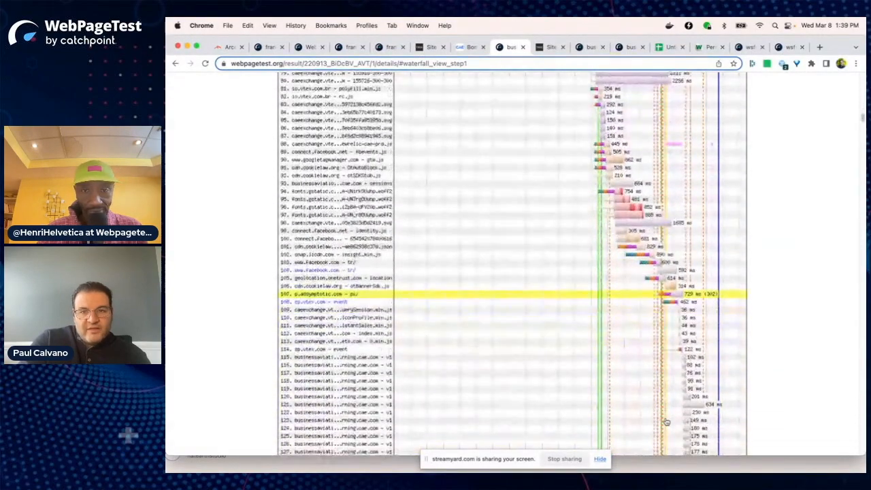
{"action": "scroll", "coordinate": [666, 422], "scroll_direction": "down", "scroll_amount": 2}
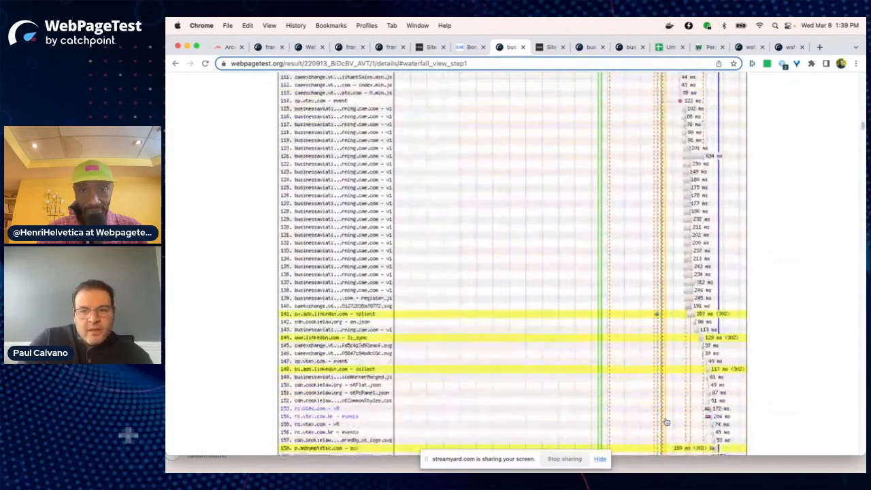
{"action": "scroll", "coordinate": [674, 304], "scroll_direction": "down", "scroll_amount": 9}
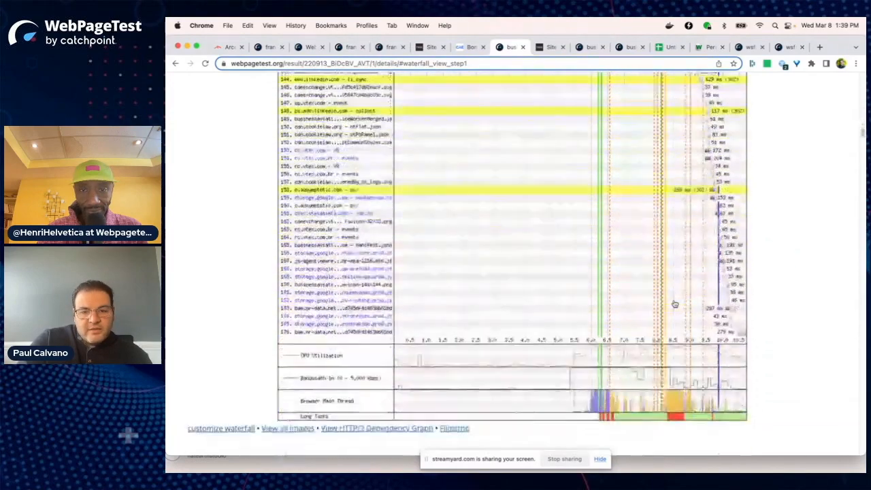
{"action": "scroll", "coordinate": [675, 304], "scroll_direction": "down", "scroll_amount": 3}
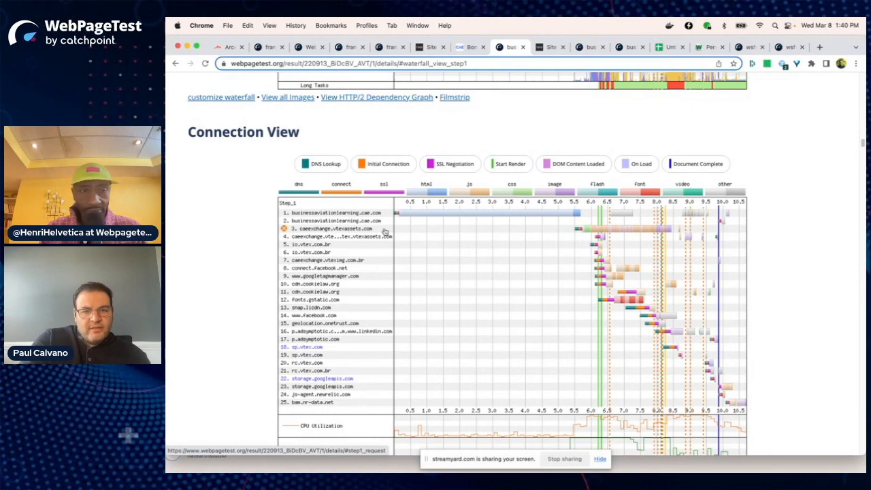
- Inspect the response headers of request 2, the common.min.css stylesheet, and highlight its x-cache header and cache result
{"action": "scroll", "coordinate": [385, 232], "scroll_direction": "up", "scroll_amount": 20}
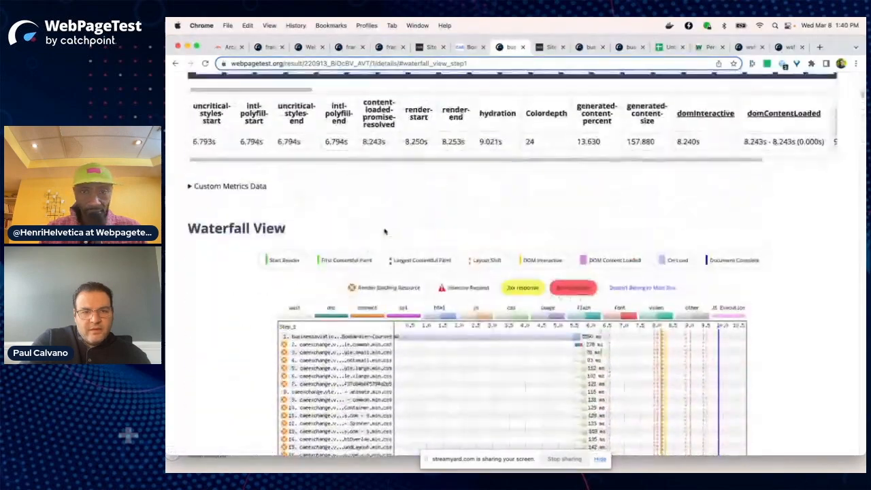
{"action": "scroll", "coordinate": [384, 232], "scroll_direction": "down", "scroll_amount": 2}
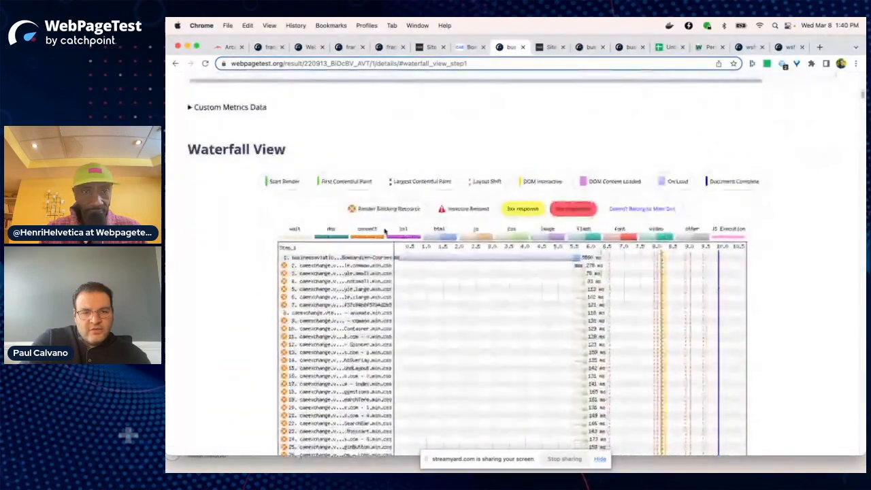
{"action": "left_click", "coordinate": [357, 266]}
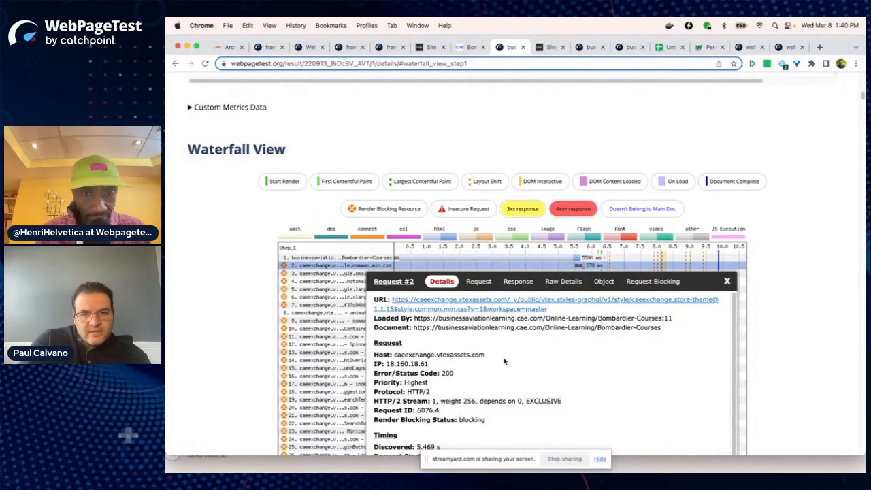
{"action": "scroll", "coordinate": [505, 362], "scroll_direction": "down", "scroll_amount": 3}
{"action": "left_click", "coordinate": [518, 281]}
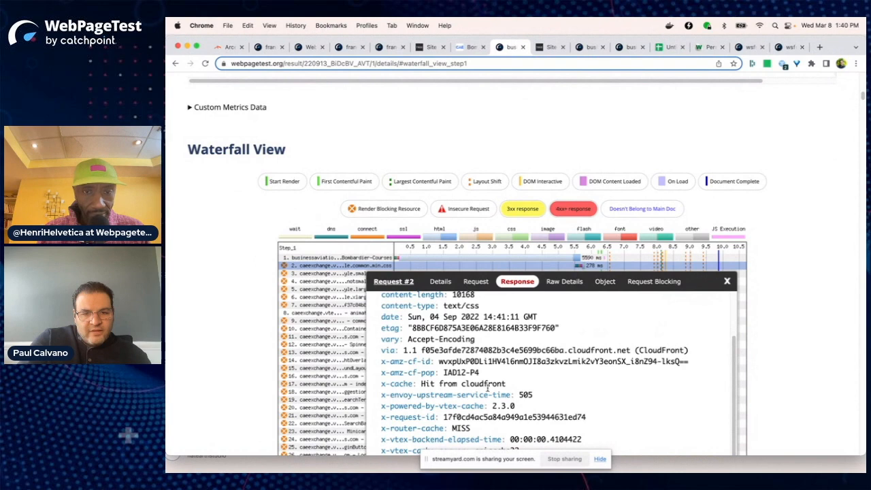
{"action": "scroll", "coordinate": [488, 388], "scroll_direction": "down", "scroll_amount": 2}
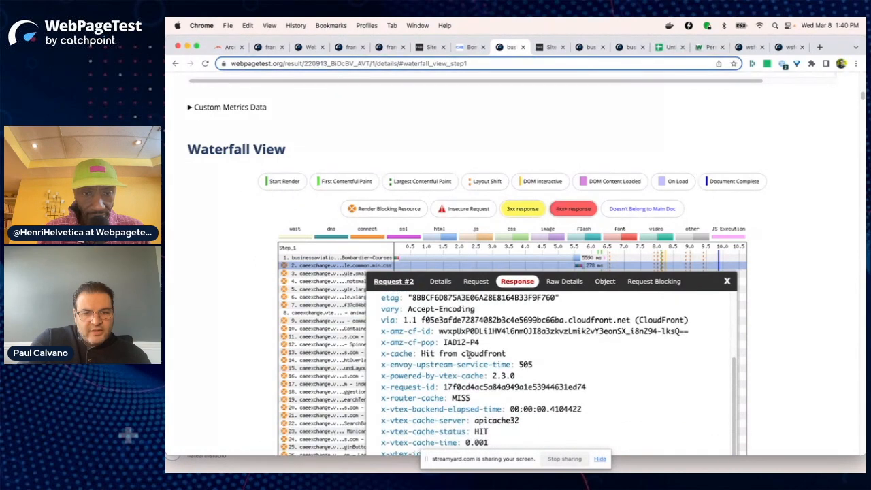
{"action": "triple_click", "coordinate": [468, 354]}
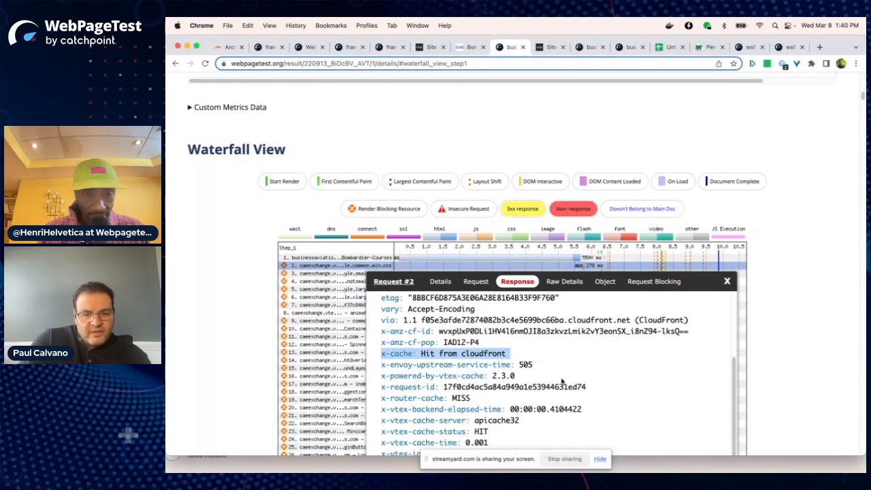
{"action": "left_click", "coordinate": [540, 352]}
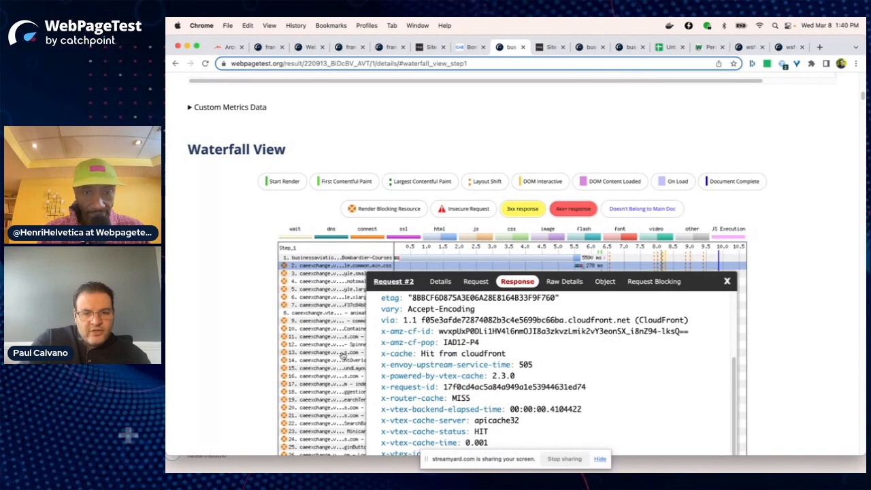
{"action": "left_click_drag", "start_coordinate": [422, 354], "coordinate": [433, 353]}
- Highlight the x-vtex-cache server, status and time headers of request 2, singling out the status and server values
{"action": "scroll", "coordinate": [547, 391], "scroll_direction": "down", "scroll_amount": 3}
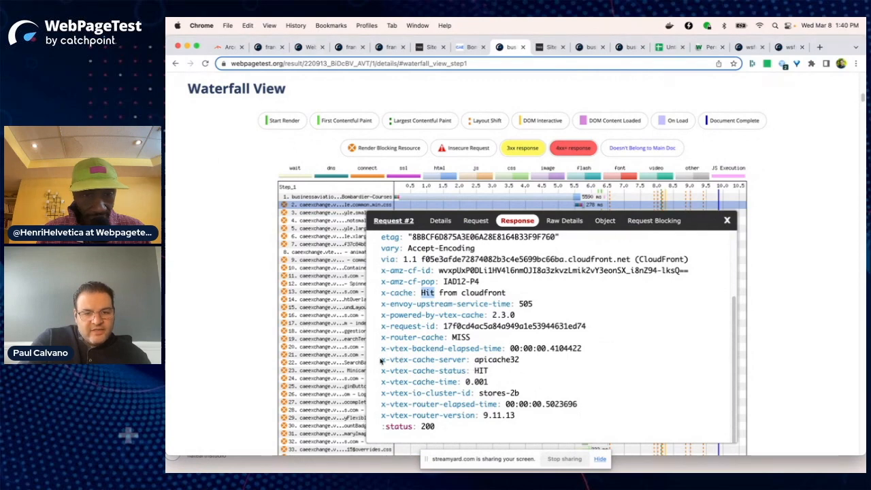
{"action": "left_click_drag", "start_coordinate": [382, 355], "coordinate": [514, 385]}
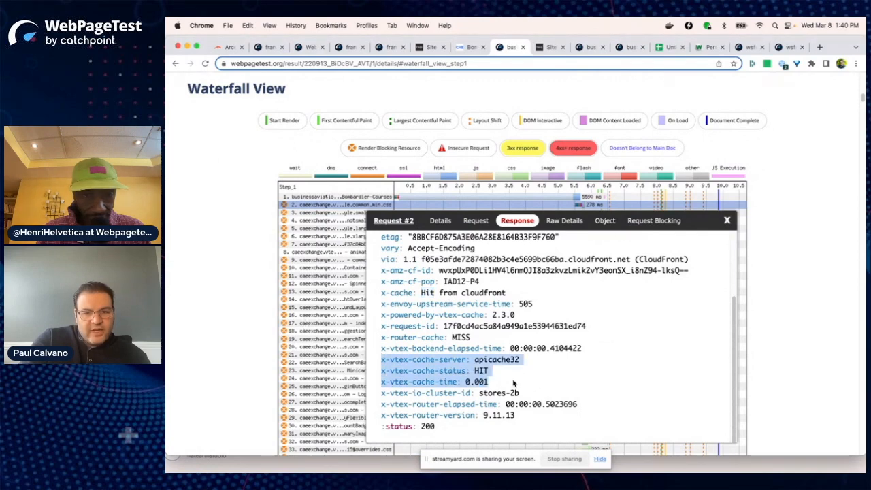
{"action": "double_click", "coordinate": [481, 370]}
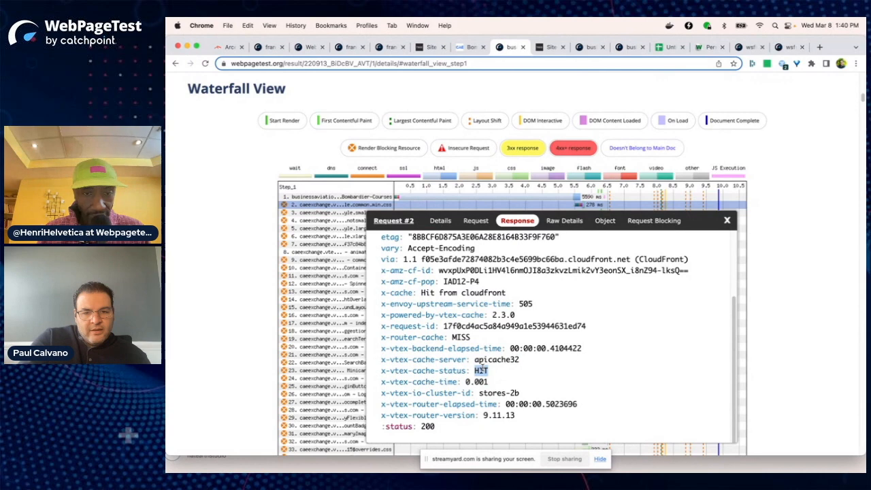
{"action": "double_click", "coordinate": [495, 361]}
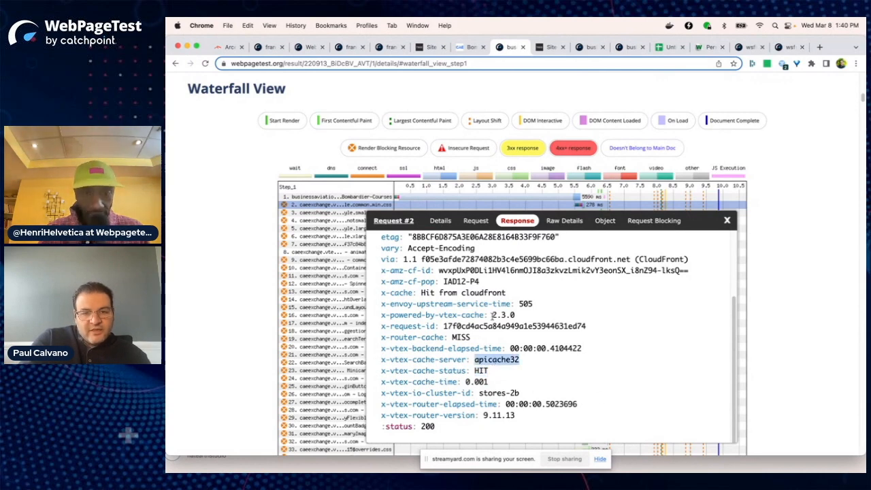
- Highlight the max-age value and immutable directive in request 2's cache-control header and close the request details
{"action": "scroll", "coordinate": [492, 315], "scroll_direction": "up", "scroll_amount": 3}
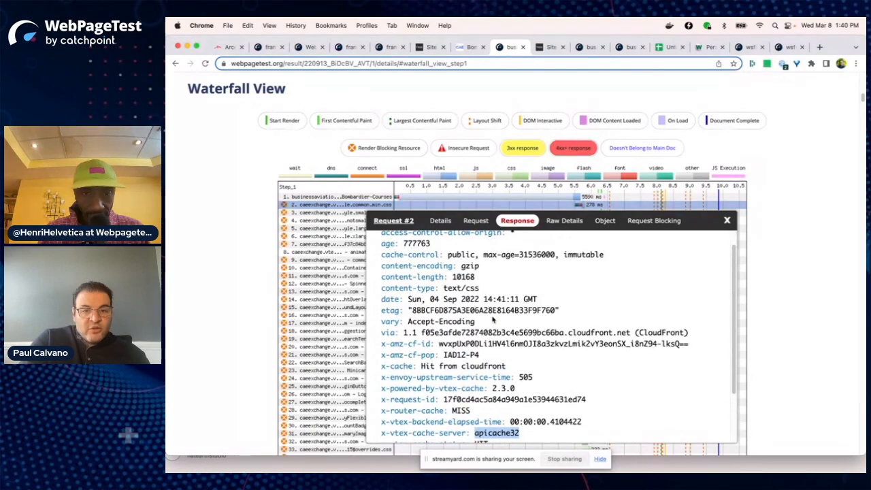
{"action": "double_click", "coordinate": [530, 255]}
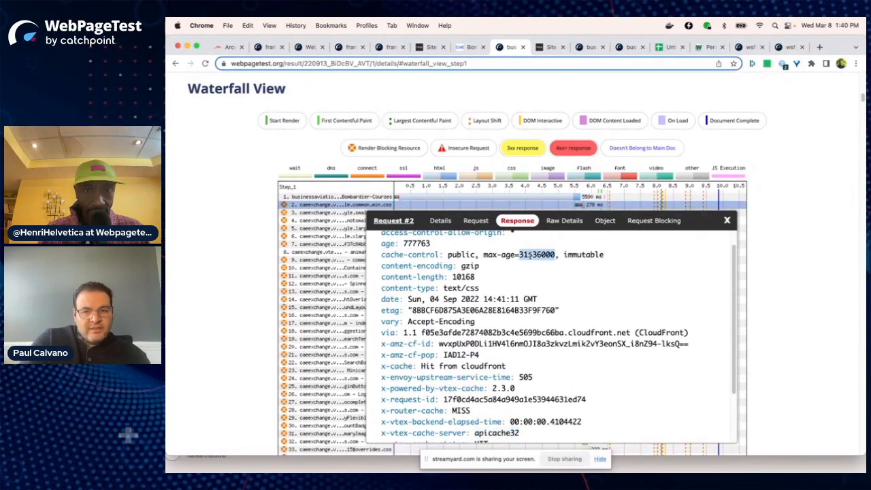
{"action": "double_click", "coordinate": [583, 255]}
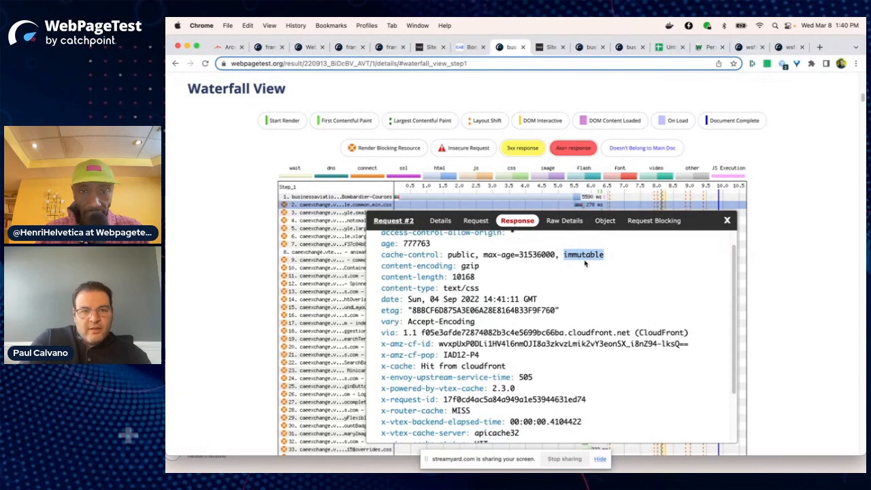
{"action": "left_click", "coordinate": [727, 223]}
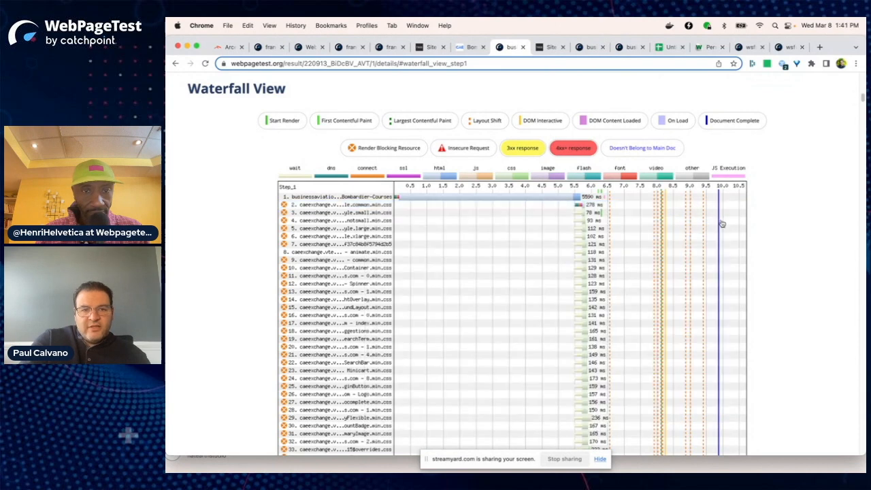
- Inspect the response headers of request 1, the Bombardier-Courses HTML, and highlight its cache-control line and public directive
{"action": "left_click", "coordinate": [445, 198]}
{"action": "scroll", "coordinate": [639, 306], "scroll_direction": "up", "scroll_amount": 1}
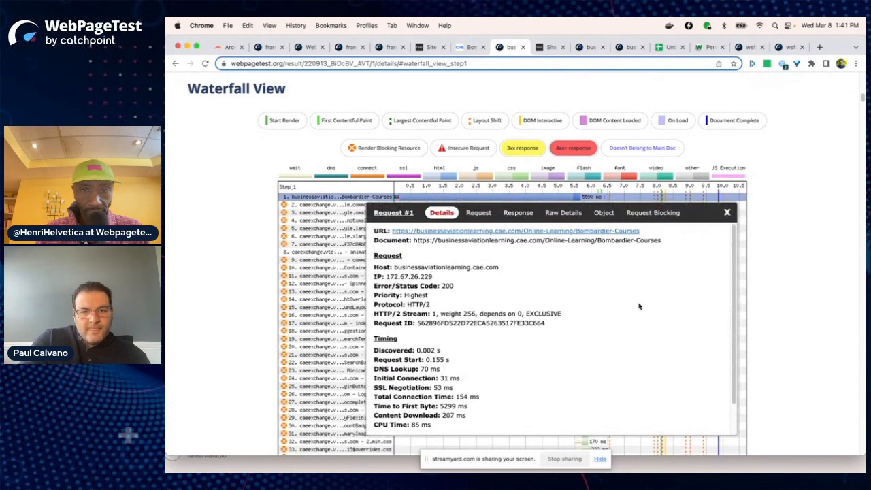
{"action": "left_click", "coordinate": [518, 212]}
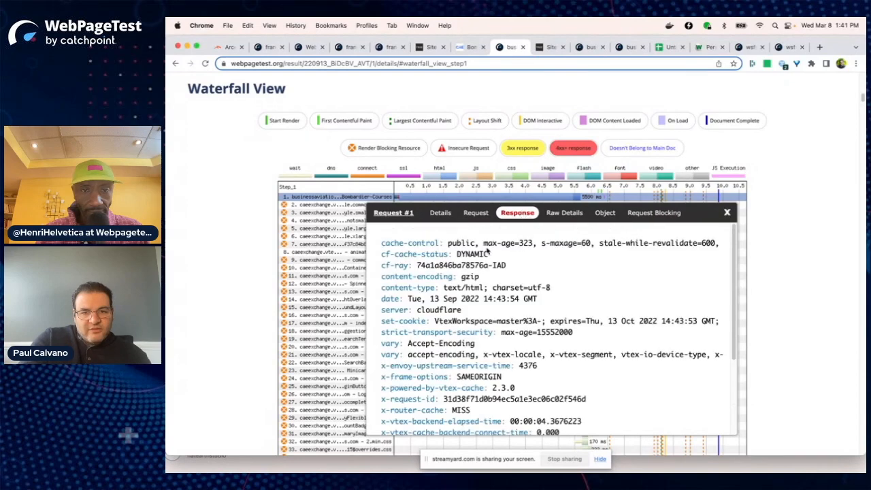
{"action": "triple_click", "coordinate": [384, 242]}
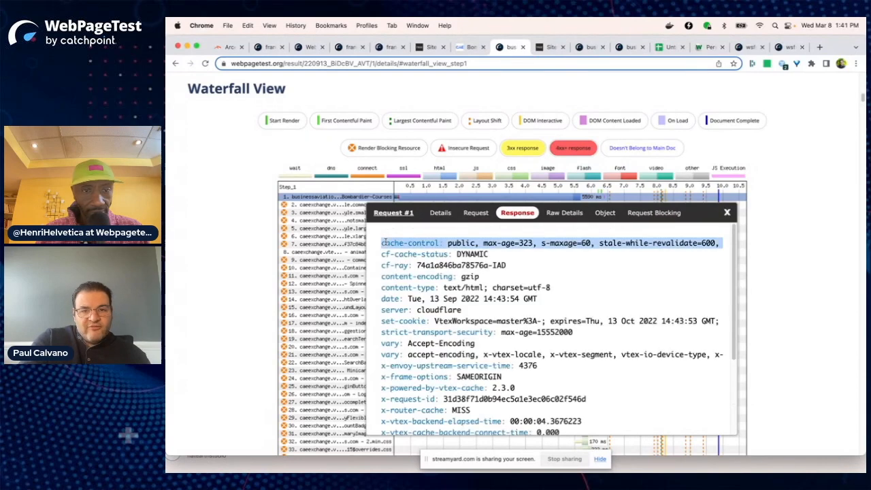
{"action": "double_click", "coordinate": [452, 243]}
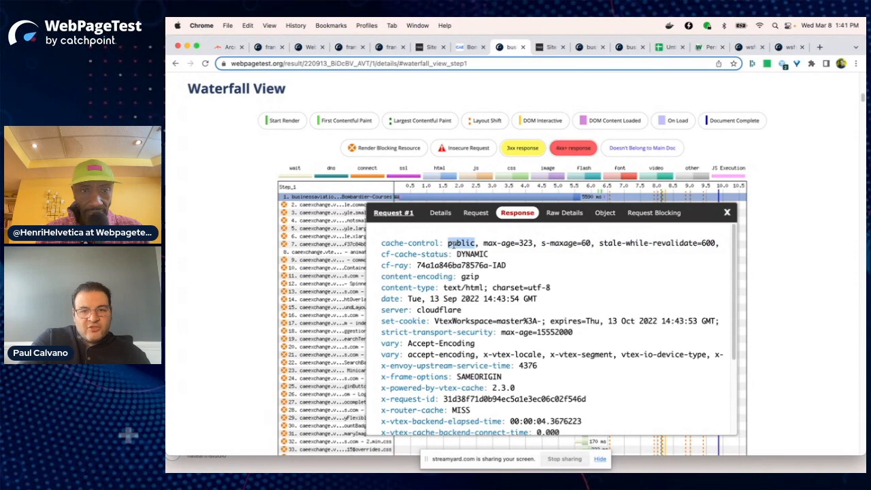
- Highlight the max-age, s-maxage and stale-while-revalidate directives one by one in request 1's cache-control header
{"action": "left_click", "coordinate": [485, 243]}
{"action": "left_click_drag", "start_coordinate": [482, 243], "coordinate": [534, 243]}
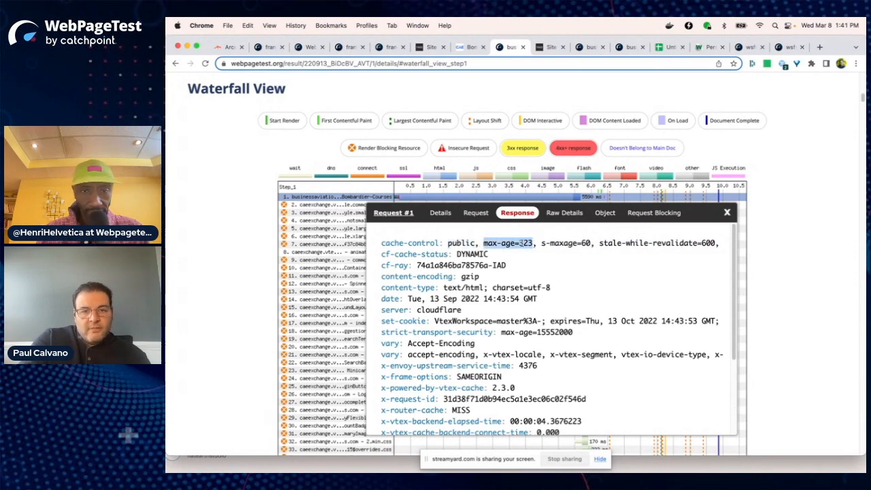
{"action": "double_click", "coordinate": [522, 243]}
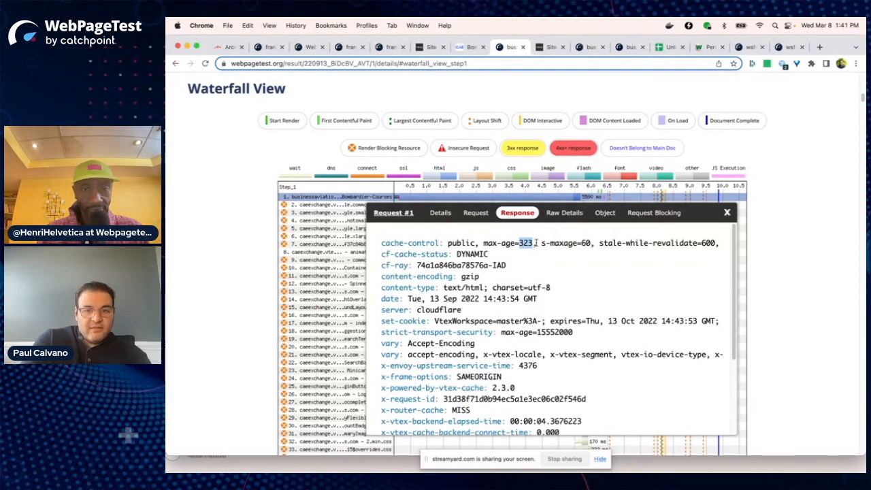
{"action": "left_click_drag", "start_coordinate": [542, 242], "coordinate": [590, 243]}
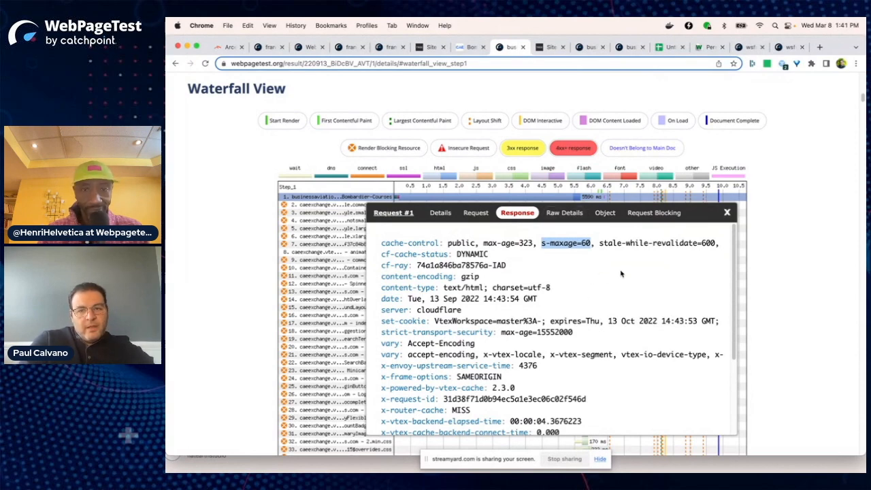
{"action": "left_click_drag", "start_coordinate": [600, 243], "coordinate": [714, 243]}
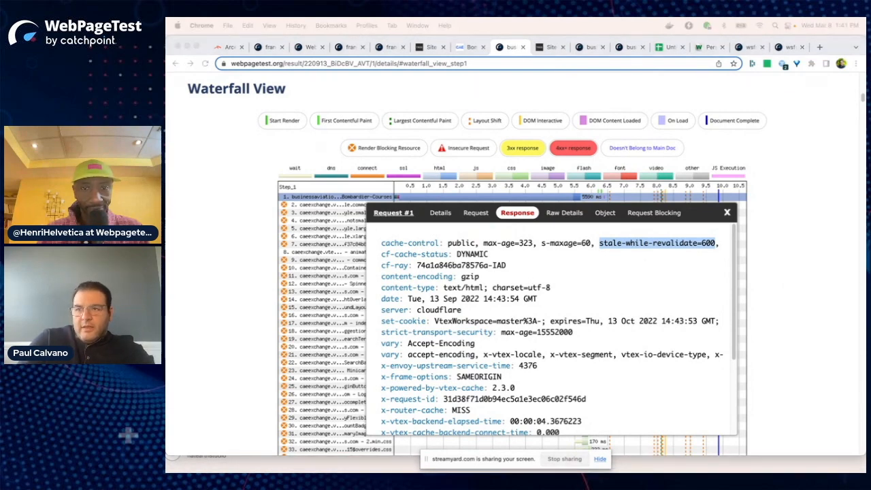
- Bring up Cloudflare's Origin Cache Control documentation and read down to the table comparing directive behavior with the feature disabled and enabled
{"action": "left_click_drag", "start_coordinate": [730, 95], "coordinate": [262, 118]}
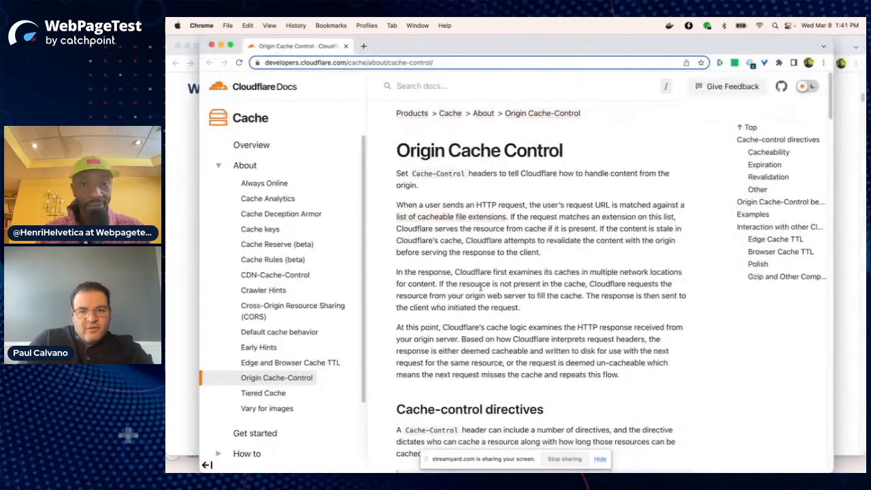
{"action": "scroll", "coordinate": [509, 342], "scroll_direction": "down", "scroll_amount": 10}
{"action": "scroll", "coordinate": [509, 342], "scroll_direction": "down", "scroll_amount": 10}
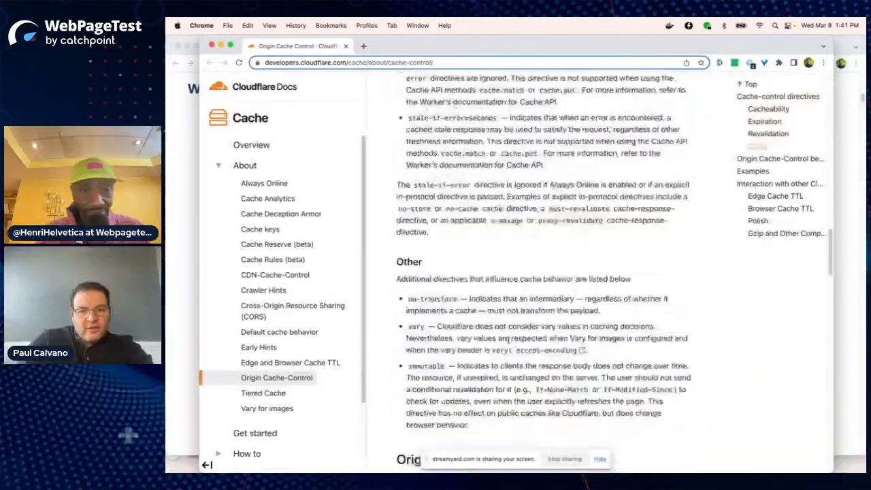
{"action": "scroll", "coordinate": [509, 341], "scroll_direction": "down", "scroll_amount": 10}
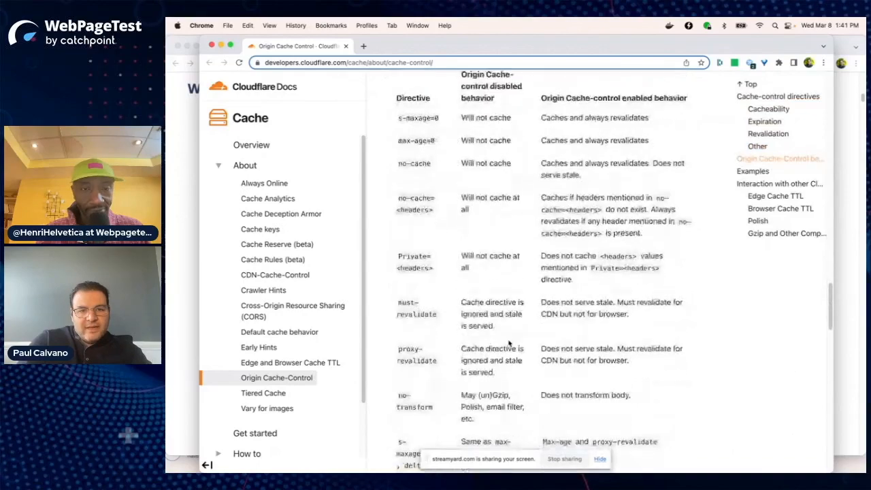
{"action": "scroll", "coordinate": [509, 342], "scroll_direction": "down", "scroll_amount": 2}
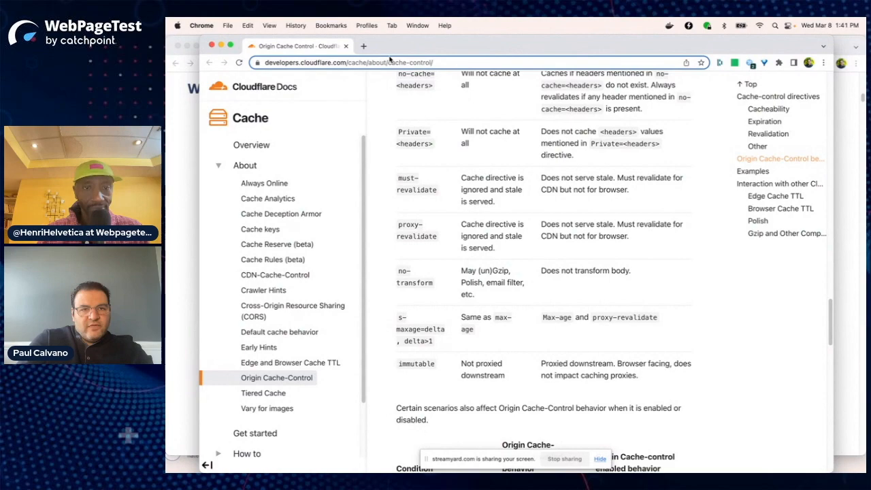
- Merge the Cloudflare docs tab into the main browser window, then highlight request 1's s-maxage and stale-while-revalidate values in the WebPageTest results
{"action": "left_click_drag", "start_coordinate": [307, 47], "coordinate": [495, 49]}
{"action": "left_click", "coordinate": [528, 47]}
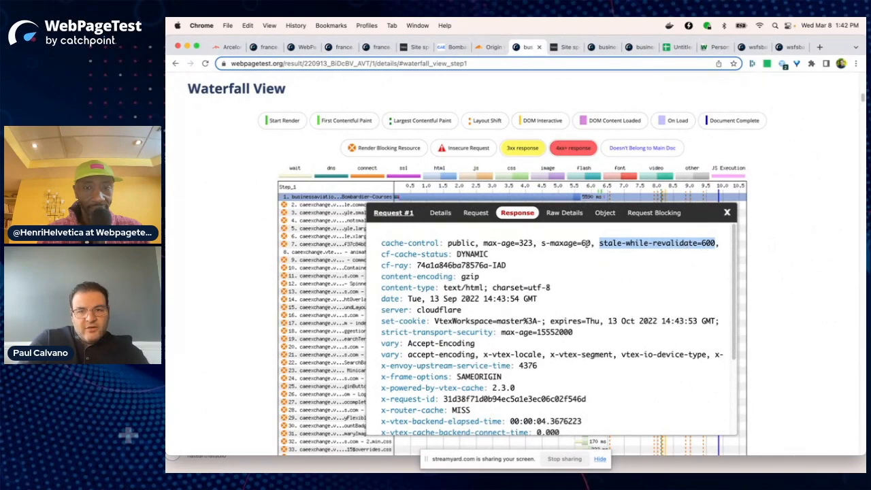
{"action": "double_click", "coordinate": [587, 243]}
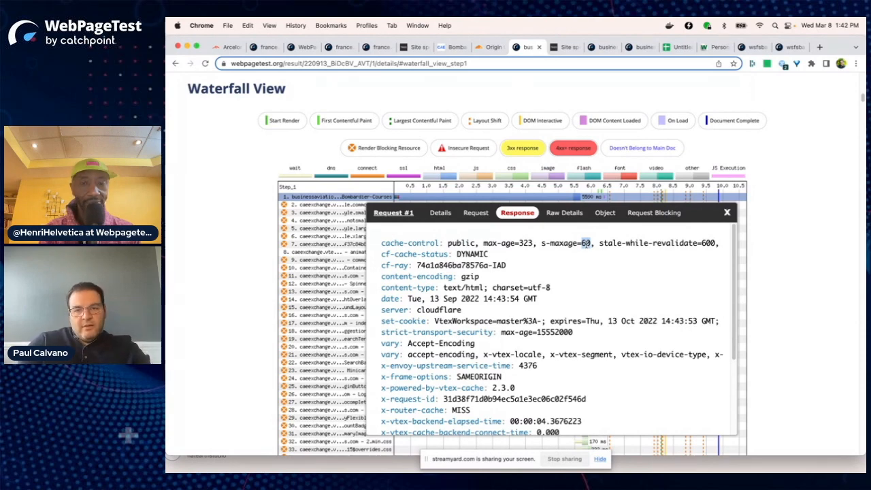
{"action": "double_click", "coordinate": [707, 243]}
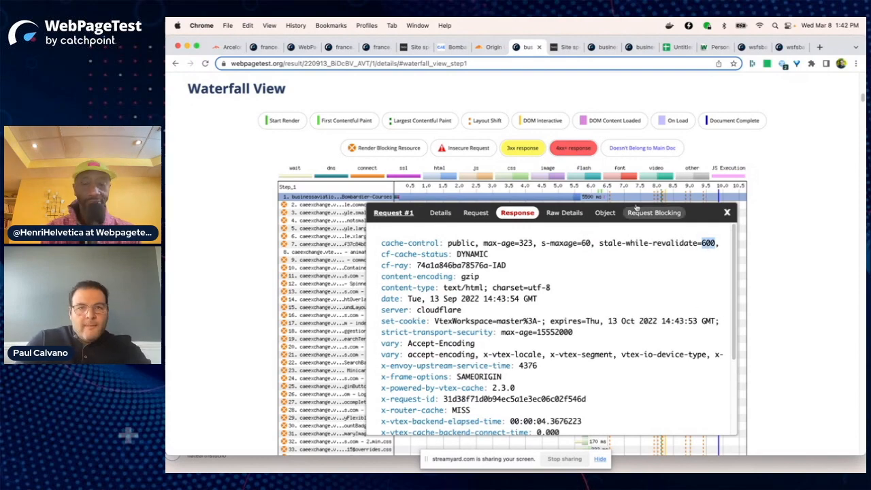
- Review the businessaviationlearning.cae.com speed report, and check the URL and date of the first 3/8/2023 WebPageTest result
{"action": "left_click", "coordinate": [569, 47]}
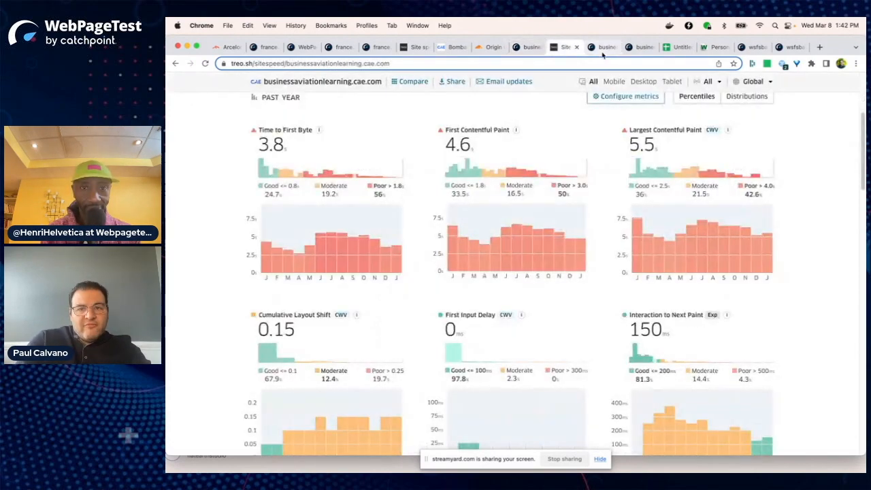
{"action": "left_click", "coordinate": [599, 47]}
{"action": "scroll", "coordinate": [558, 303], "scroll_direction": "up", "scroll_amount": 15}
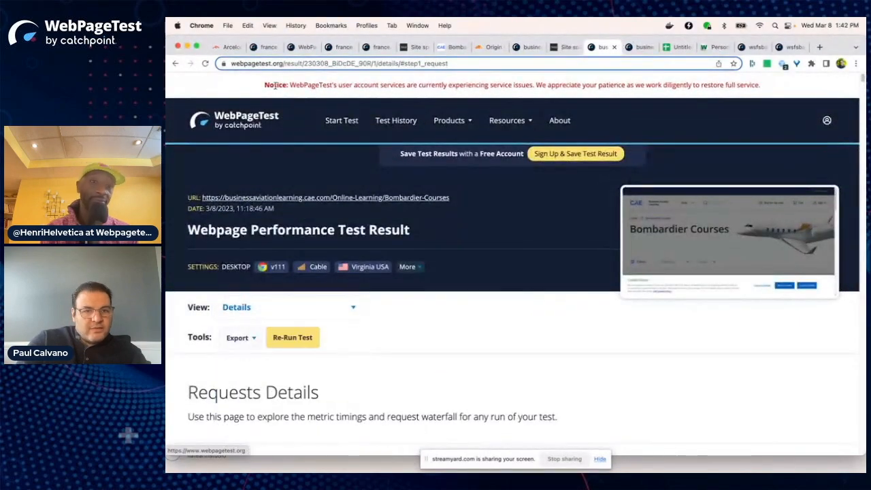
- Open the Performance Summary view of the 3/8/2023 12:35:06 PM WebPageTest result for Bombardier Courses
{"action": "left_click", "coordinate": [647, 49]}
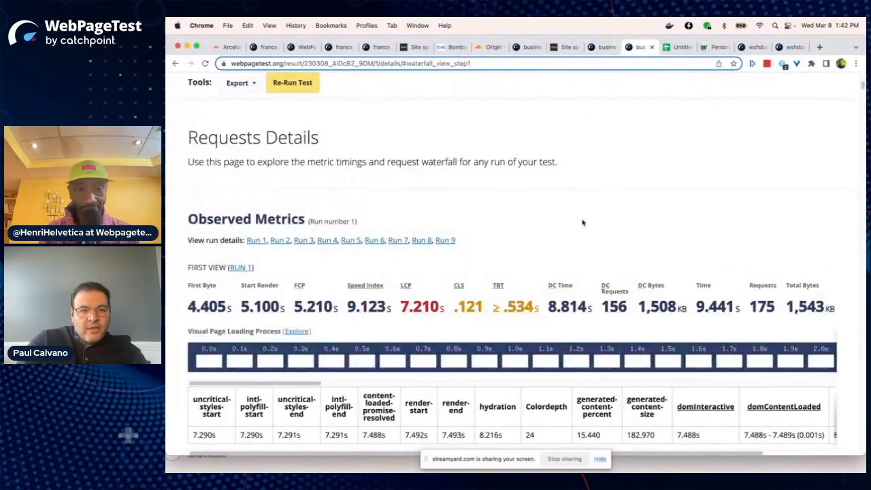
{"action": "scroll", "coordinate": [583, 221], "scroll_direction": "up", "scroll_amount": 8}
{"action": "scroll", "coordinate": [512, 315], "scroll_direction": "down", "scroll_amount": 15}
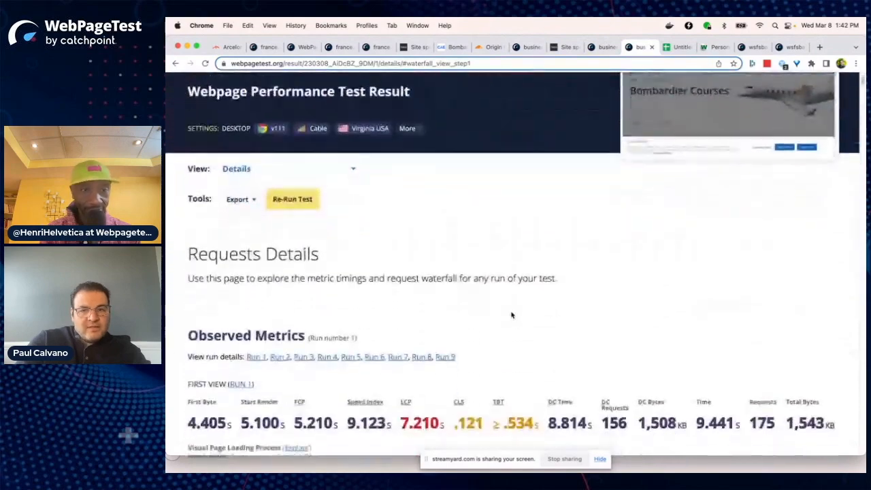
{"action": "scroll", "coordinate": [511, 315], "scroll_direction": "up", "scroll_amount": 15}
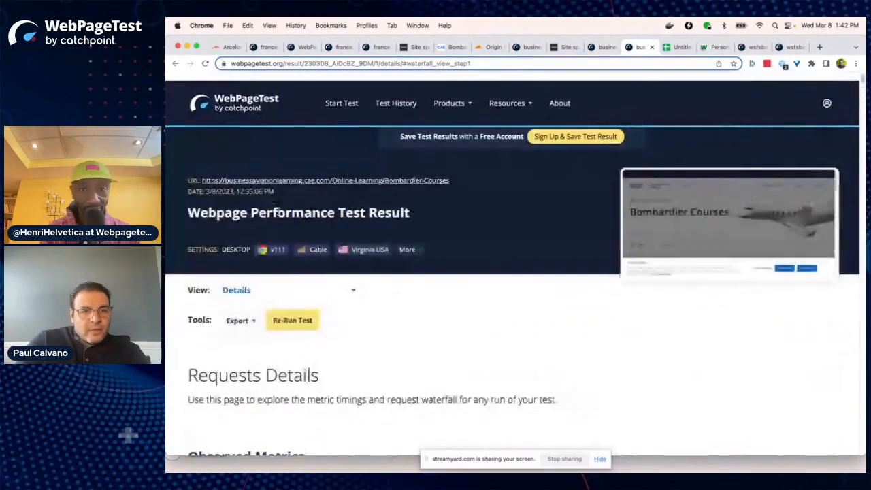
{"action": "left_click", "coordinate": [259, 289]}
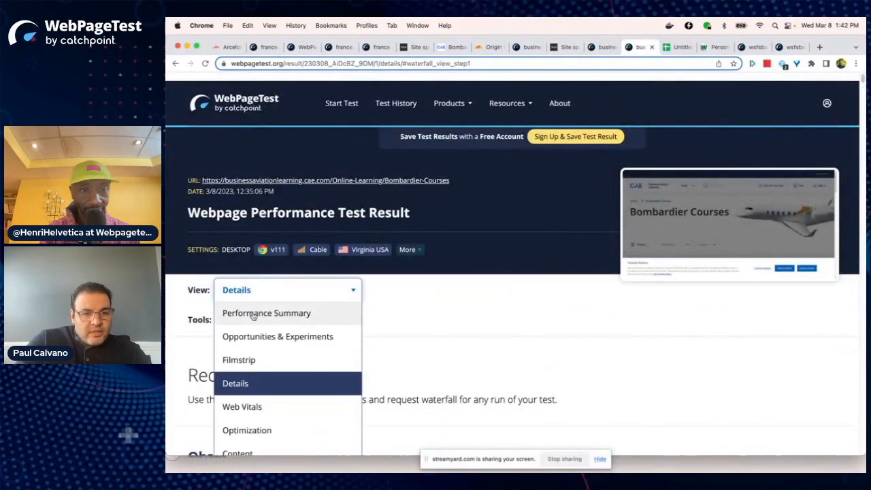
{"action": "left_click", "coordinate": [335, 313]}
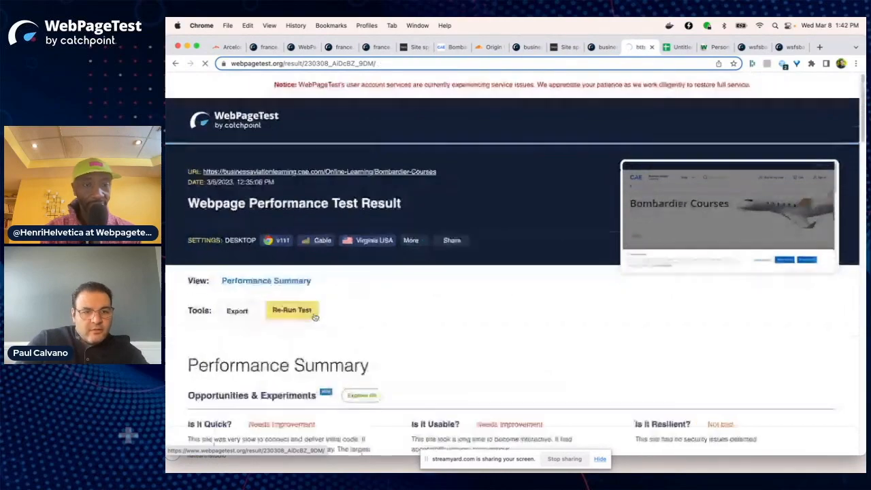
- Compare the first-view times and waterfalls of individual runs 1 through 5
{"action": "scroll", "coordinate": [456, 324], "scroll_direction": "down", "scroll_amount": 2}
{"action": "scroll", "coordinate": [457, 324], "scroll_direction": "down", "scroll_amount": 8}
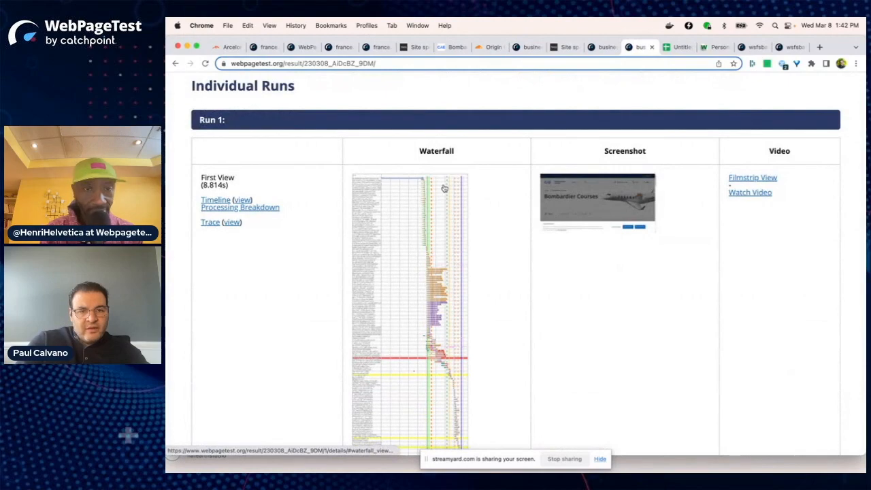
{"action": "scroll", "coordinate": [443, 188], "scroll_direction": "down", "scroll_amount": 6}
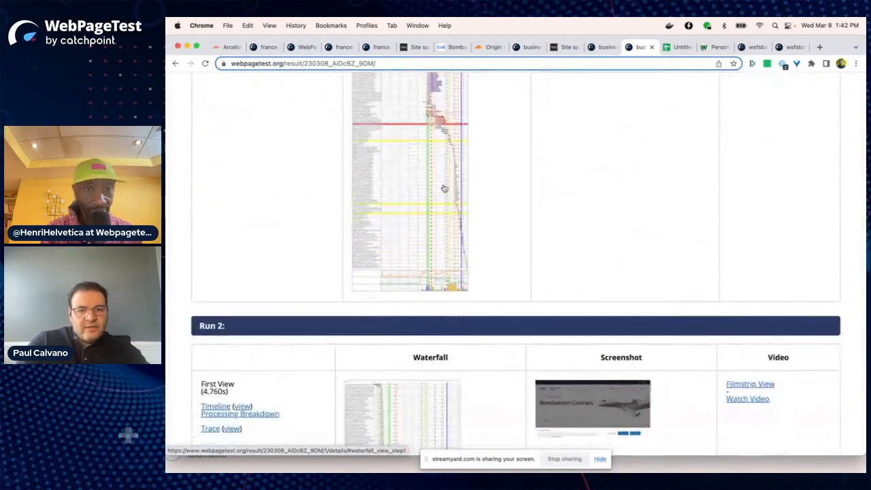
{"action": "scroll", "coordinate": [444, 188], "scroll_direction": "down", "scroll_amount": 1}
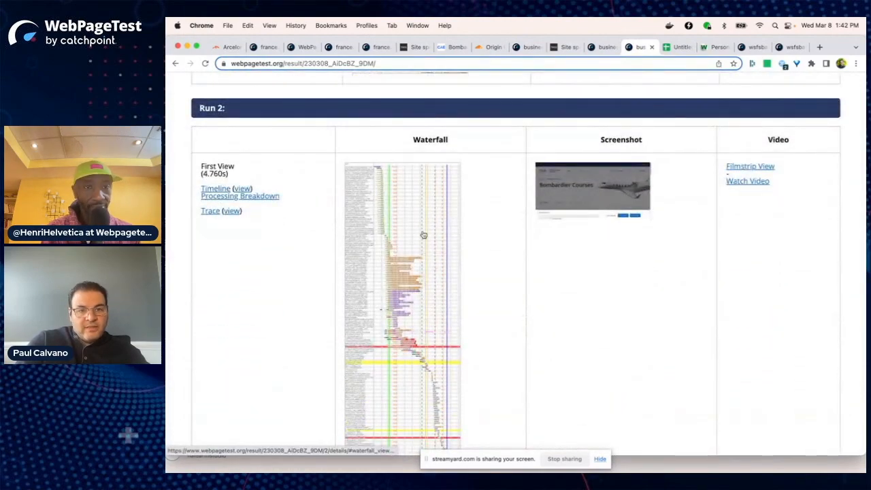
{"action": "scroll", "coordinate": [422, 234], "scroll_direction": "down", "scroll_amount": 10}
{"action": "scroll", "coordinate": [422, 234], "scroll_direction": "down", "scroll_amount": 10}
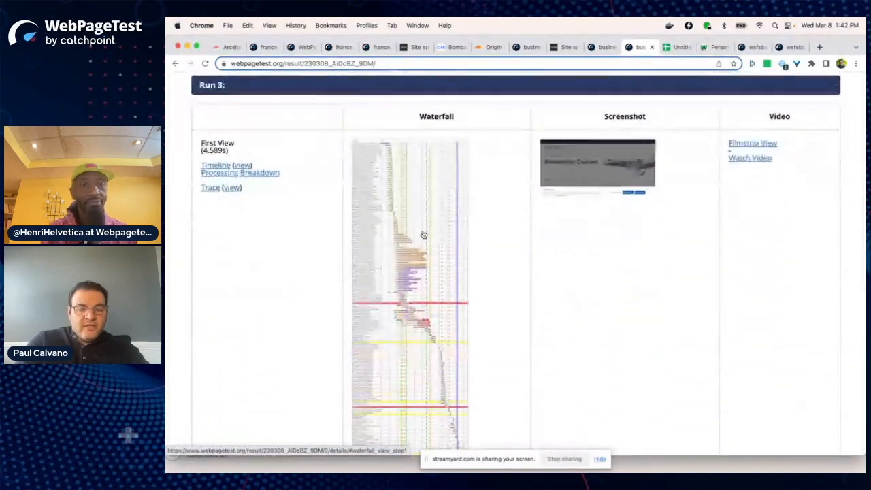
{"action": "scroll", "coordinate": [423, 234], "scroll_direction": "down", "scroll_amount": 3}
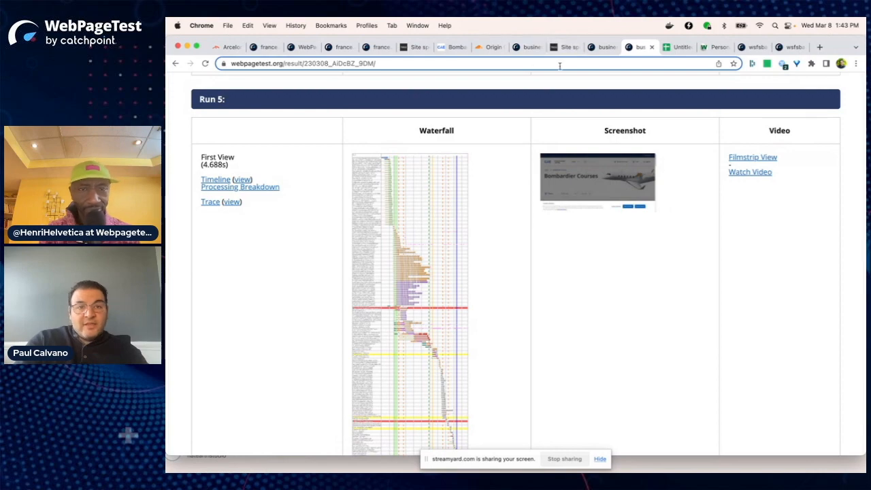
- Switch to the DevTools window, select the Bombardier Courses page and open its Bombardier-Courses HTML source
{"action": "left_click", "coordinate": [528, 48]}
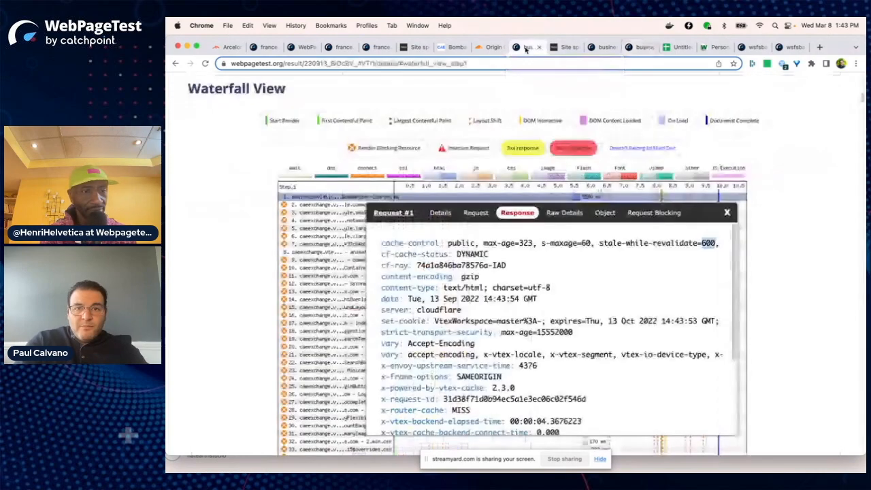
{"action": "left_click", "coordinate": [569, 49]}
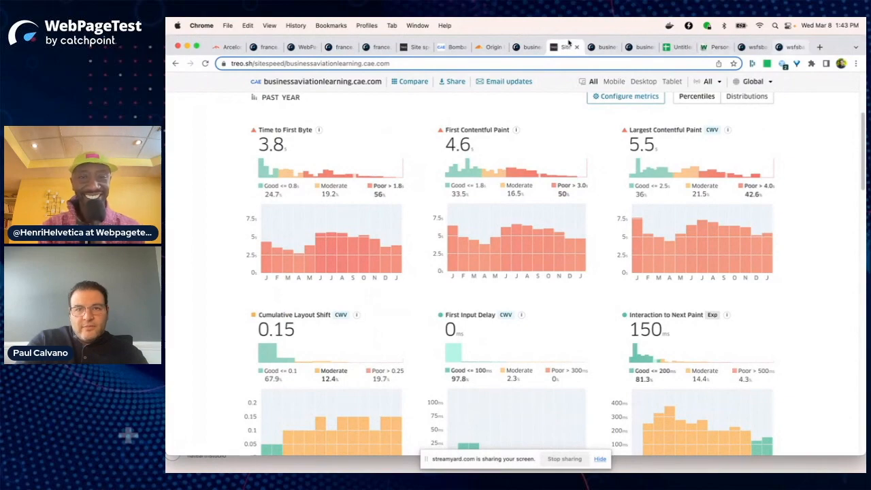
{"action": "key", "text": "ctrl+Right"}
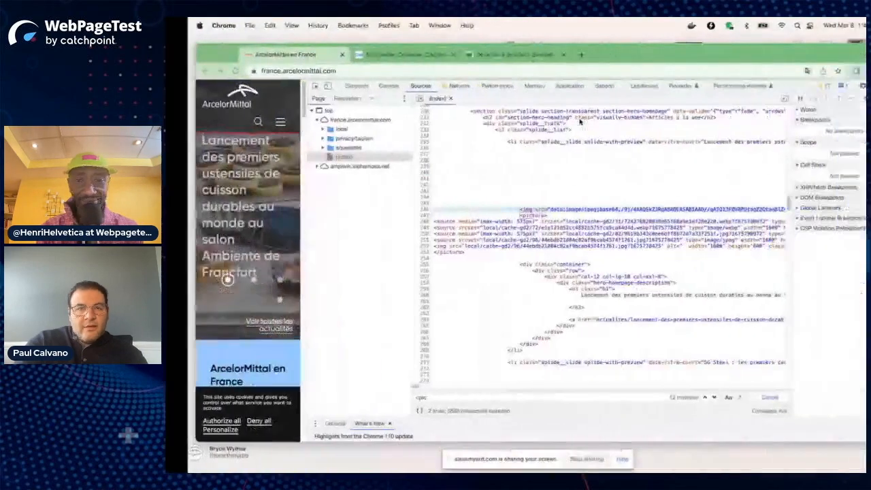
{"action": "left_click", "coordinate": [359, 56]}
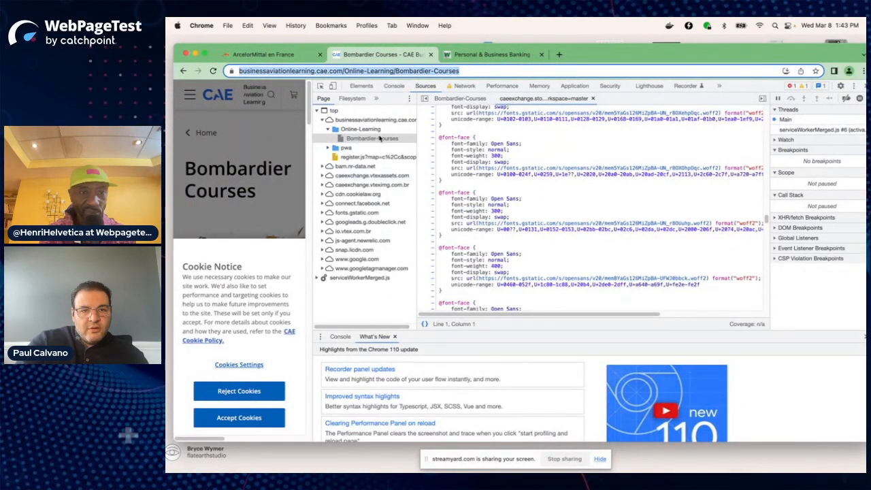
{"action": "left_click", "coordinate": [400, 138]}
- Examine the stylesheet links and the inline script and style blocks in the Bombardier-Courses HTML source
{"action": "scroll", "coordinate": [531, 199], "scroll_direction": "right", "scroll_amount": 5}
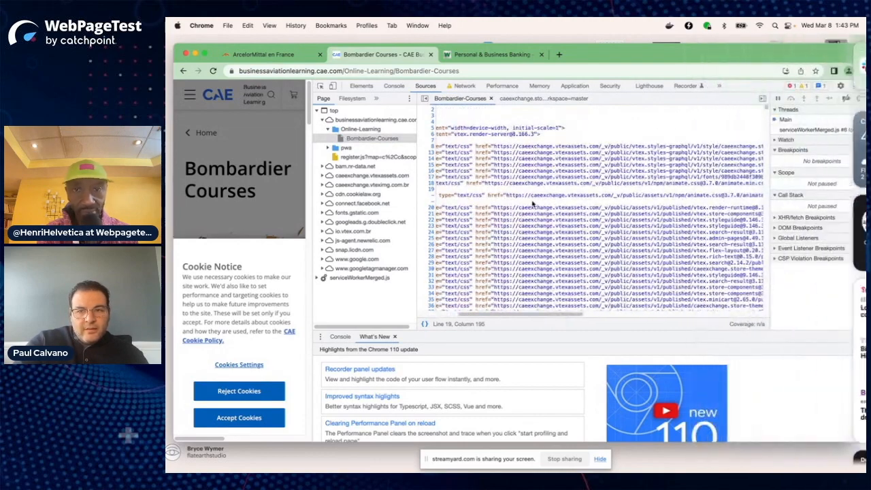
{"action": "scroll", "coordinate": [532, 199], "scroll_direction": "right", "scroll_amount": 10}
{"action": "scroll", "coordinate": [532, 199], "scroll_direction": "right", "scroll_amount": 10}
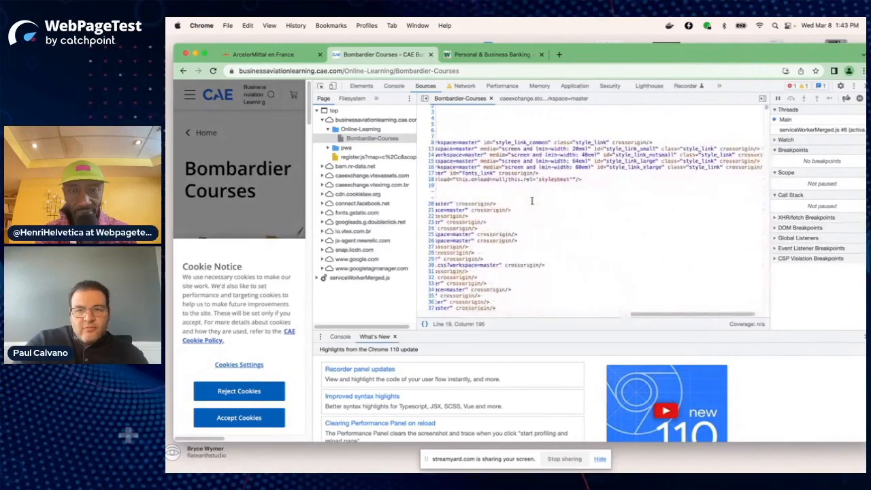
{"action": "scroll", "coordinate": [531, 200], "scroll_direction": "left", "scroll_amount": 20}
{"action": "scroll", "coordinate": [534, 199], "scroll_direction": "down", "scroll_amount": 8}
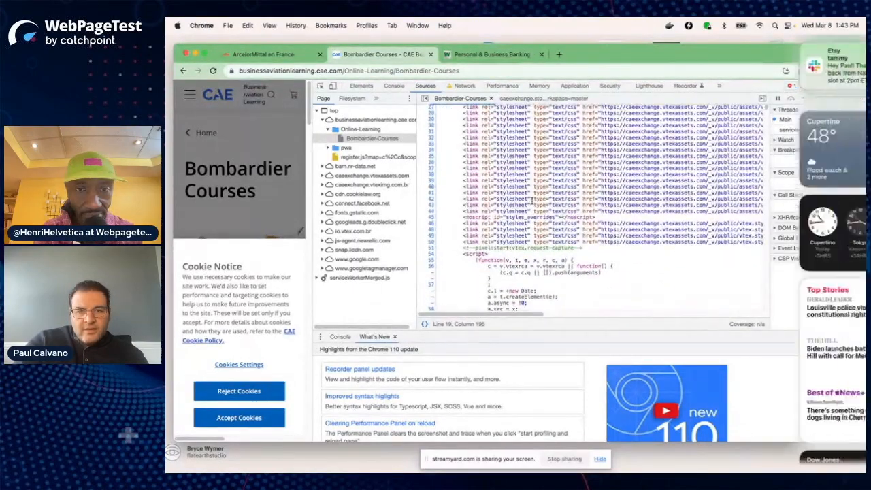
{"action": "scroll", "coordinate": [622, 182], "scroll_direction": "right", "scroll_amount": 15}
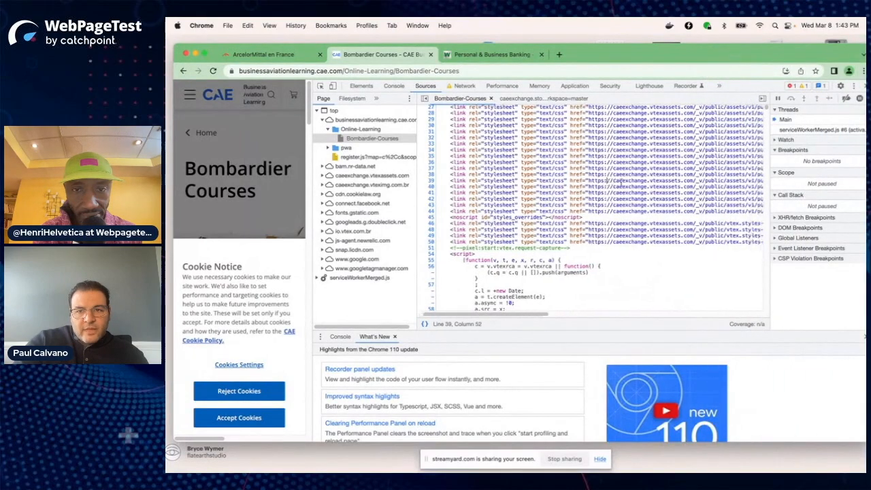
{"action": "scroll", "coordinate": [622, 181], "scroll_direction": "left", "scroll_amount": 5}
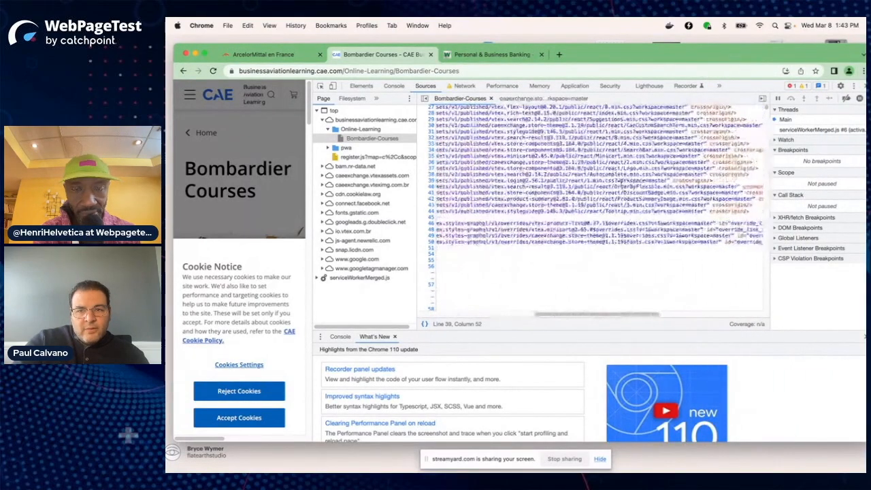
{"action": "scroll", "coordinate": [621, 182], "scroll_direction": "up", "scroll_amount": 9}
{"action": "scroll", "coordinate": [621, 182], "scroll_direction": "left", "scroll_amount": 8}
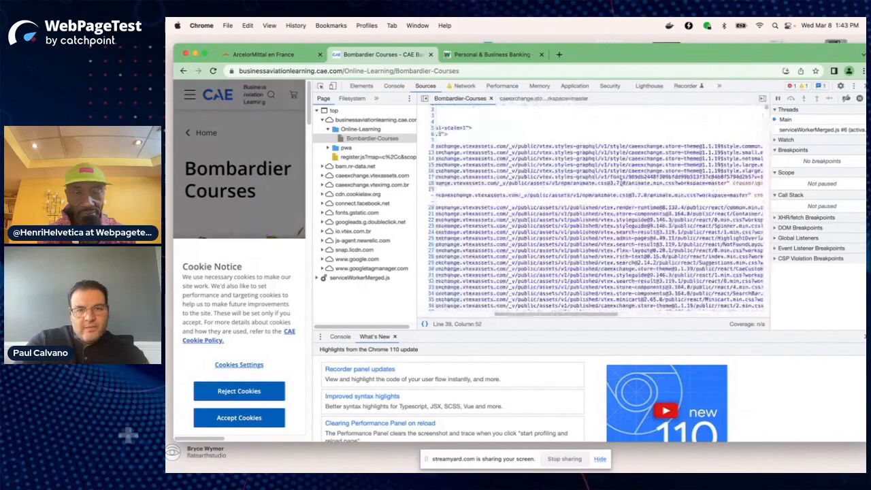
{"action": "scroll", "coordinate": [569, 196], "scroll_direction": "down", "scroll_amount": 12}
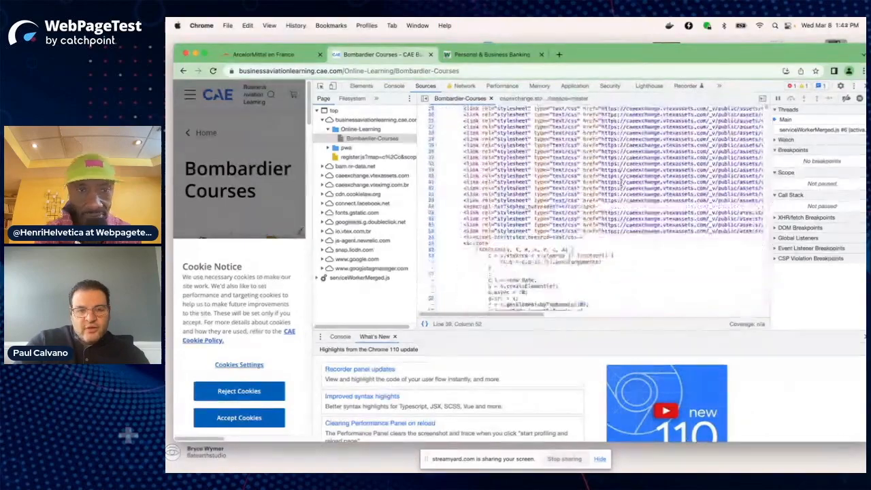
{"action": "left_click_drag", "start_coordinate": [566, 195], "coordinate": [570, 196]}
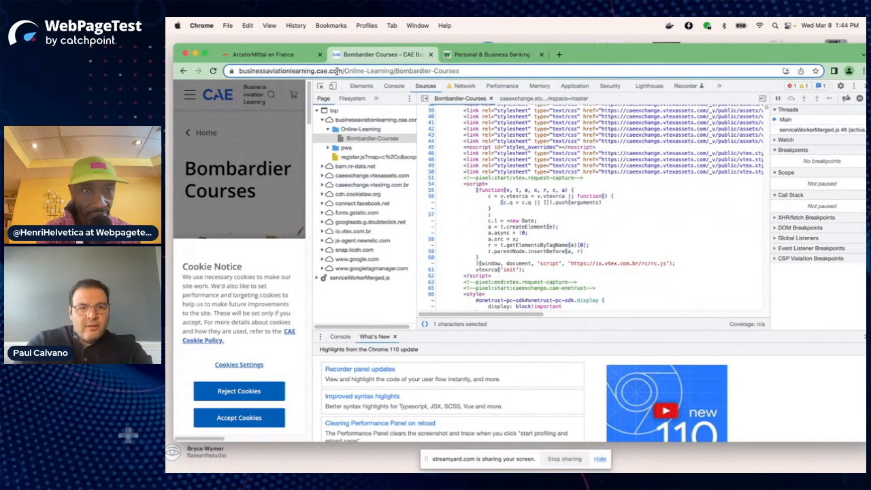
- Switch to the DebugBear HTML Size Analyzer and try to load the businessaviationlearning.cae.com Bombardier-Courses page by its URL
{"action": "key", "text": "ctrl+Left"}
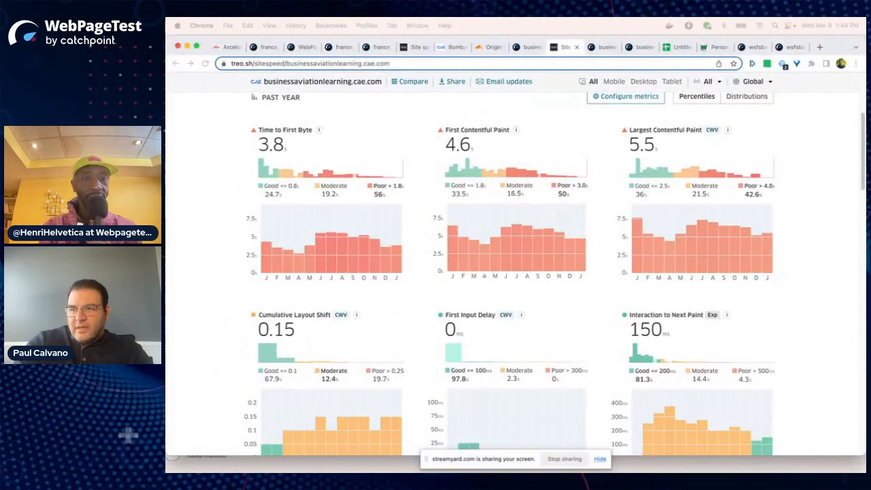
{"action": "key", "text": "ctrl+Left"}
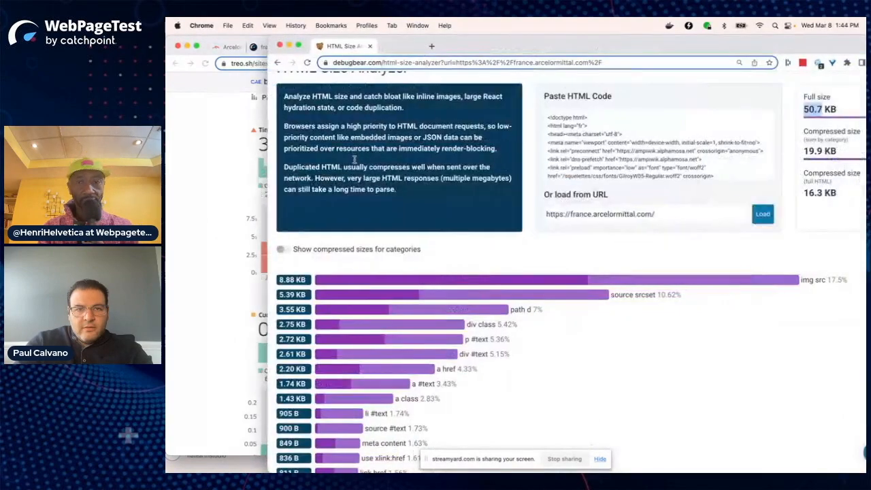
{"action": "double_click", "coordinate": [502, 215]}
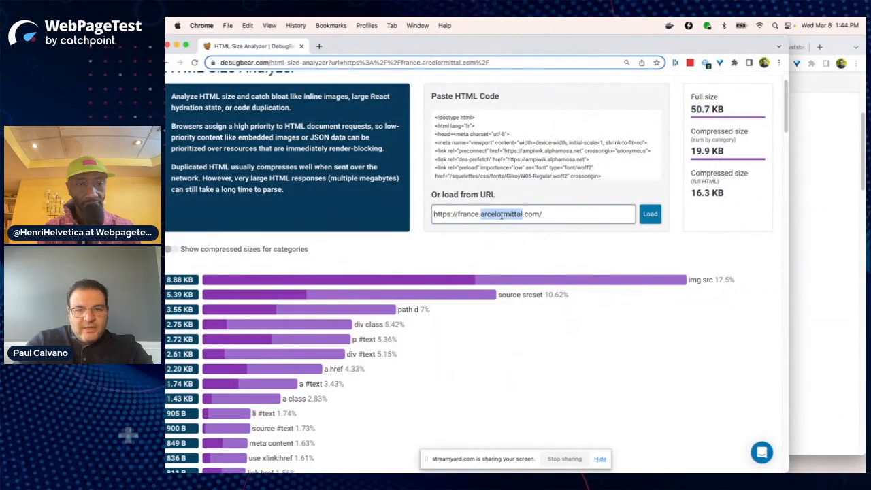
{"action": "key", "text": "super+a"}
{"action": "key", "text": "super+v"}
{"action": "left_click", "coordinate": [655, 213]}
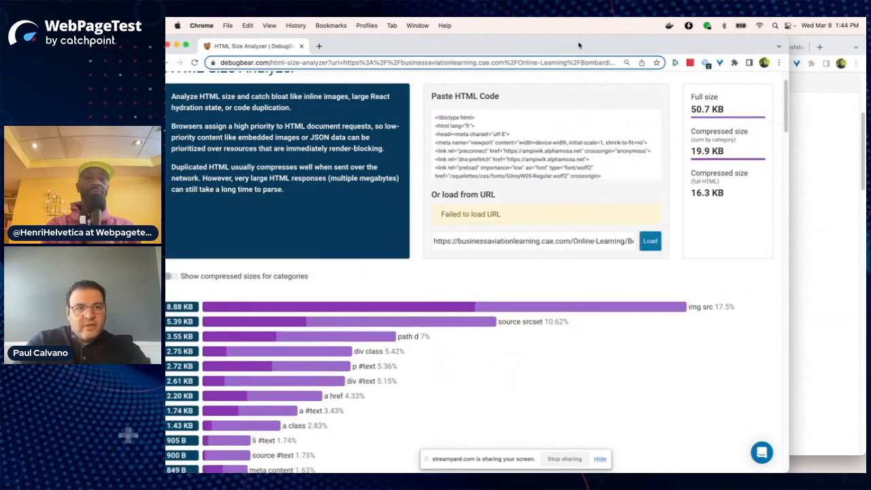
- Copy the entire Bombardier-Courses HTML source from DevTools and paste it over the existing code in the HTML Size Analyzer
{"action": "key", "text": "super+grave"}
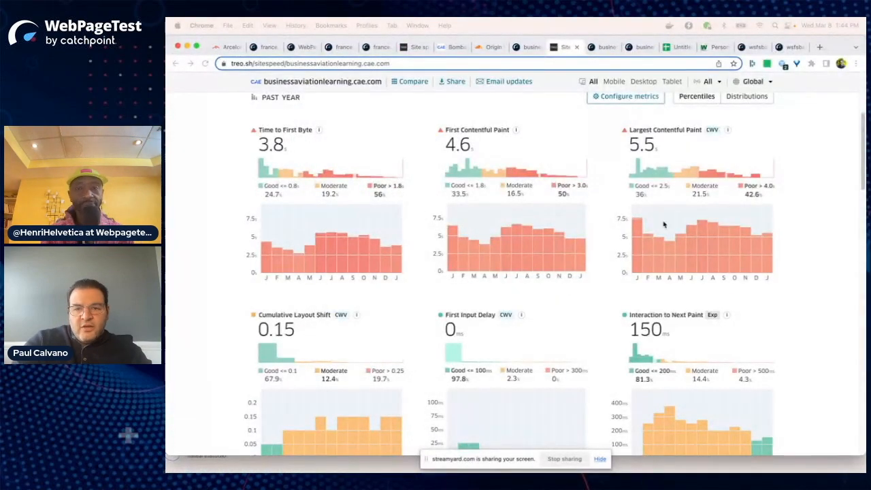
{"action": "key", "text": "super+grave"}
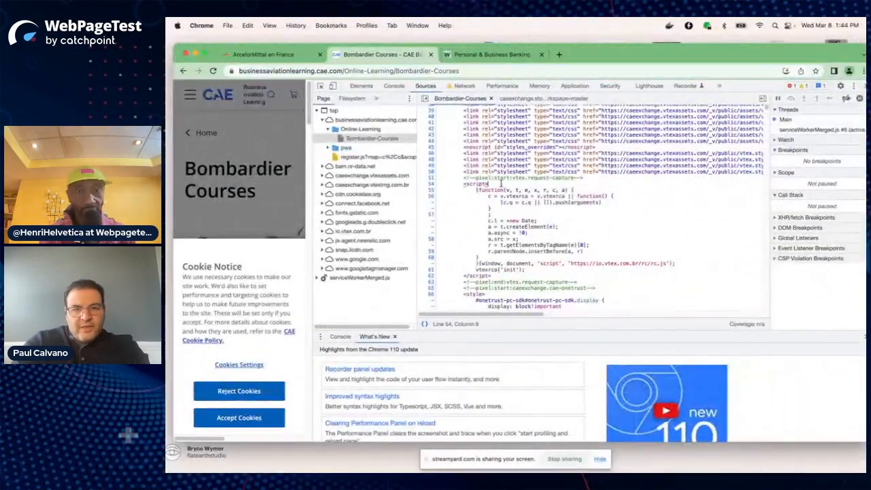
{"action": "key", "text": "super+a"}
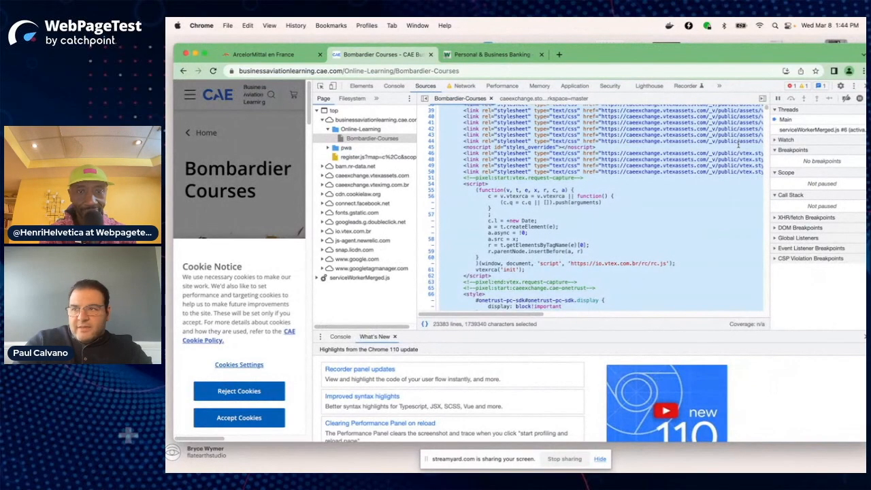
{"action": "key", "text": "super+grave"}
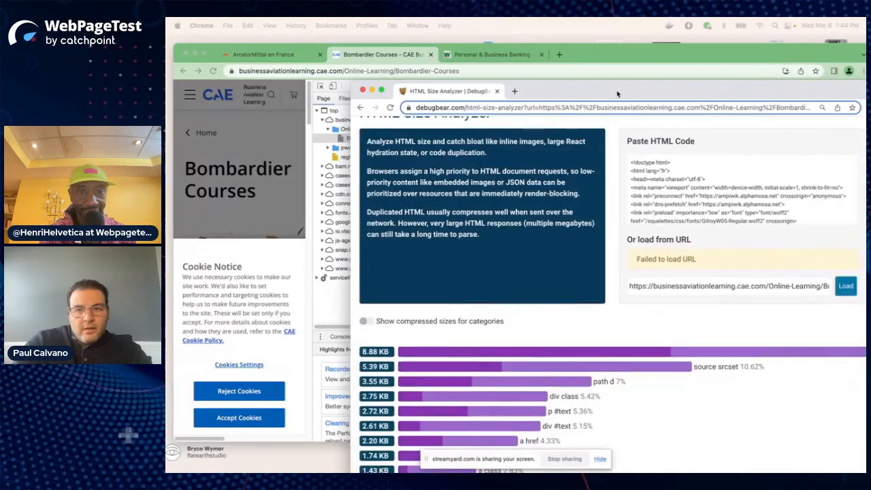
{"action": "key", "text": "super+a"}
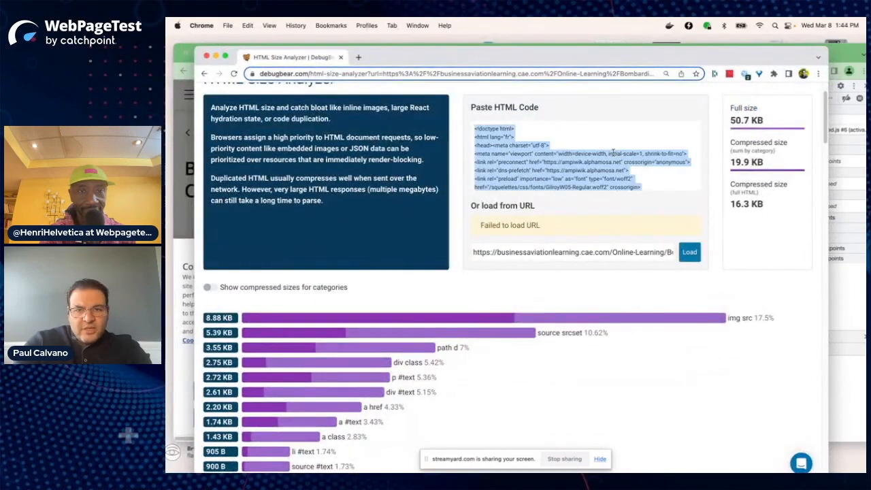
{"action": "key", "text": "super+v"}
{"action": "key", "text": "super+v"}
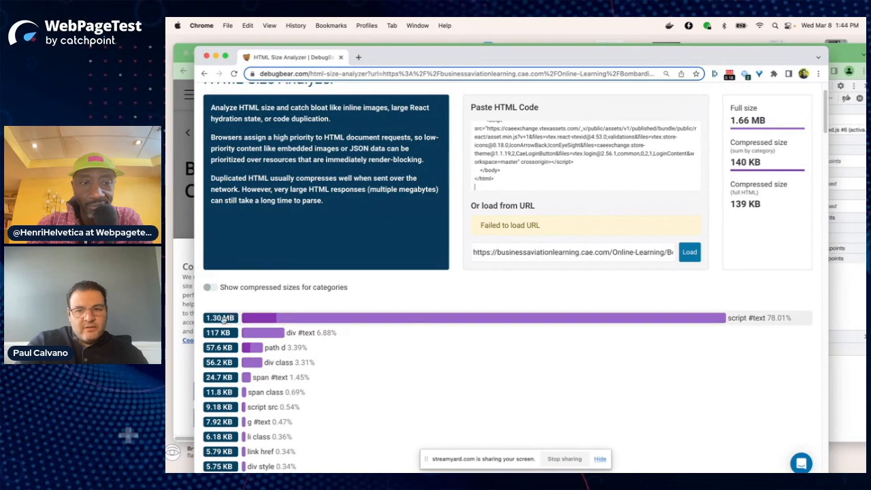
- Expand the script #text category in the size breakdown and inspect its largest script items
{"action": "left_click", "coordinate": [269, 317]}
{"action": "scroll", "coordinate": [320, 379], "scroll_direction": "down", "scroll_amount": 3}
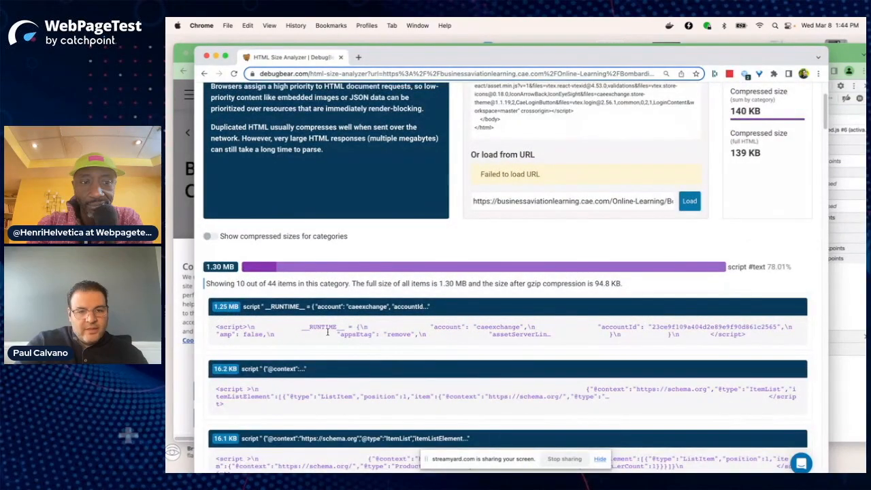
- Inspect the code excerpt of the __RUNTIME__ script item alongside the overall HTML size figures in the HTML Size Analyzer
{"action": "double_click", "coordinate": [326, 328]}
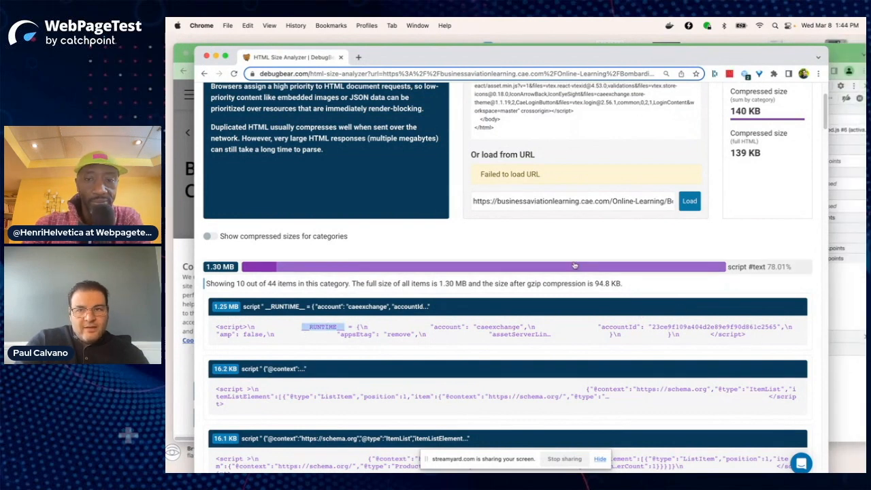
{"action": "scroll", "coordinate": [740, 129], "scroll_direction": "up", "scroll_amount": 2}
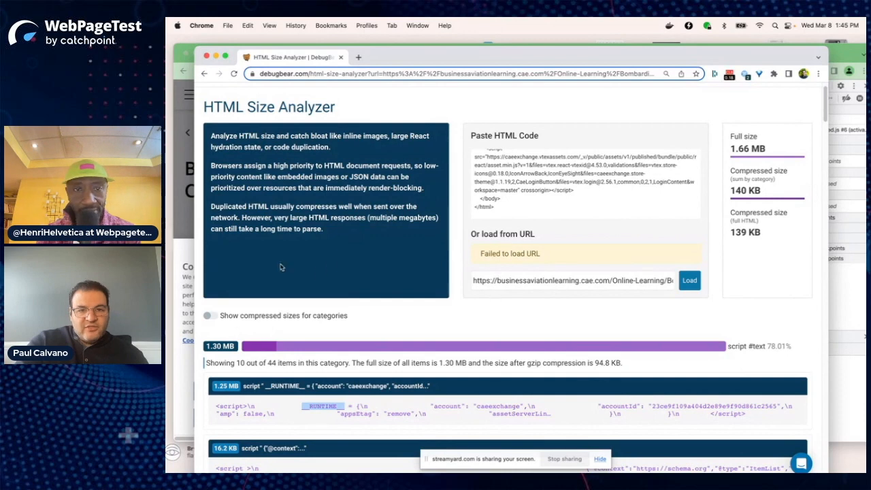
{"action": "double_click", "coordinate": [402, 407]}
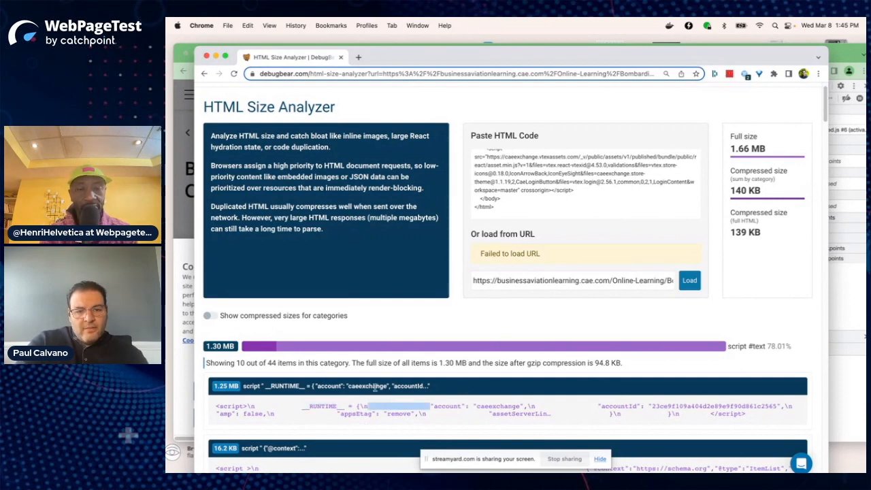
{"action": "triple_click", "coordinate": [323, 404]}
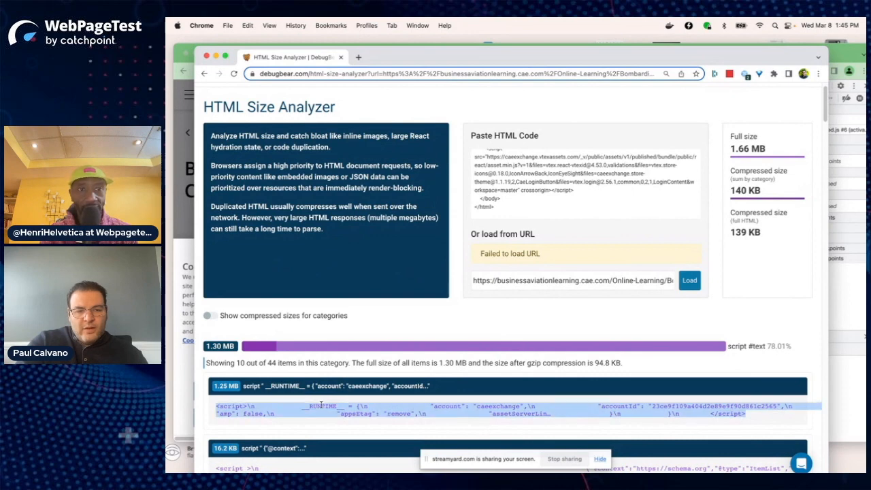
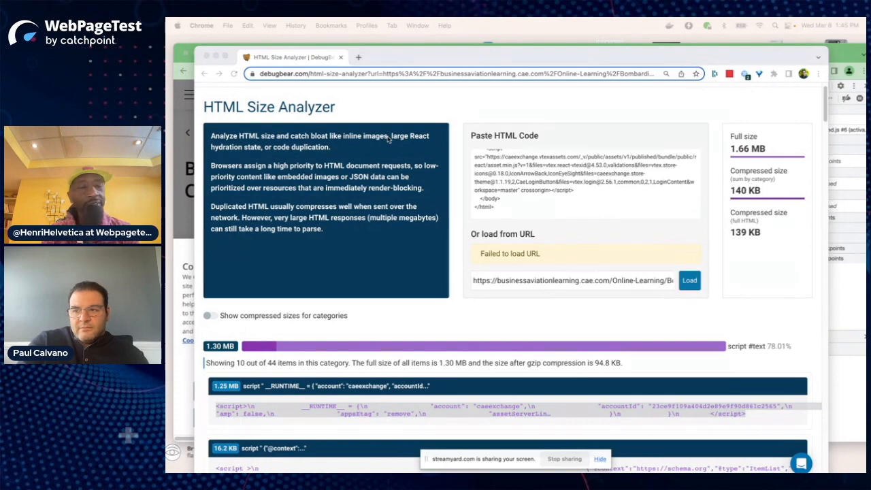
- Leave the HTML Size Analyzer and review the past-year metrics for businessaviationlearning.cae.com in Treo Site Speed
{"action": "left_click_drag", "start_coordinate": [308, 59], "coordinate": [745, 150]}
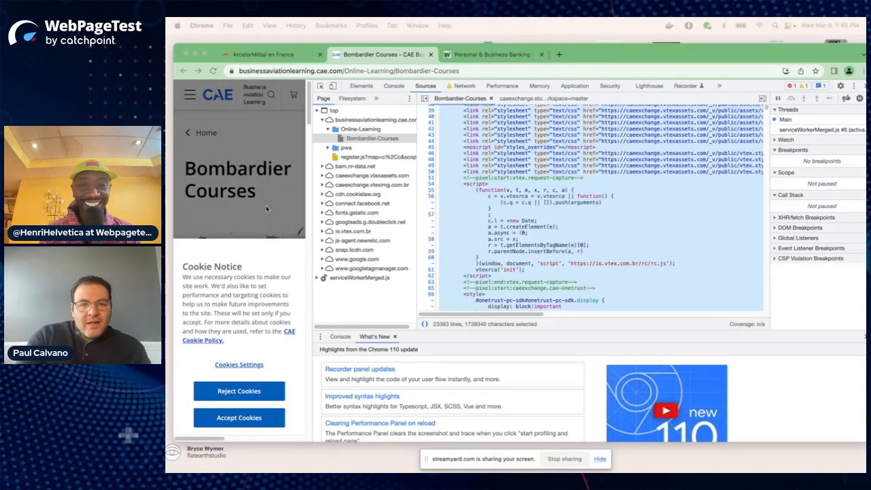
{"action": "key", "text": "ctrl+Left"}
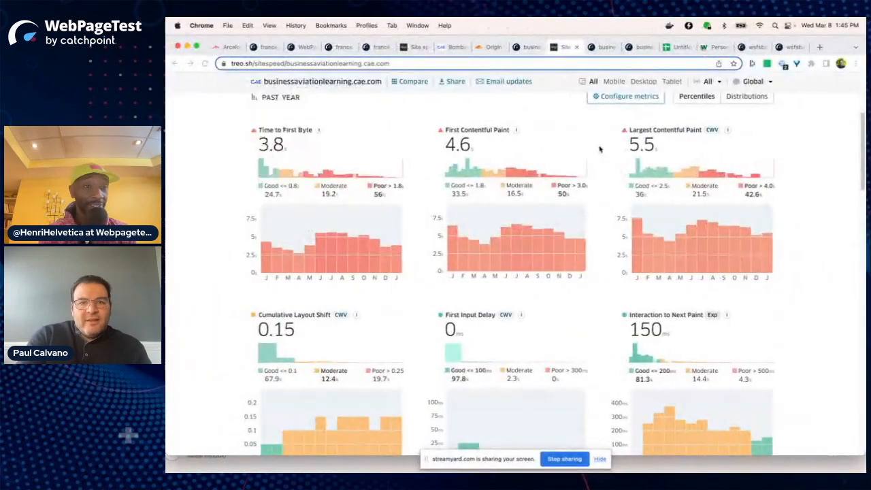
{"action": "scroll", "coordinate": [567, 247], "scroll_direction": "up", "scroll_amount": 5}
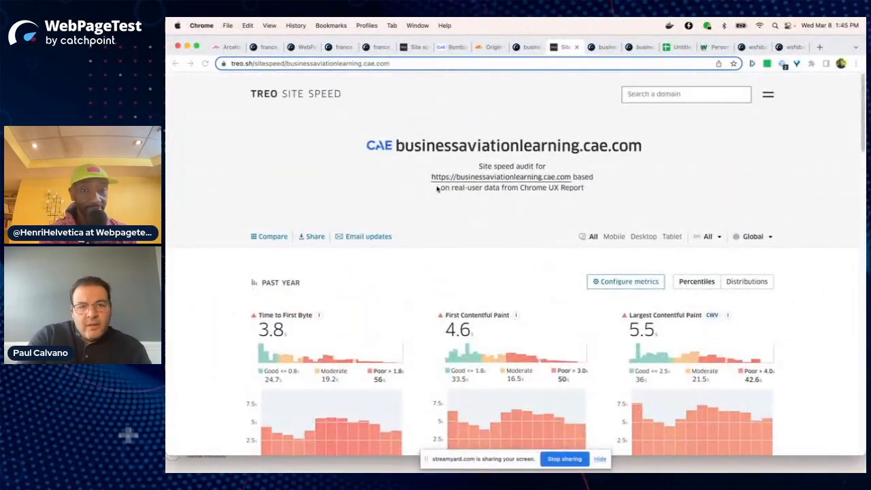
{"action": "scroll", "coordinate": [417, 358], "scroll_direction": "down", "scroll_amount": 3}
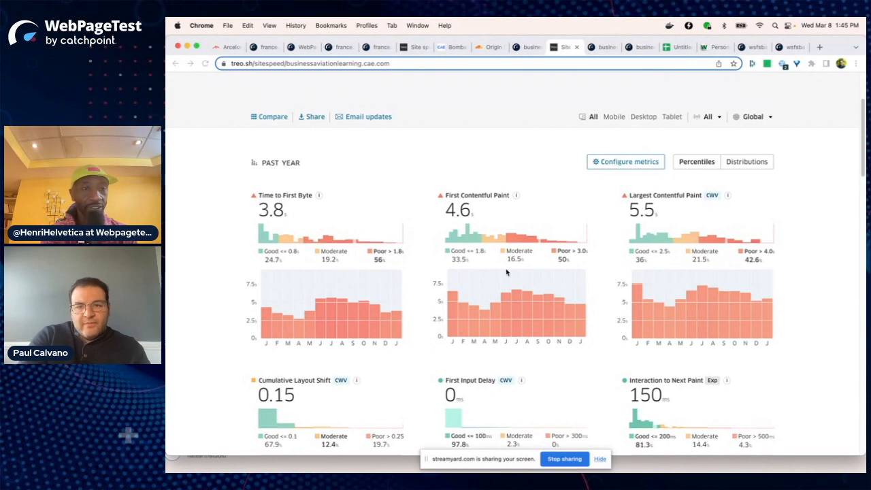
- In the WebPageTest run 220913_BiDcBV_AVT, check request 1's downloaded and uncompressed sizes and its response headers
{"action": "left_click", "coordinate": [600, 47]}
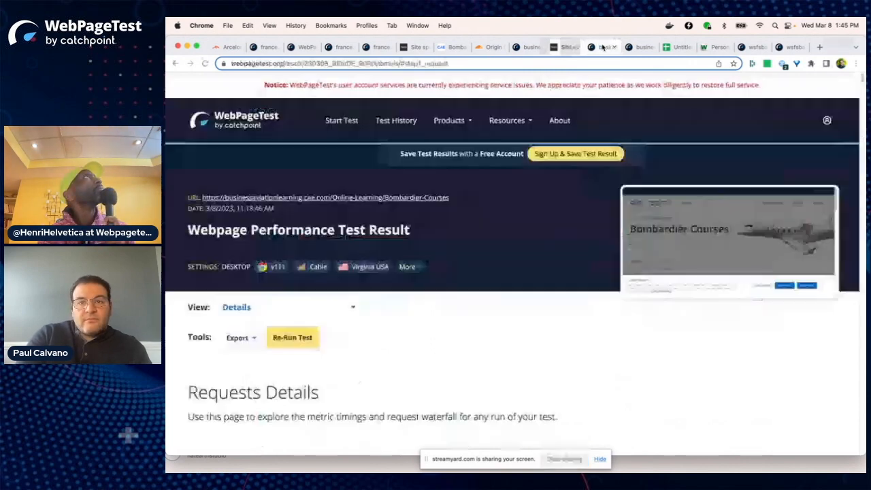
{"action": "left_click", "coordinate": [525, 47]}
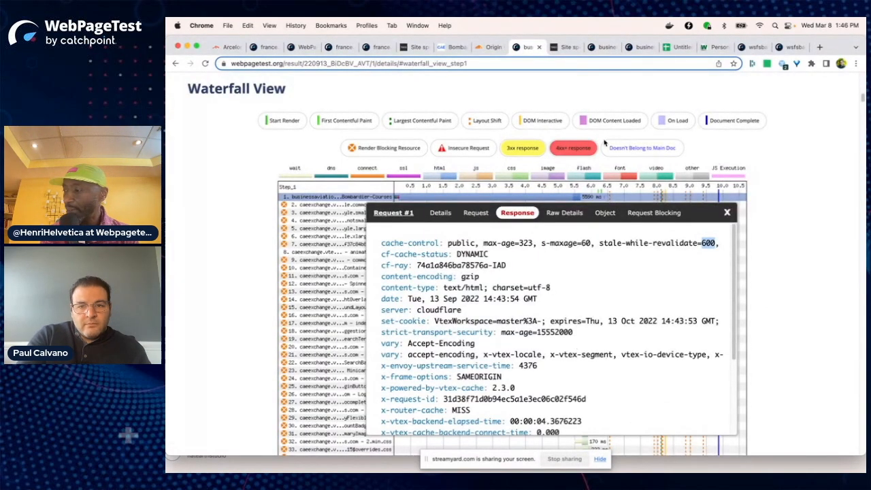
{"action": "left_click", "coordinate": [728, 213]}
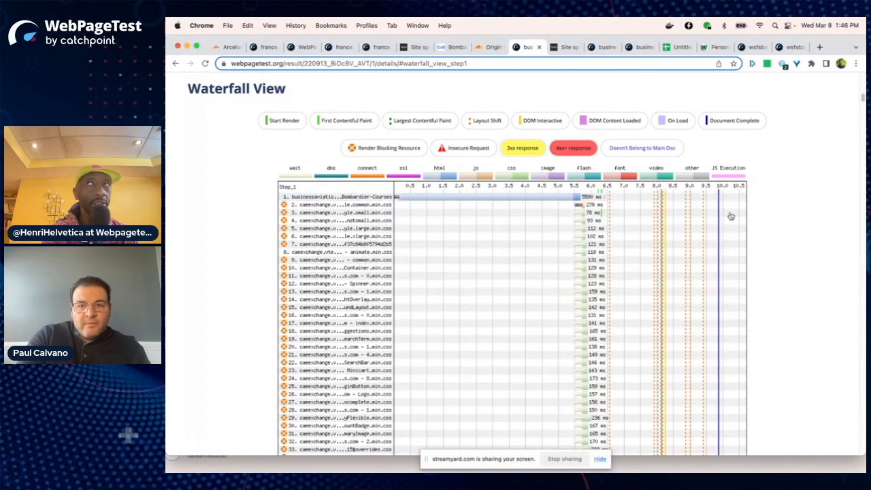
{"action": "left_click", "coordinate": [441, 203]}
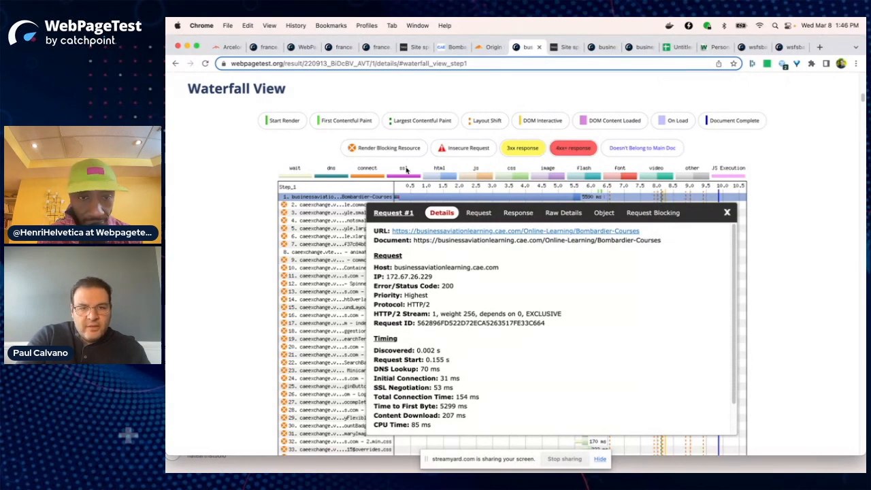
{"action": "scroll", "coordinate": [434, 358], "scroll_direction": "down", "scroll_amount": 3}
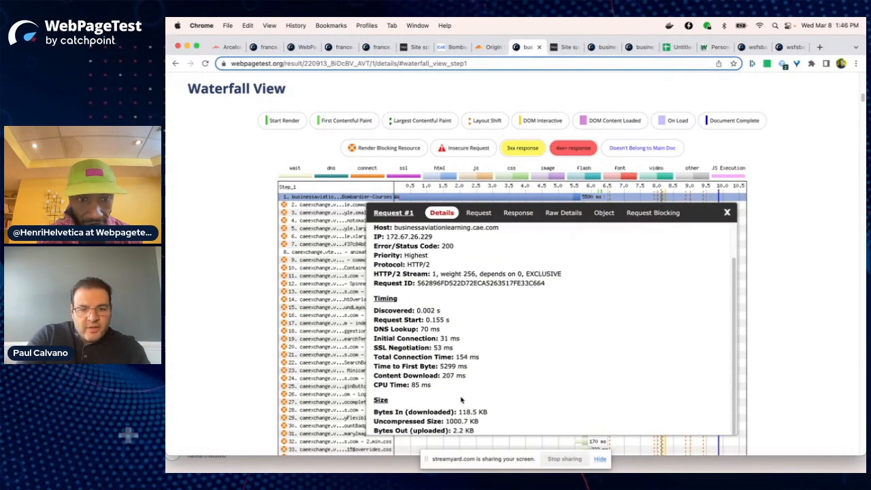
{"action": "double_click", "coordinate": [455, 421]}
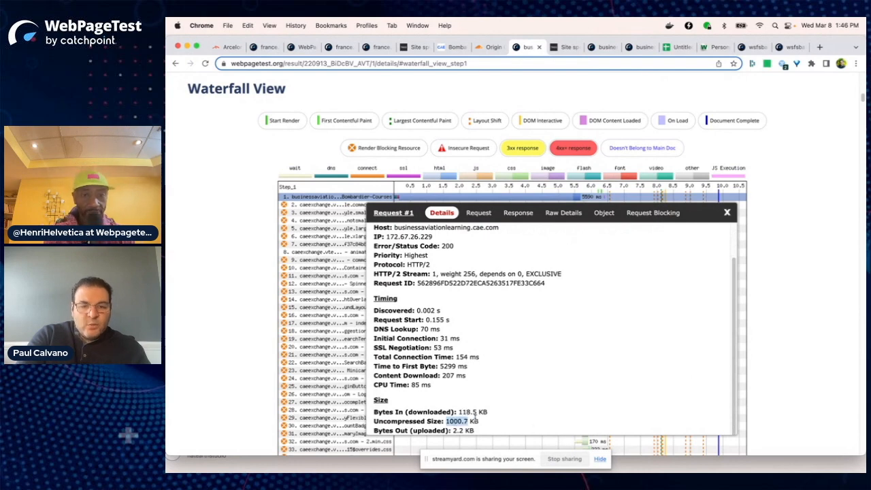
{"action": "double_click", "coordinate": [467, 411]}
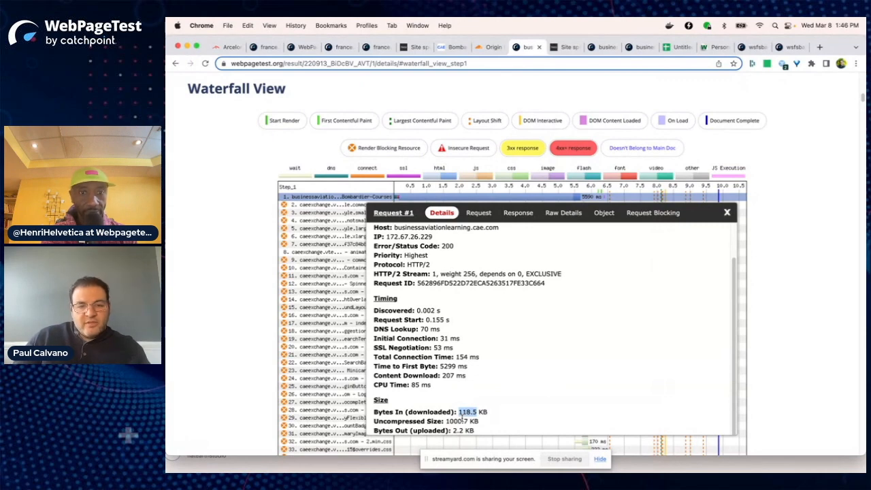
{"action": "left_click", "coordinate": [517, 265]}
{"action": "left_click", "coordinate": [520, 214]}
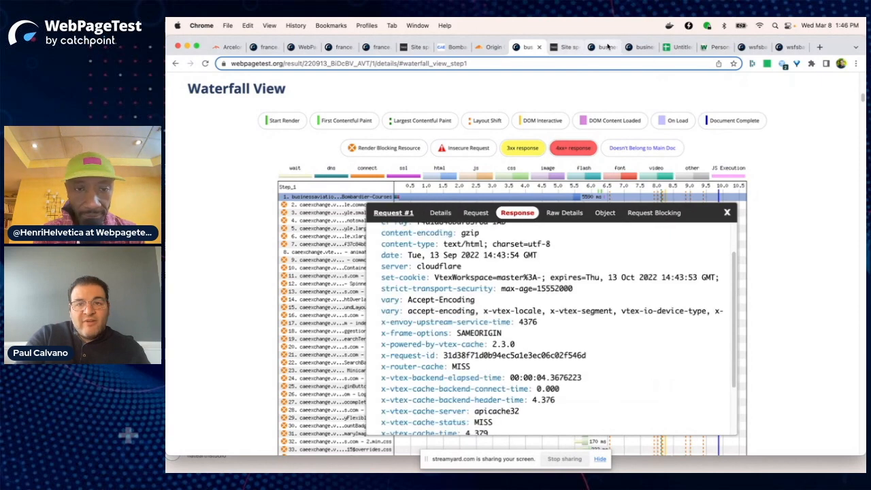
- Switch to WebPageTest result 230308_AiDcBZ_9DM, compare its individual runs and open the waterfall of Run 2
{"action": "left_click", "coordinate": [641, 47]}
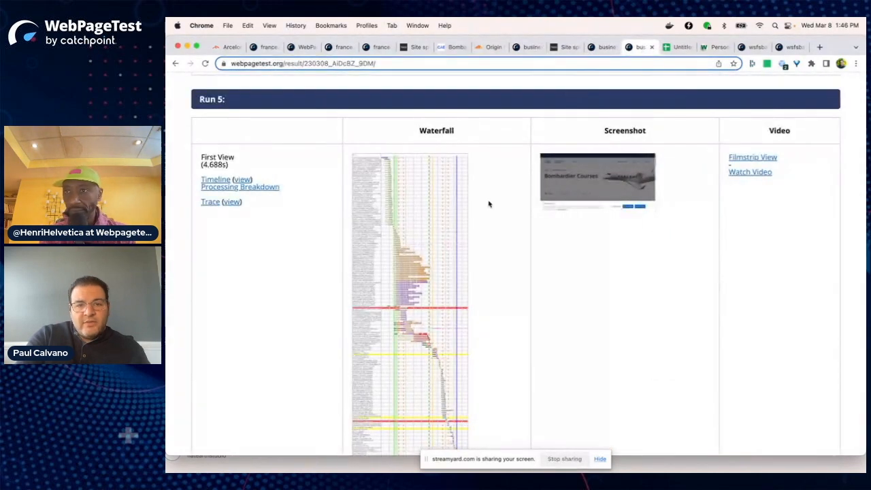
{"action": "scroll", "coordinate": [411, 337], "scroll_direction": "down", "scroll_amount": 3}
{"action": "scroll", "coordinate": [411, 337], "scroll_direction": "up", "scroll_amount": 15}
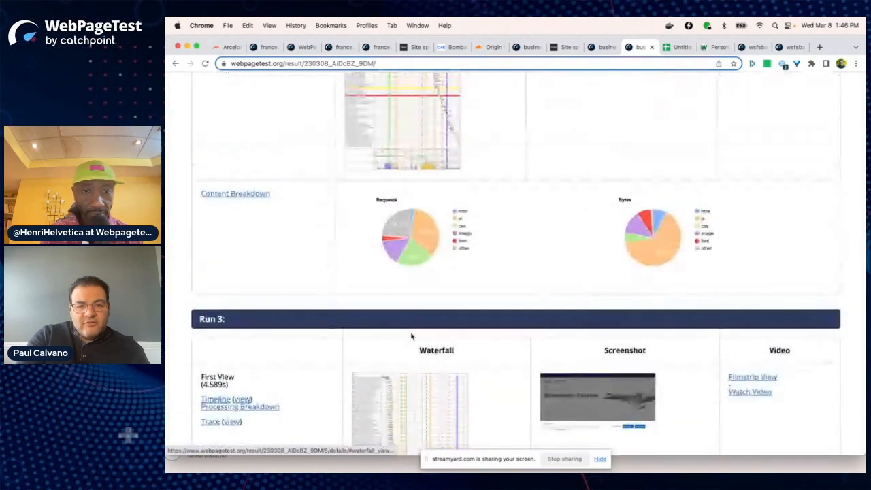
{"action": "scroll", "coordinate": [412, 337], "scroll_direction": "up", "scroll_amount": 5}
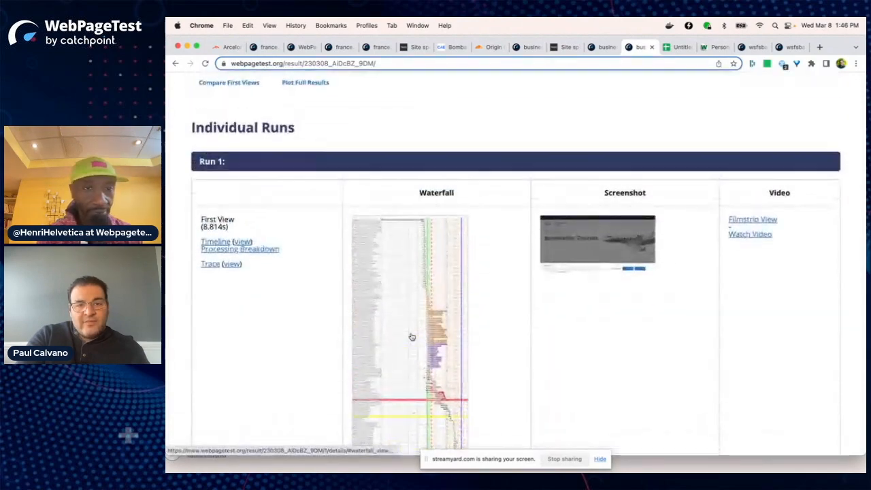
{"action": "scroll", "coordinate": [412, 337], "scroll_direction": "down", "scroll_amount": 10}
{"action": "scroll", "coordinate": [411, 337], "scroll_direction": "up", "scroll_amount": 2}
{"action": "scroll", "coordinate": [411, 337], "scroll_direction": "up", "scroll_amount": 2}
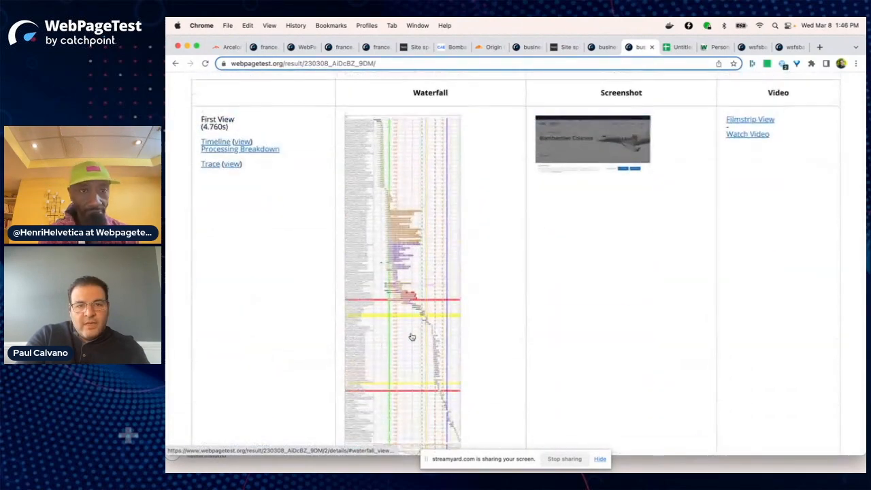
{"action": "left_click", "coordinate": [423, 171]}
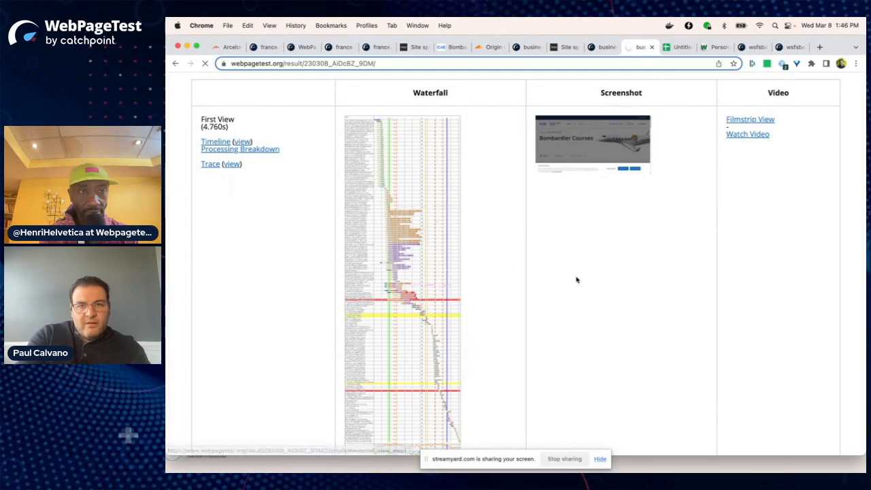
- Examine the CSS, JavaScript and image request timings in the Run 2 waterfall
{"action": "scroll", "coordinate": [579, 303], "scroll_direction": "down", "scroll_amount": 10}
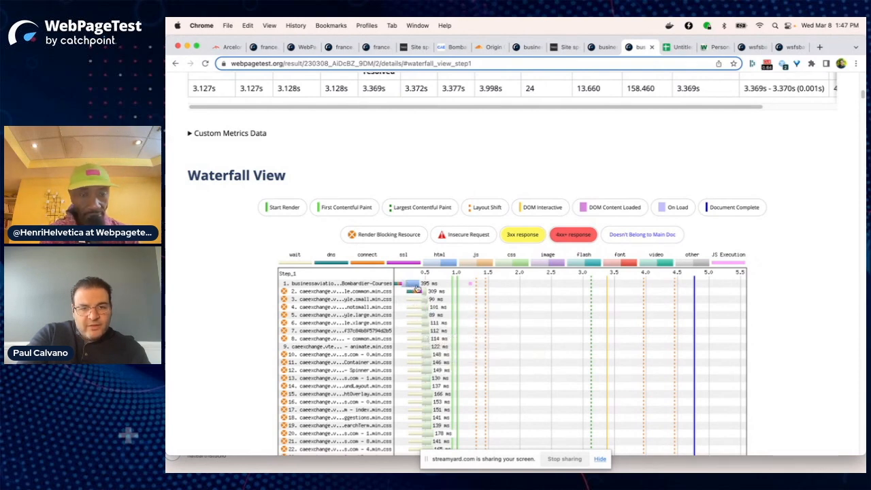
{"action": "scroll", "coordinate": [424, 361], "scroll_direction": "down", "scroll_amount": 5}
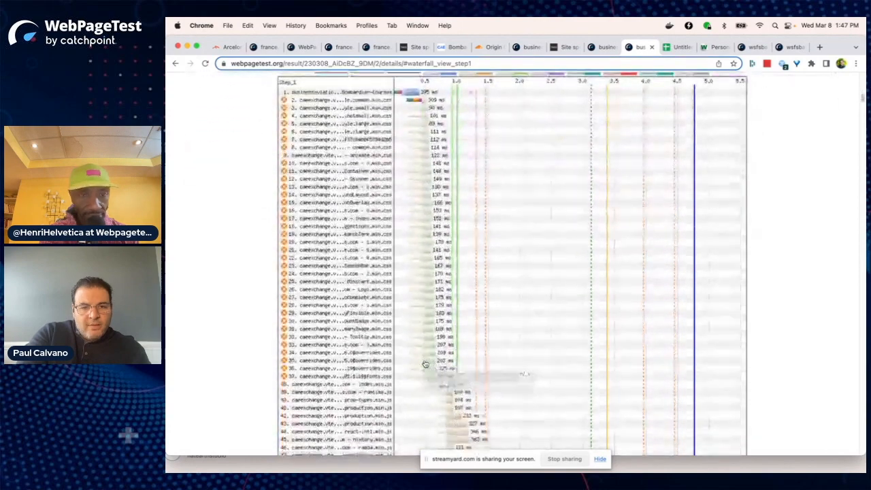
{"action": "scroll", "coordinate": [424, 365], "scroll_direction": "down", "scroll_amount": 5}
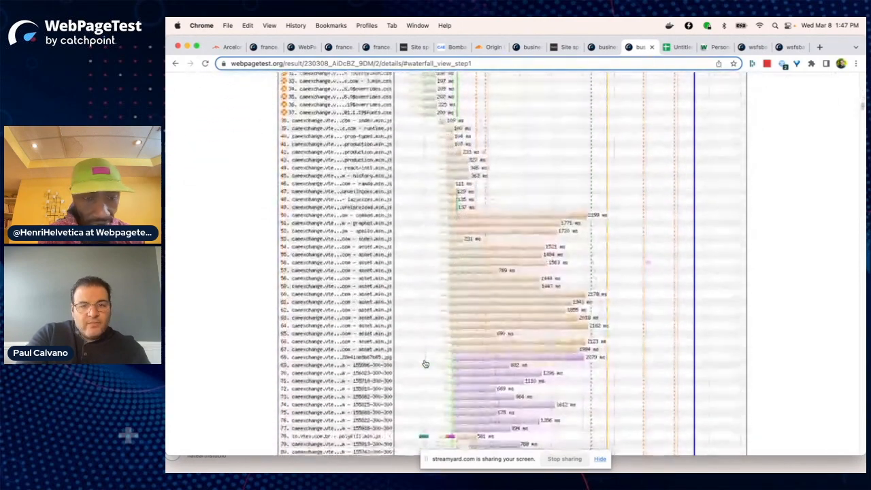
{"action": "scroll", "coordinate": [441, 289], "scroll_direction": "down", "scroll_amount": 2}
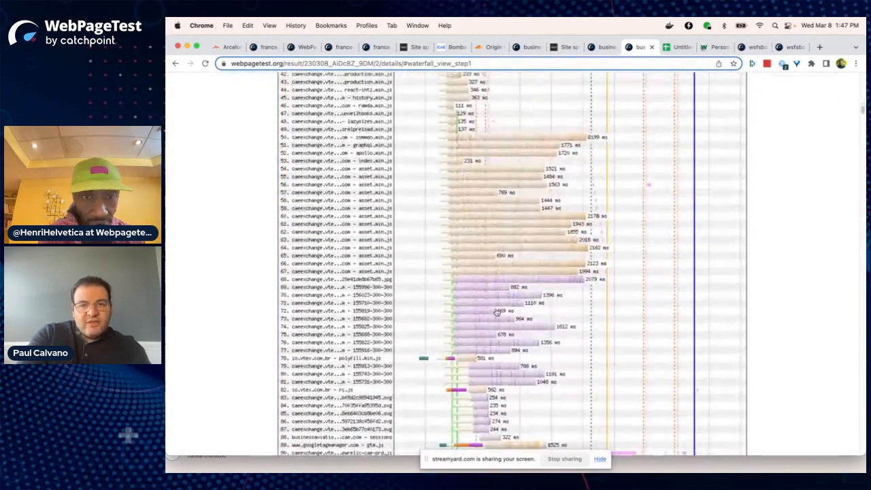
{"action": "scroll", "coordinate": [594, 280], "scroll_direction": "up", "scroll_amount": 1}
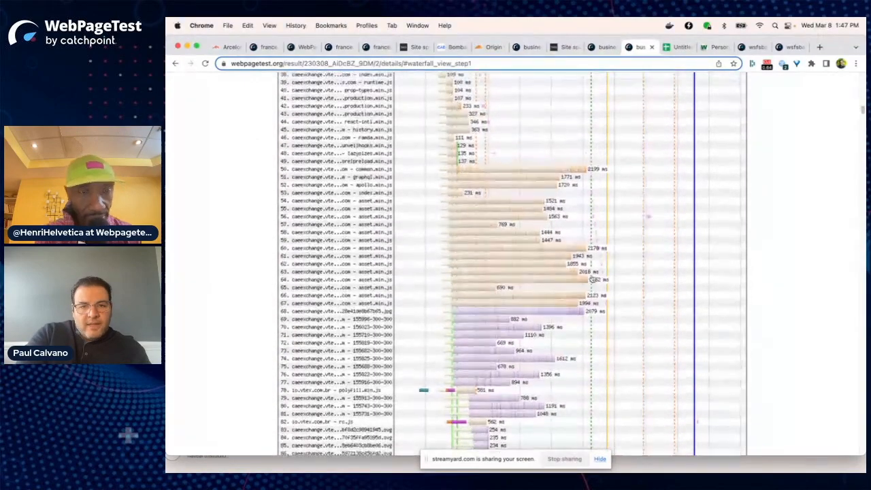
{"action": "scroll", "coordinate": [593, 279], "scroll_direction": "up", "scroll_amount": 1}
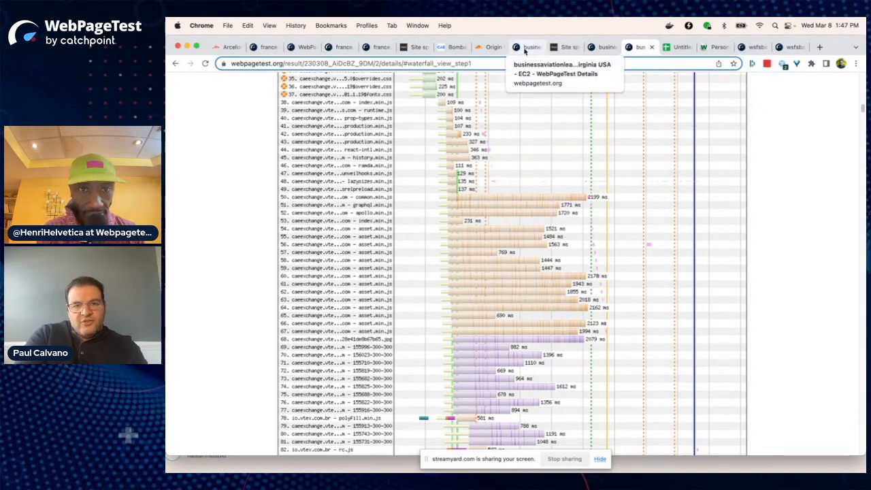
- Return to the 220913_BiDcBV_AVT waterfall, close the request details and examine its JavaScript and image requests for comparison
{"action": "left_click", "coordinate": [524, 49]}
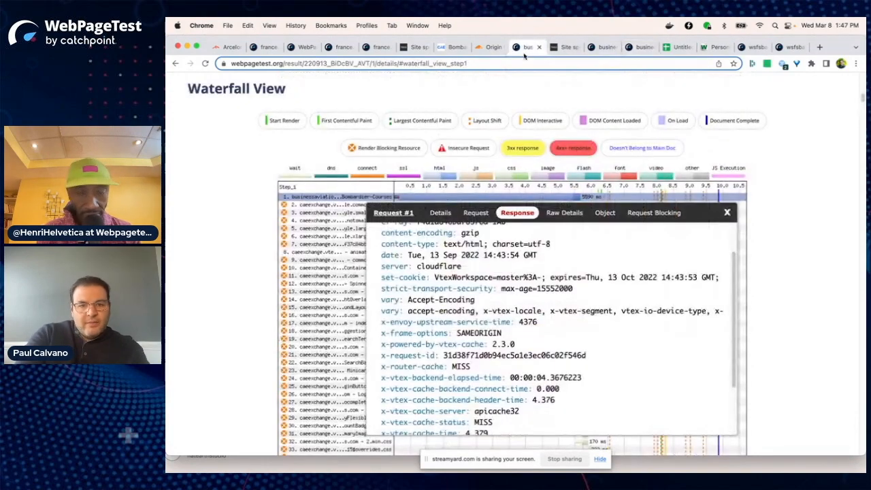
{"action": "left_click", "coordinate": [726, 213]}
{"action": "scroll", "coordinate": [695, 347], "scroll_direction": "down", "scroll_amount": 10}
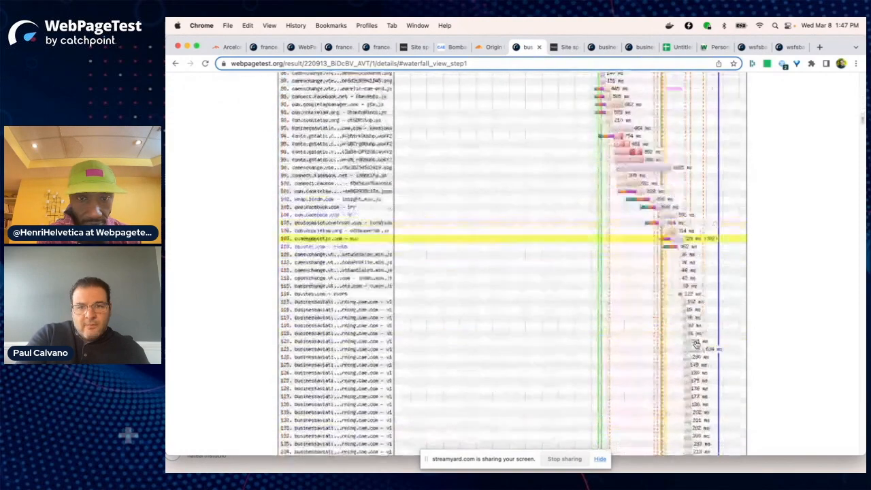
{"action": "scroll", "coordinate": [696, 351], "scroll_direction": "up", "scroll_amount": 3}
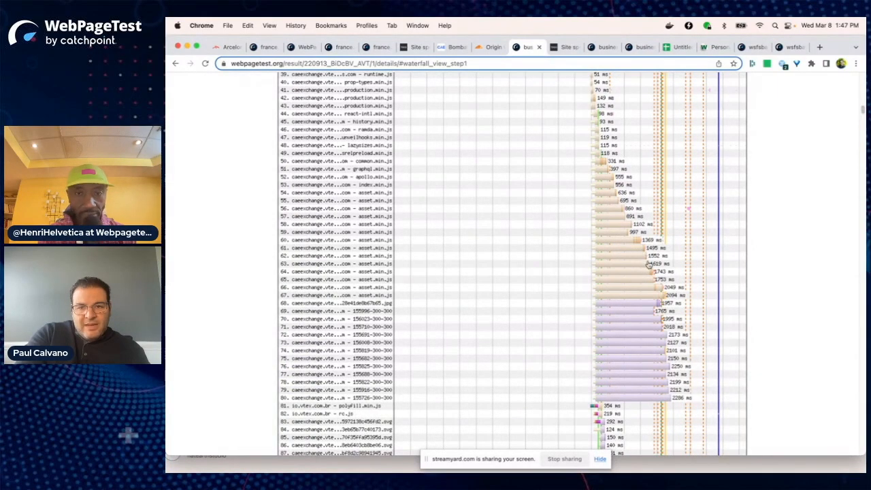
- Back in the 230308_AiDcBZ_9DM waterfall, inspect the response headers of request 50, common.min.js, then close its details
{"action": "left_click", "coordinate": [640, 47]}
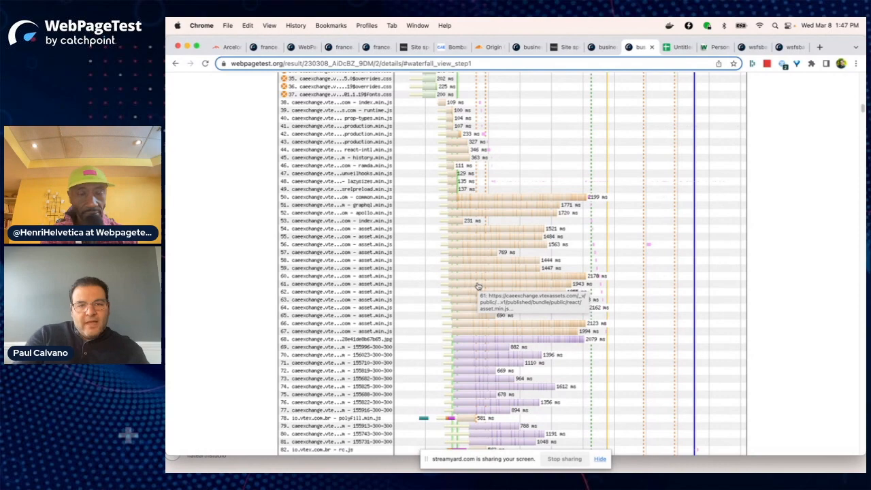
{"action": "left_click", "coordinate": [480, 198]}
{"action": "left_click", "coordinate": [522, 213]}
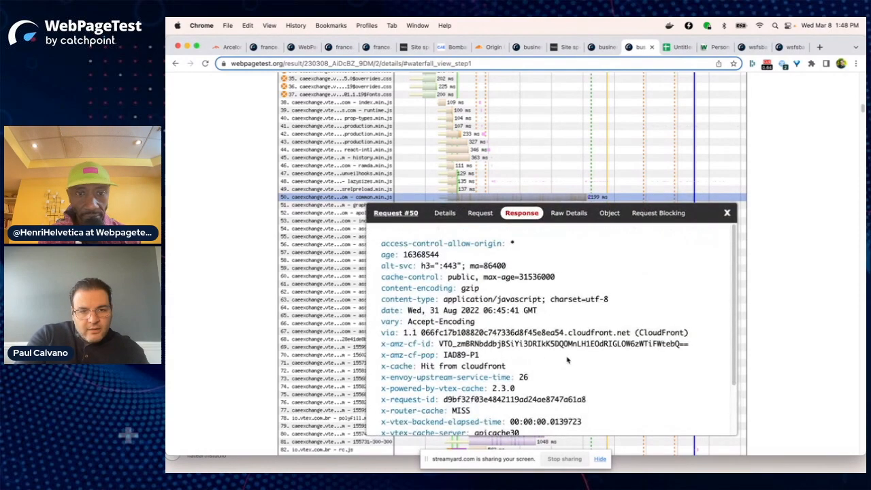
{"action": "scroll", "coordinate": [452, 309], "scroll_direction": "down", "scroll_amount": 3}
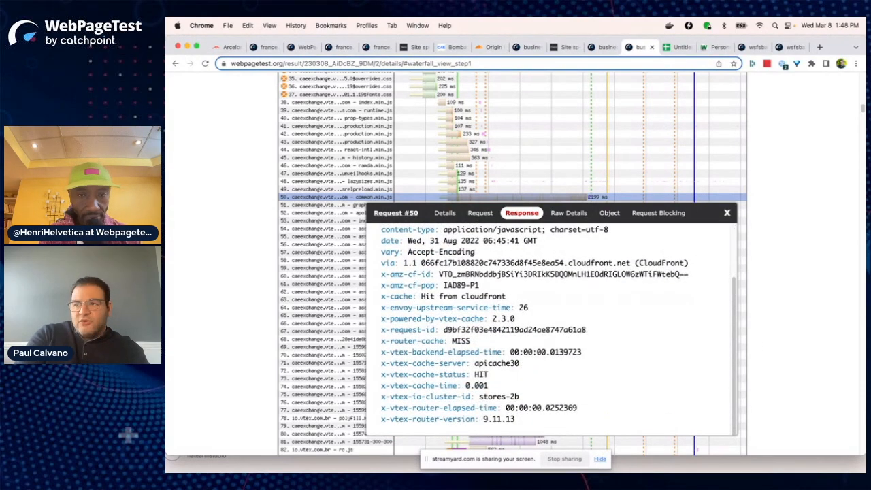
{"action": "left_click", "coordinate": [727, 213]}
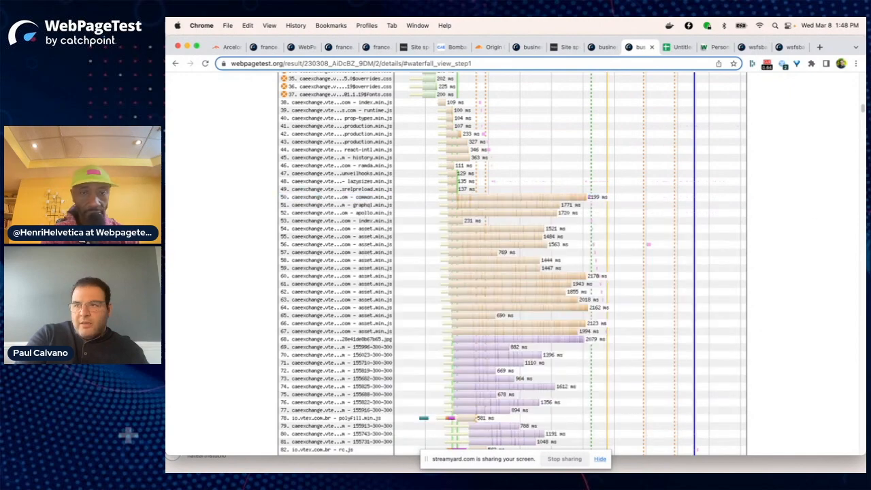
- Switch to the http2-prioritization-issues GitHub repository and examine the README's Cloudflare, CloudFront and Netlify reprioritization waterfalls
{"action": "key", "text": "super+grave"}
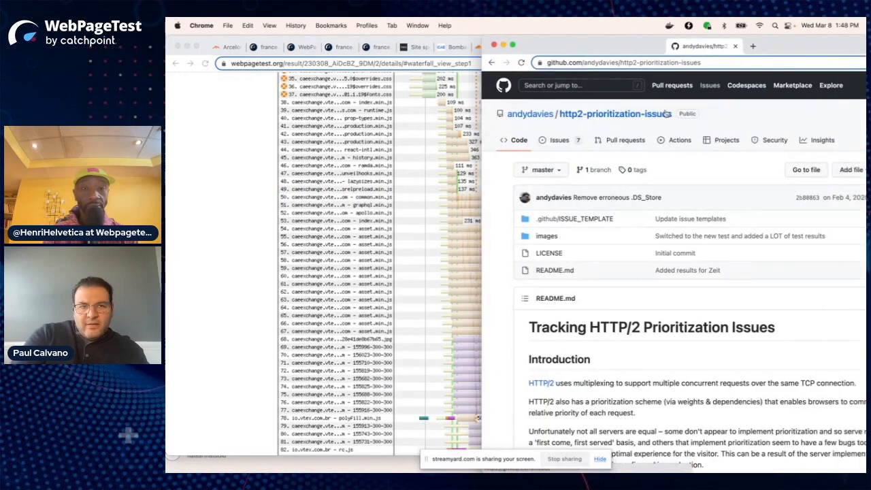
{"action": "scroll", "coordinate": [419, 389], "scroll_direction": "down", "scroll_amount": 5}
{"action": "scroll", "coordinate": [420, 389], "scroll_direction": "down", "scroll_amount": 5}
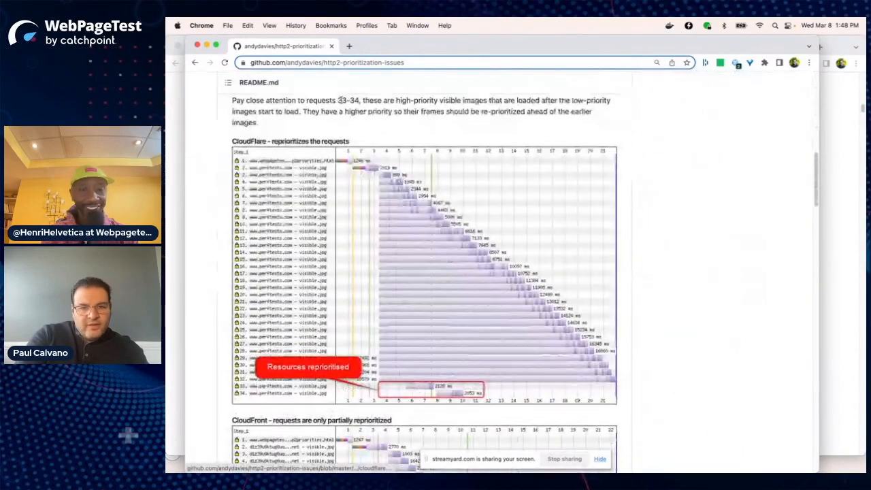
{"action": "scroll", "coordinate": [559, 275], "scroll_direction": "down", "scroll_amount": 10}
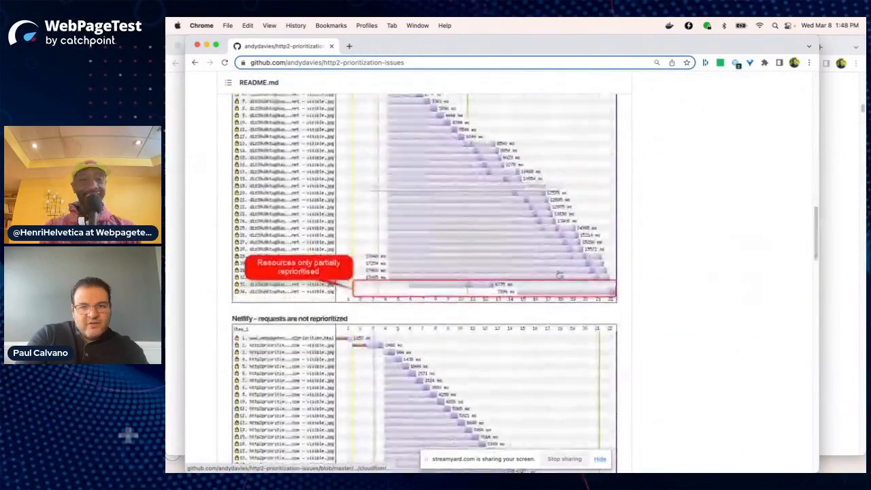
- Review the README's CDNs / Cloud Hosting Services table of HTTP/2 prioritization results, then put the GitHub window away
{"action": "scroll", "coordinate": [559, 275], "scroll_direction": "down", "scroll_amount": 10}
{"action": "scroll", "coordinate": [559, 275], "scroll_direction": "up", "scroll_amount": 2}
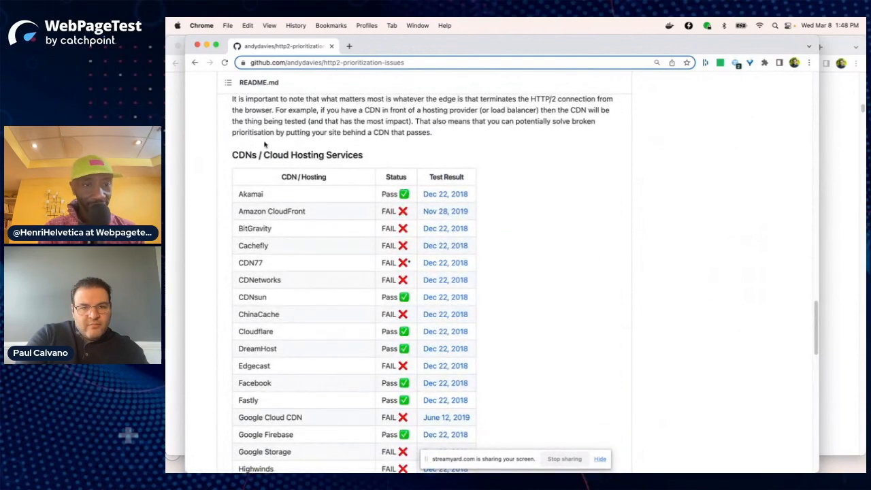
{"action": "scroll", "coordinate": [556, 279], "scroll_direction": "down", "scroll_amount": 3}
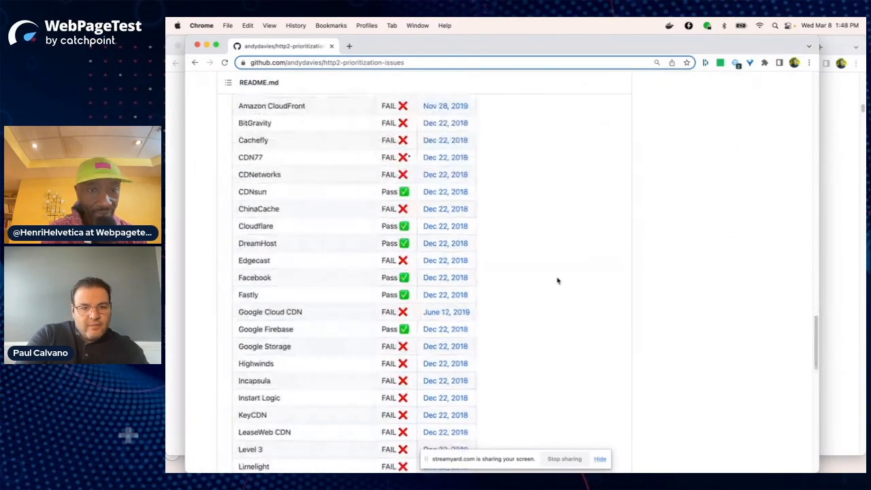
{"action": "scroll", "coordinate": [557, 280], "scroll_direction": "down", "scroll_amount": 1}
{"action": "scroll", "coordinate": [556, 280], "scroll_direction": "up", "scroll_amount": 2}
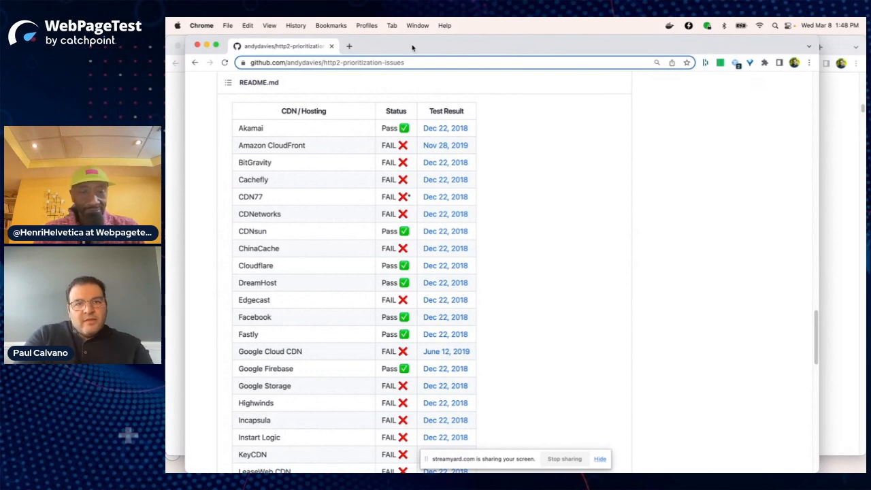
{"action": "left_click", "coordinate": [330, 46]}
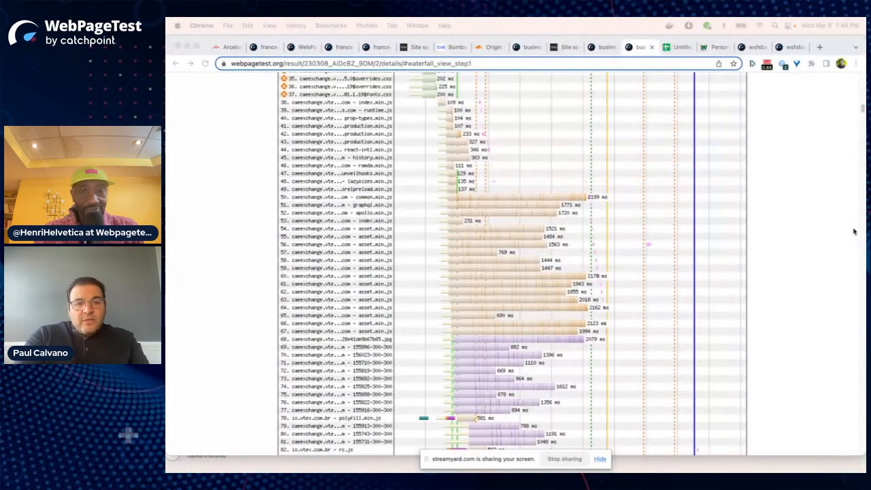
- In the Run 2 waterfall, inspect the timing and size details of request 1, the Bombardier-Courses HTML document, then close them
{"action": "scroll", "coordinate": [765, 213], "scroll_direction": "up", "scroll_amount": 10}
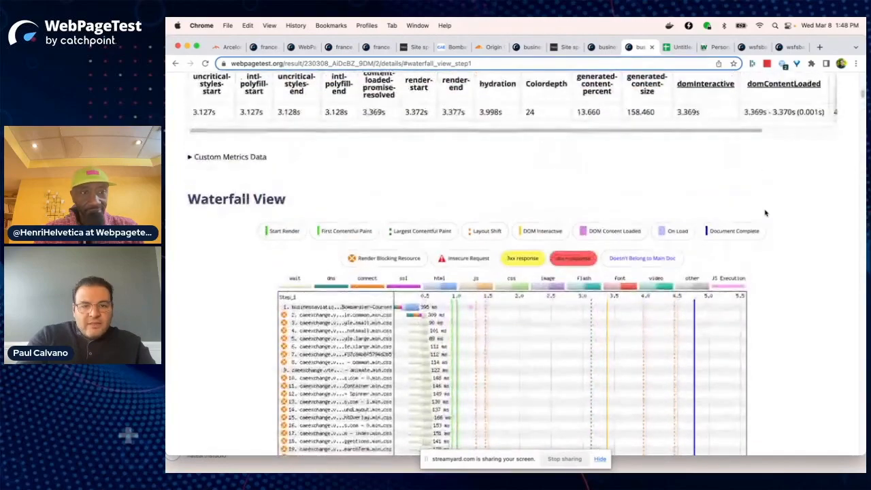
{"action": "left_click", "coordinate": [408, 310]}
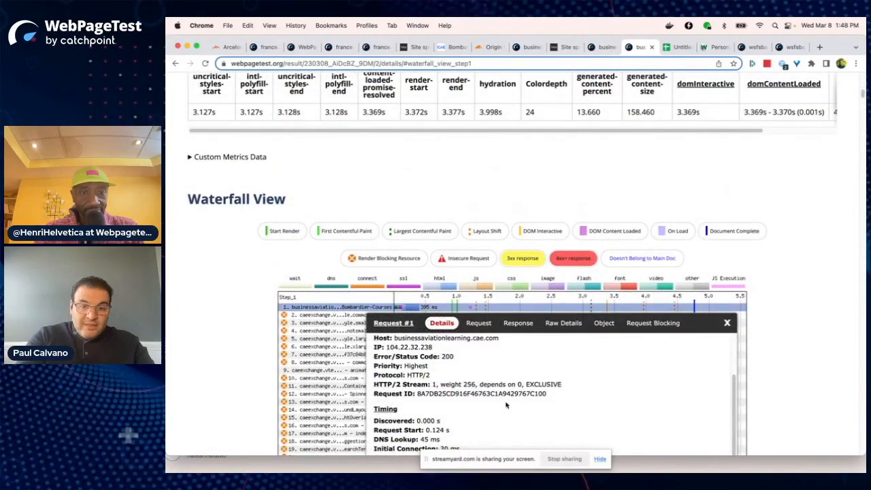
{"action": "scroll", "coordinate": [480, 326], "scroll_direction": "down", "scroll_amount": 2}
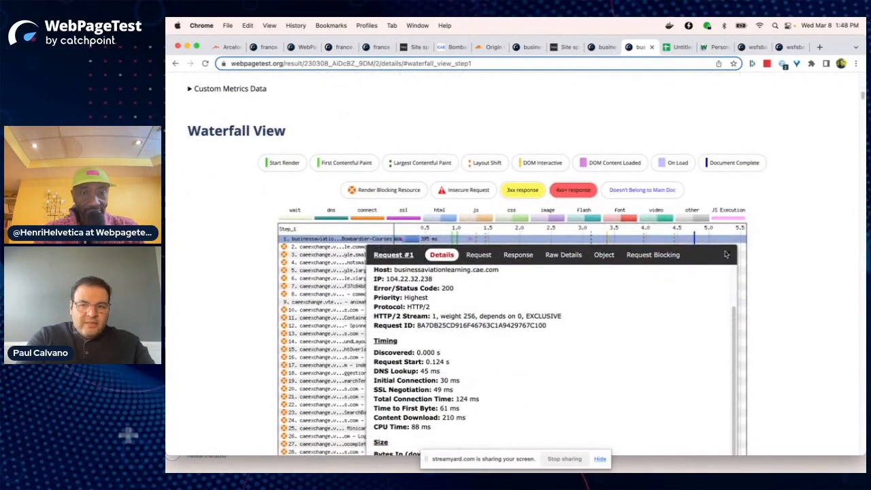
{"action": "left_click", "coordinate": [726, 255]}
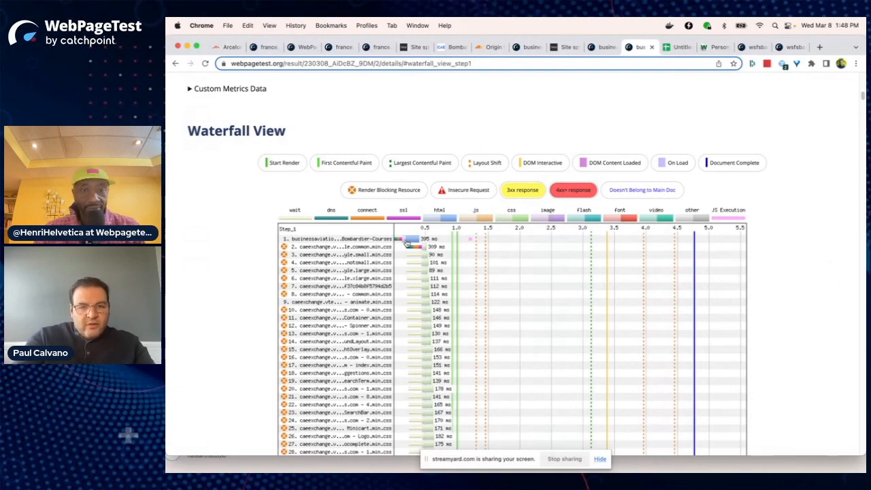
{"action": "left_click", "coordinate": [406, 240]}
{"action": "scroll", "coordinate": [498, 359], "scroll_direction": "down", "scroll_amount": 2}
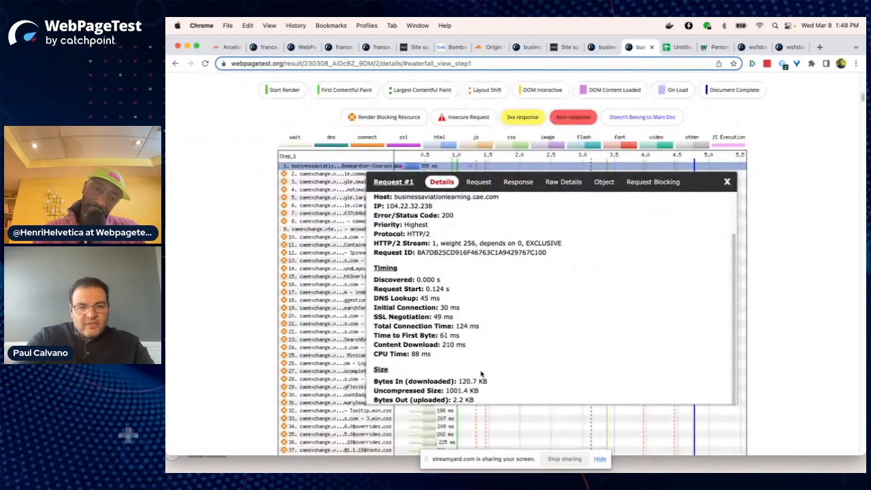
{"action": "left_click", "coordinate": [728, 181]}
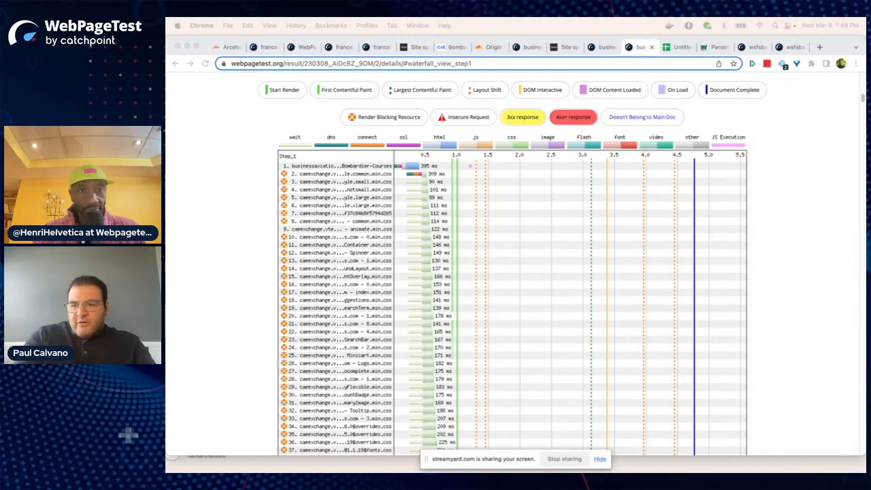
- Bring in the CSS-Tricks article on proxying third-party JavaScript, read its Cloudflare Worker examples, and move the window out of view
{"action": "left_click_drag", "start_coordinate": [868, 100], "coordinate": [306, 100]}
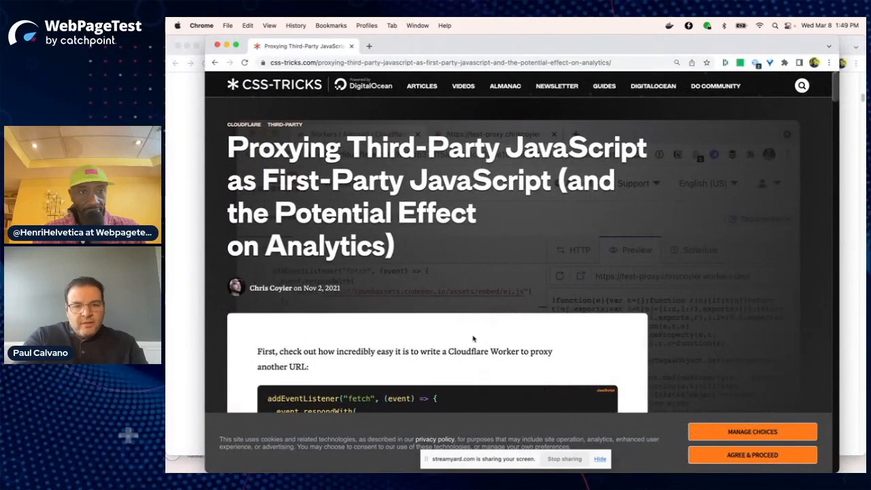
{"action": "scroll", "coordinate": [472, 338], "scroll_direction": "down", "scroll_amount": 5}
{"action": "scroll", "coordinate": [472, 338], "scroll_direction": "down", "scroll_amount": 5}
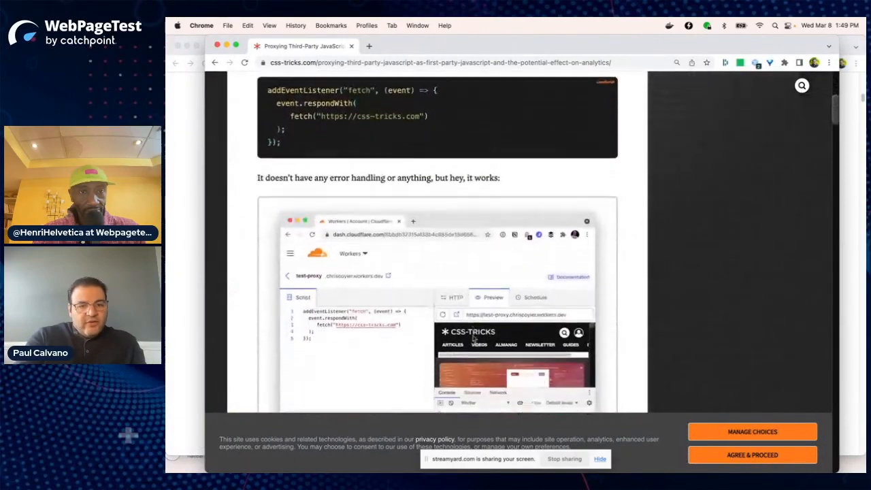
{"action": "scroll", "coordinate": [472, 338], "scroll_direction": "down", "scroll_amount": 1}
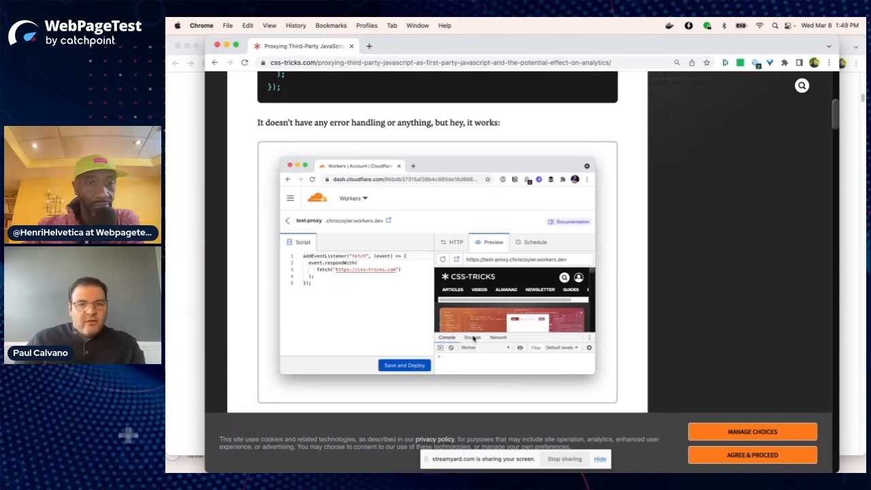
{"action": "scroll", "coordinate": [411, 282], "scroll_direction": "down", "scroll_amount": 10}
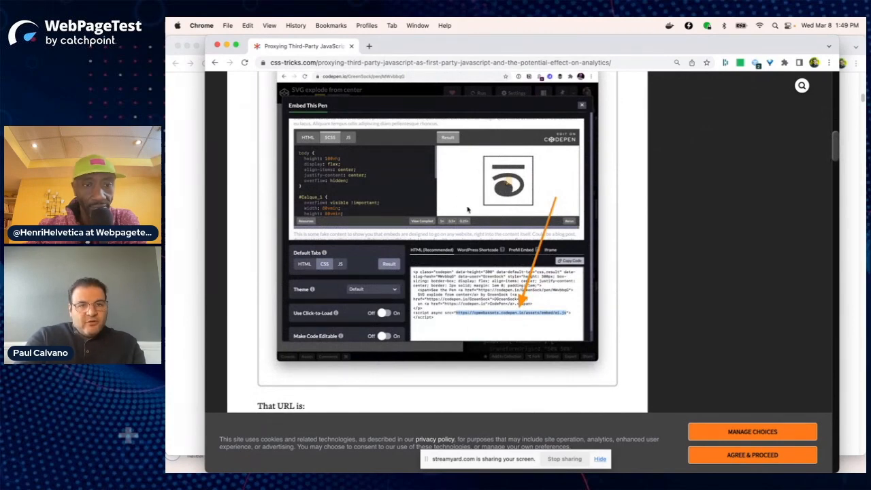
{"action": "scroll", "coordinate": [436, 242], "scroll_direction": "down", "scroll_amount": 8}
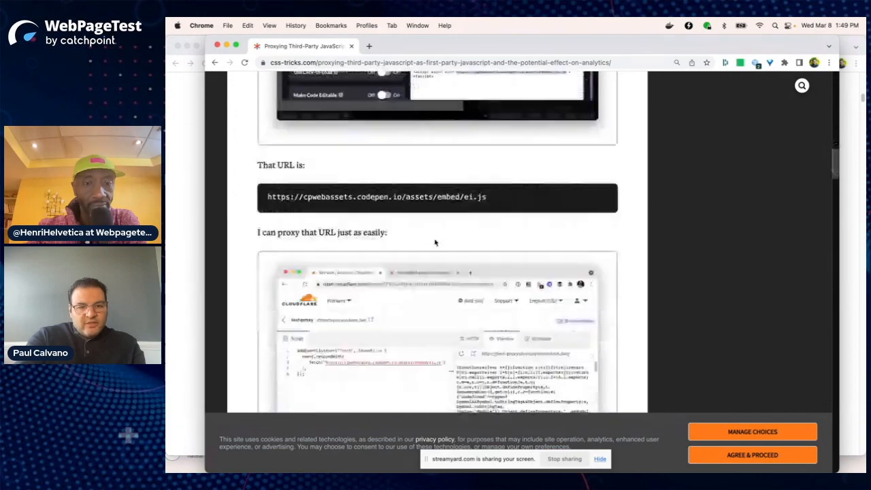
{"action": "scroll", "coordinate": [435, 228], "scroll_direction": "up", "scroll_amount": 3}
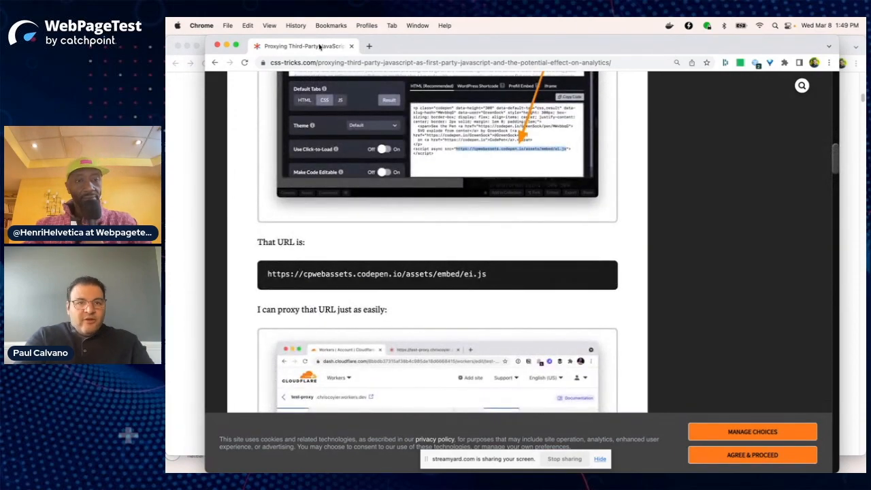
{"action": "left_click_drag", "start_coordinate": [320, 46], "coordinate": [870, 89]}
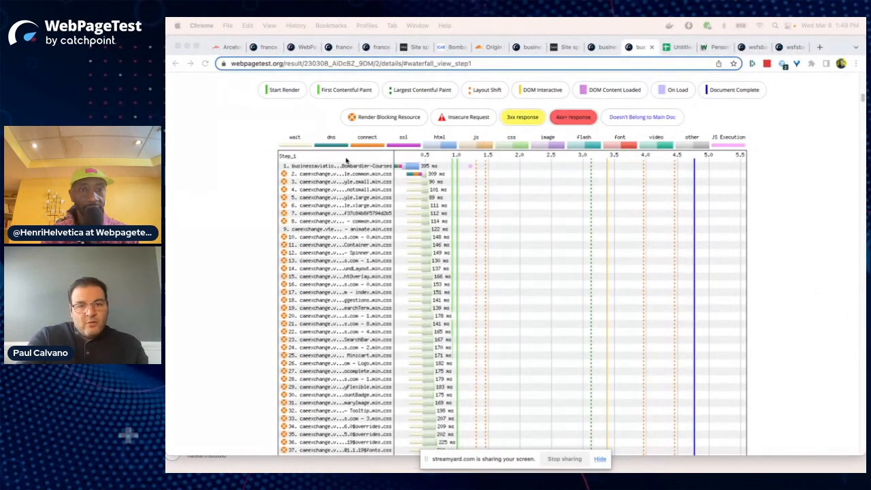
- Look over the waterfall's script and image requests, then check the downloaded and uncompressed sizes of CSS requests 5 and 4
{"action": "scroll", "coordinate": [456, 366], "scroll_direction": "down", "scroll_amount": 1}
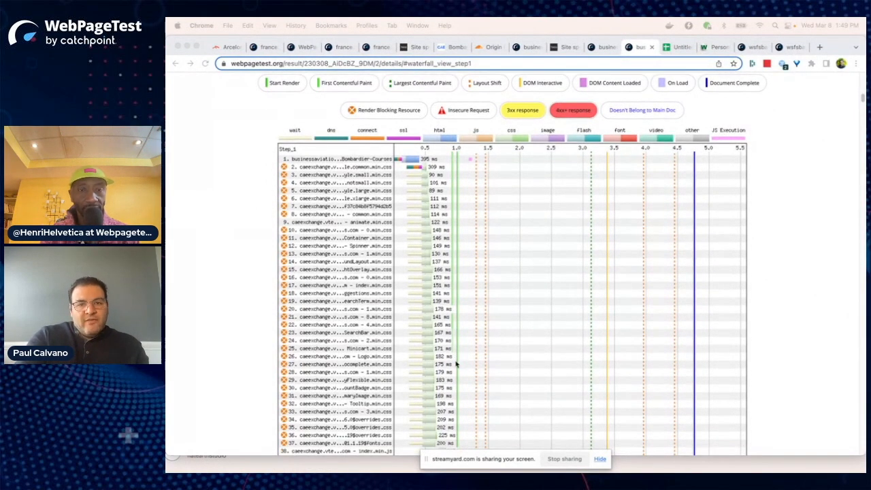
{"action": "scroll", "coordinate": [469, 327], "scroll_direction": "down", "scroll_amount": 10}
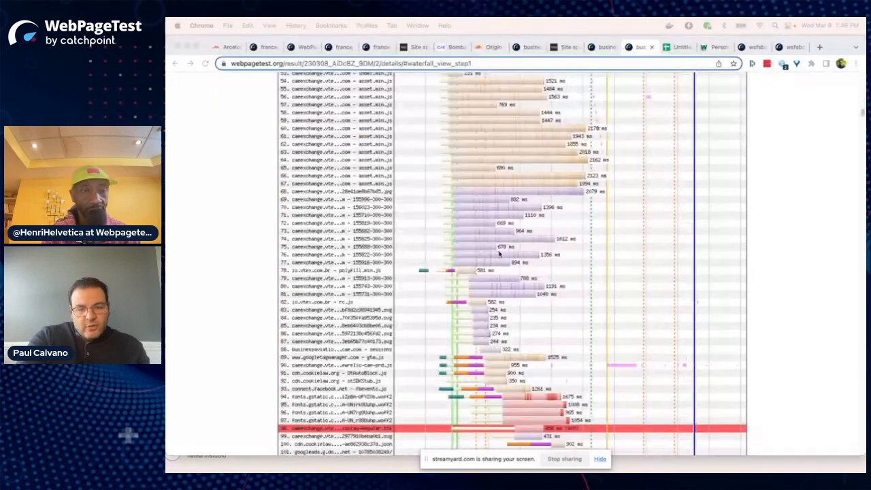
{"action": "scroll", "coordinate": [481, 294], "scroll_direction": "up", "scroll_amount": 5}
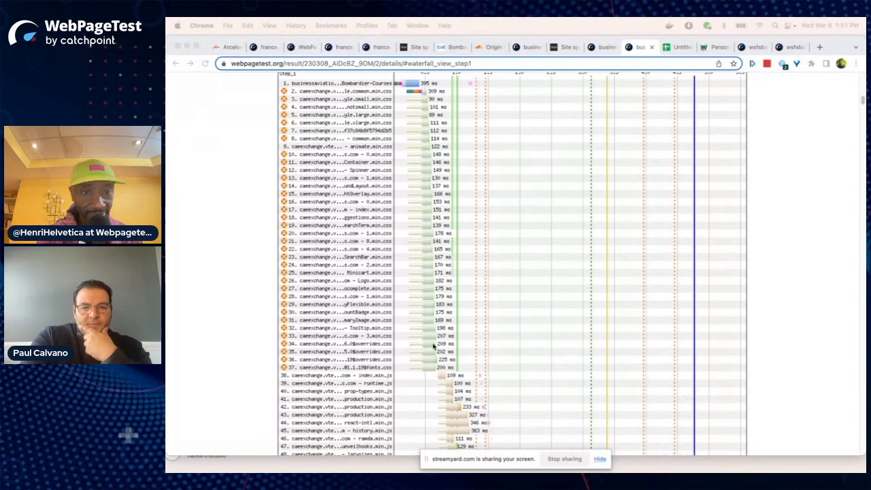
{"action": "left_click", "coordinate": [430, 114]}
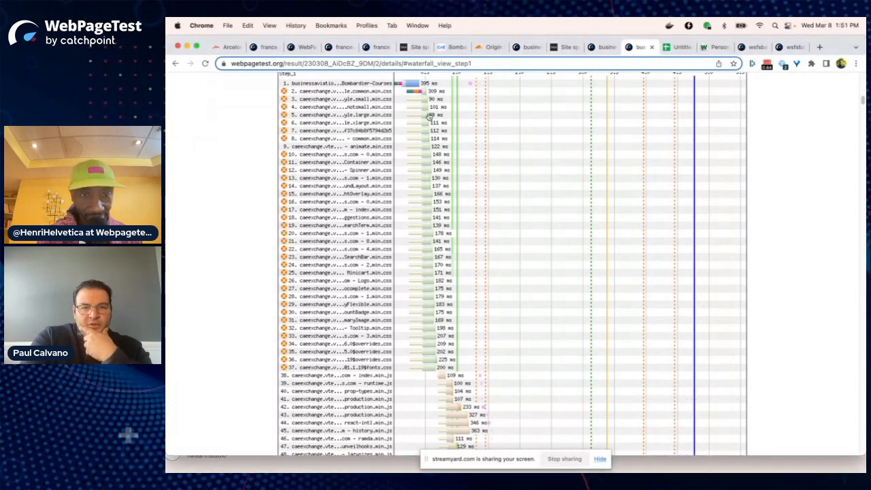
{"action": "left_click", "coordinate": [430, 114]}
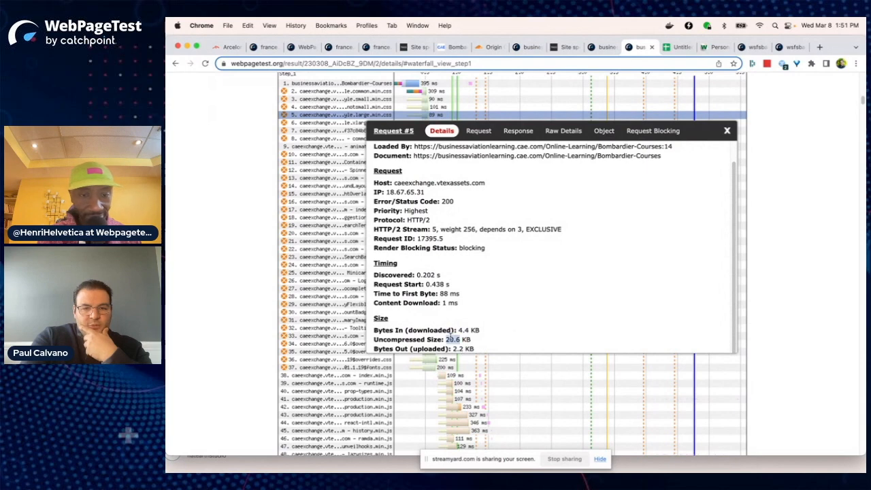
{"action": "double_click", "coordinate": [459, 330]}
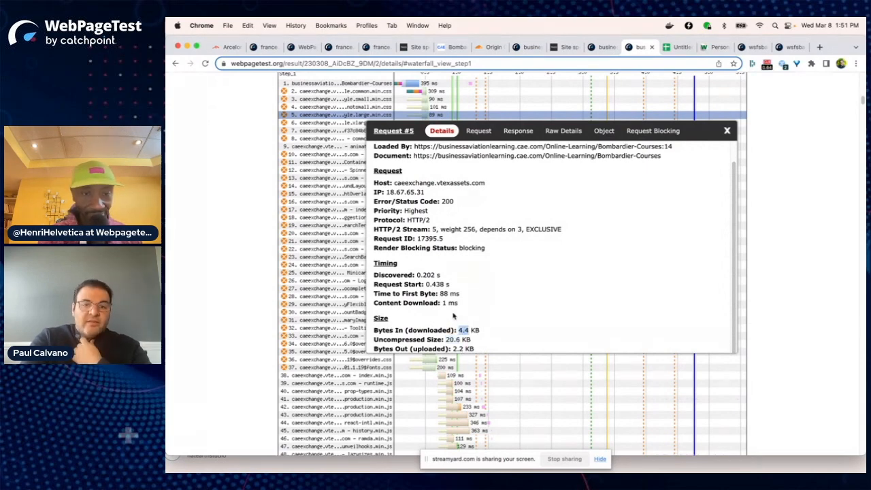
{"action": "left_click", "coordinate": [351, 109]}
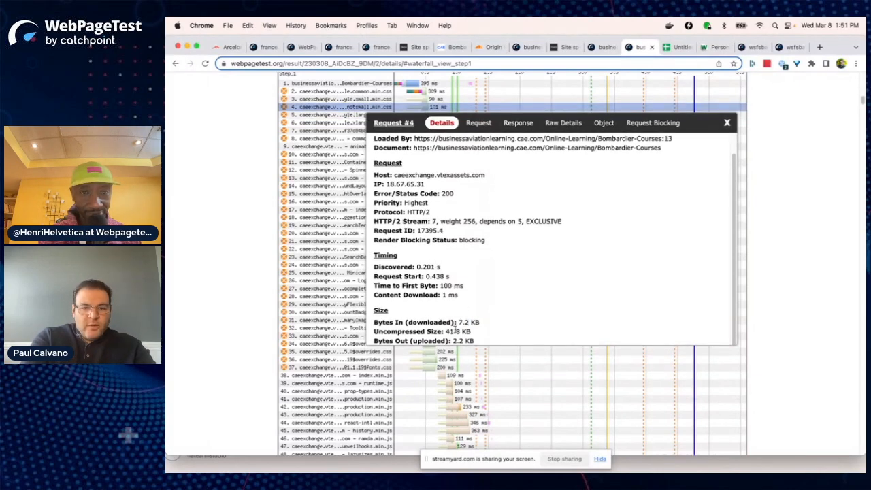
- Compare the sizes of CSS requests 13, 14 and 16, highlight the uploaded bytes of request 16, and close its details
{"action": "left_click", "coordinate": [331, 179]}
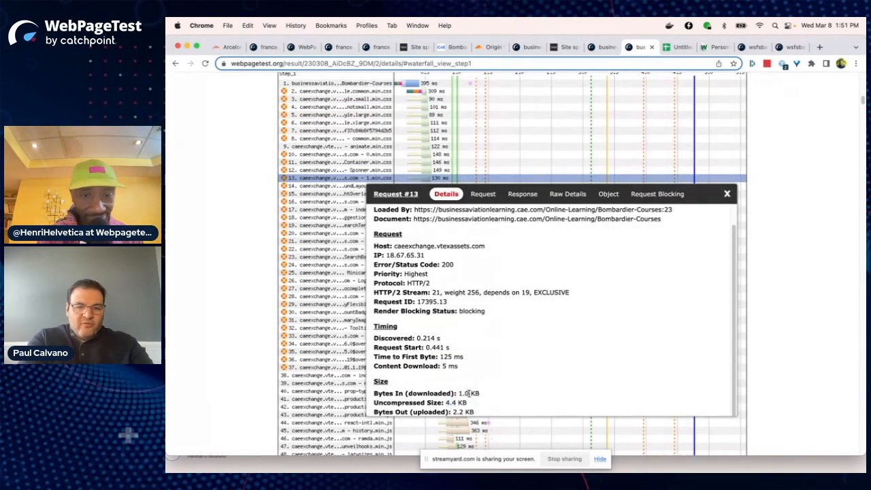
{"action": "left_click", "coordinate": [341, 188]}
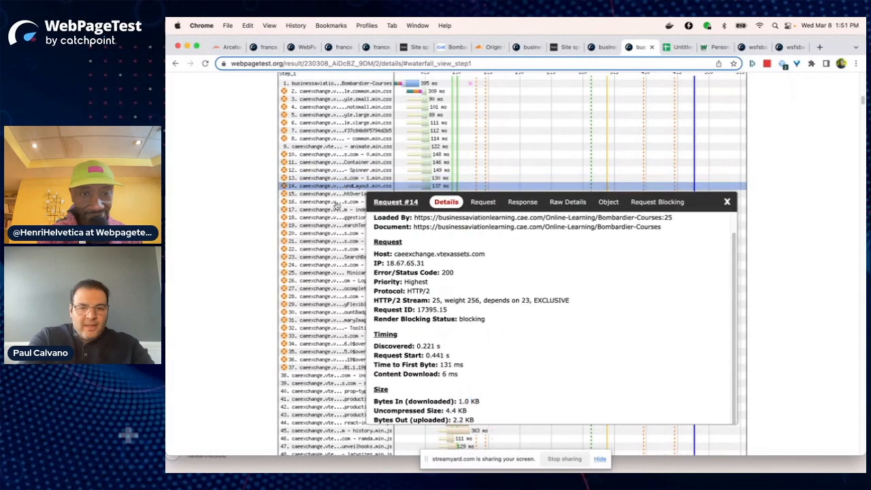
{"action": "left_click", "coordinate": [337, 203]}
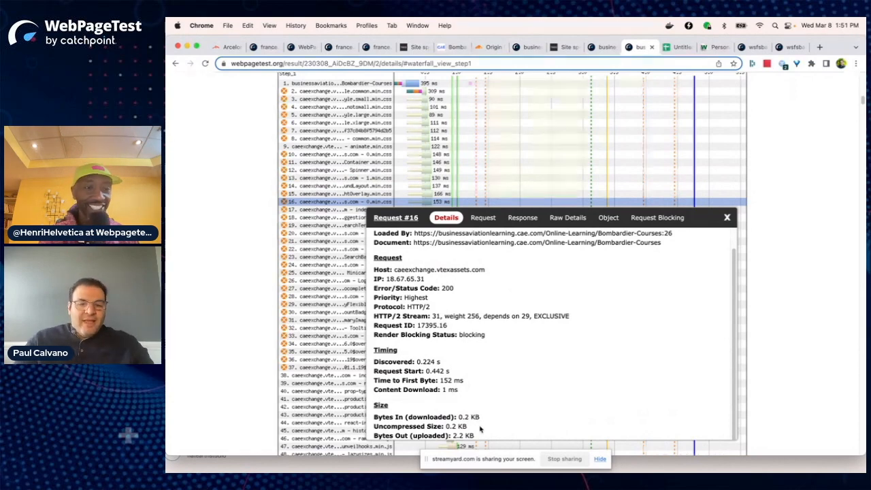
{"action": "scroll", "coordinate": [480, 428], "scroll_direction": "down", "scroll_amount": 1}
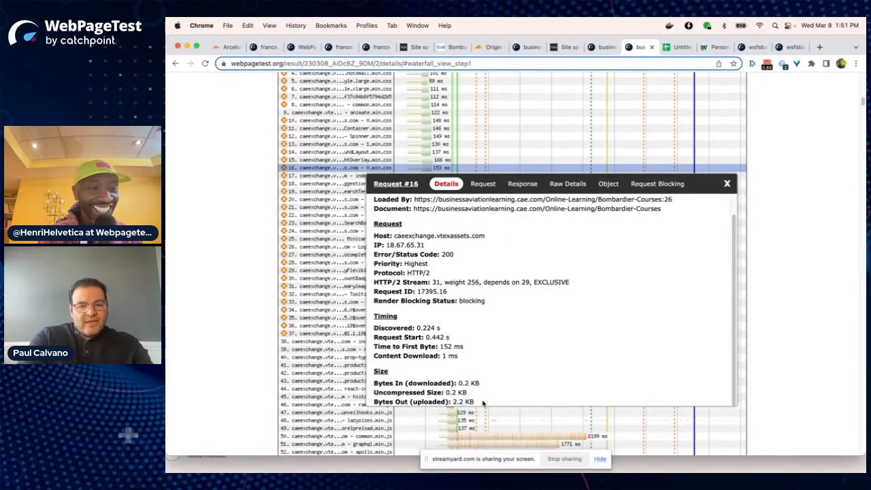
{"action": "left_click_drag", "start_coordinate": [482, 403], "coordinate": [451, 402]}
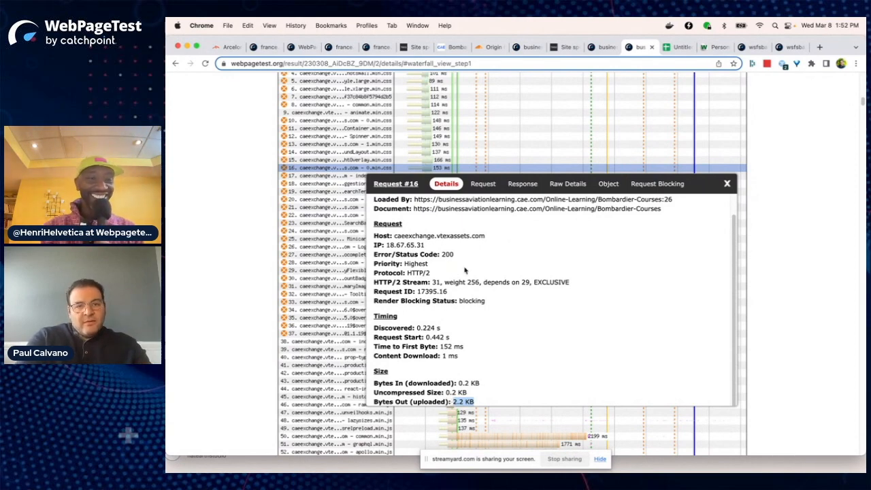
{"action": "left_click", "coordinate": [727, 183]}
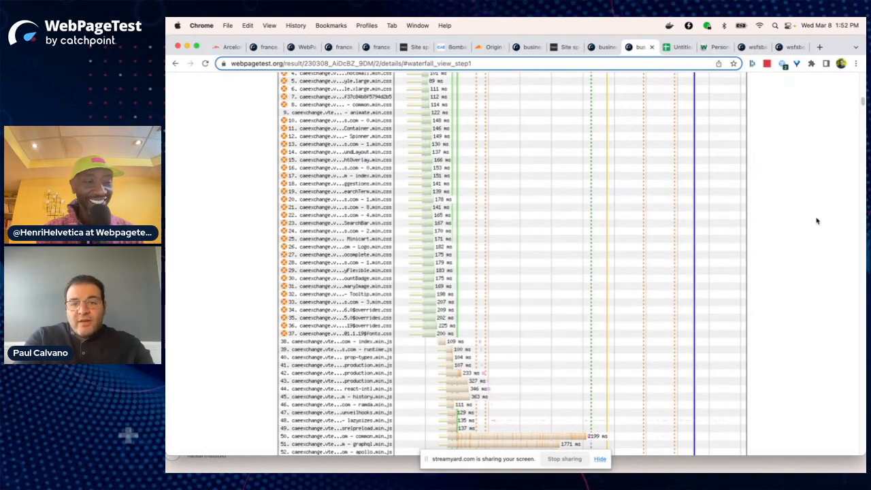
- Return to the Observed Metrics section of the Run 2 result and view its first-view metrics
{"action": "scroll", "coordinate": [816, 221], "scroll_direction": "up", "scroll_amount": 3}
{"action": "scroll", "coordinate": [817, 221], "scroll_direction": "up", "scroll_amount": 10}
{"action": "scroll", "coordinate": [817, 221], "scroll_direction": "down", "scroll_amount": 9}
{"action": "scroll", "coordinate": [816, 221], "scroll_direction": "up", "scroll_amount": 1}
{"action": "scroll", "coordinate": [816, 221], "scroll_direction": "up", "scroll_amount": 15}
{"action": "scroll", "coordinate": [379, 373], "scroll_direction": "down", "scroll_amount": 5}
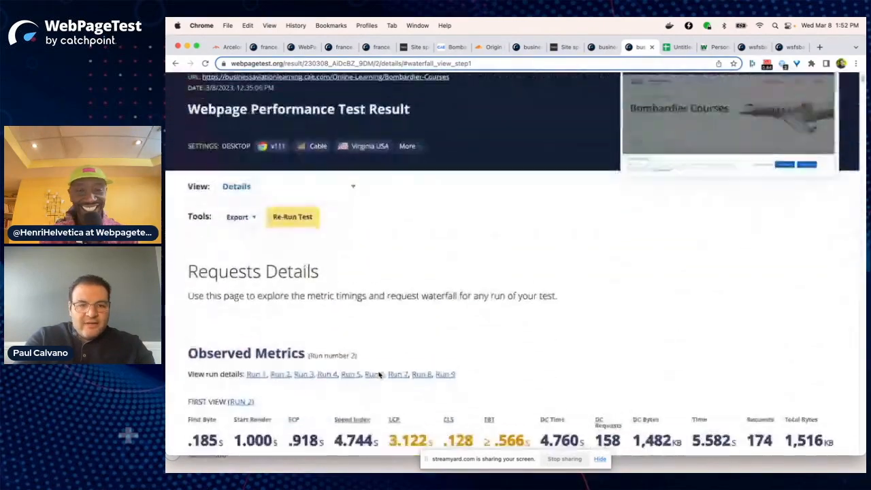
{"action": "scroll", "coordinate": [379, 373], "scroll_direction": "down", "scroll_amount": 1}
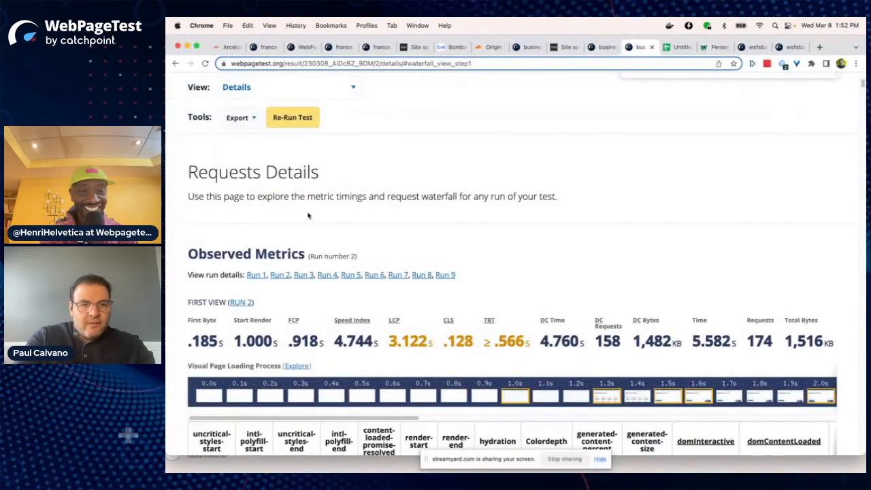
- Download the test's request-level data as a CSV and bring up the open untitled Google Sheets spreadsheet
{"action": "left_click", "coordinate": [247, 119]}
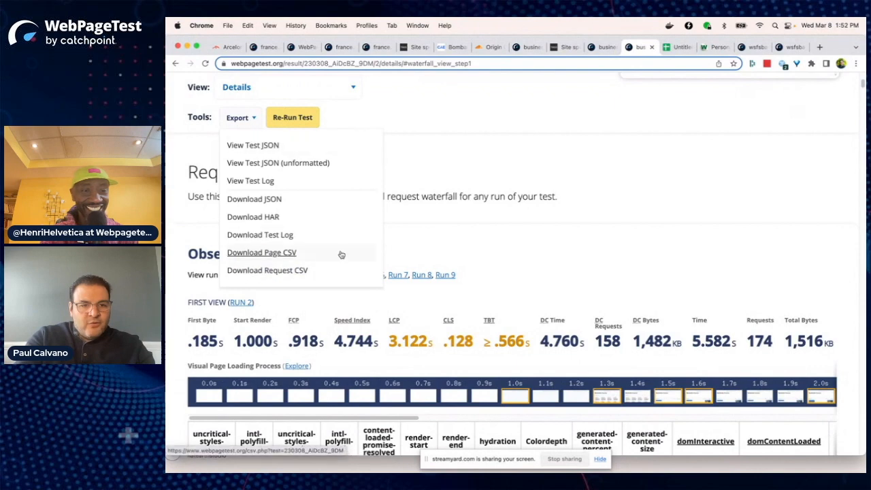
{"action": "left_click", "coordinate": [288, 269]}
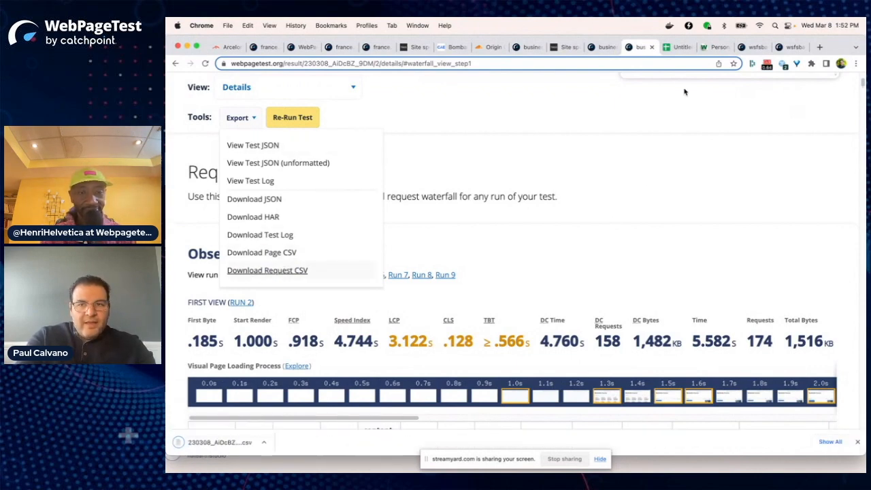
{"action": "left_click", "coordinate": [680, 49]}
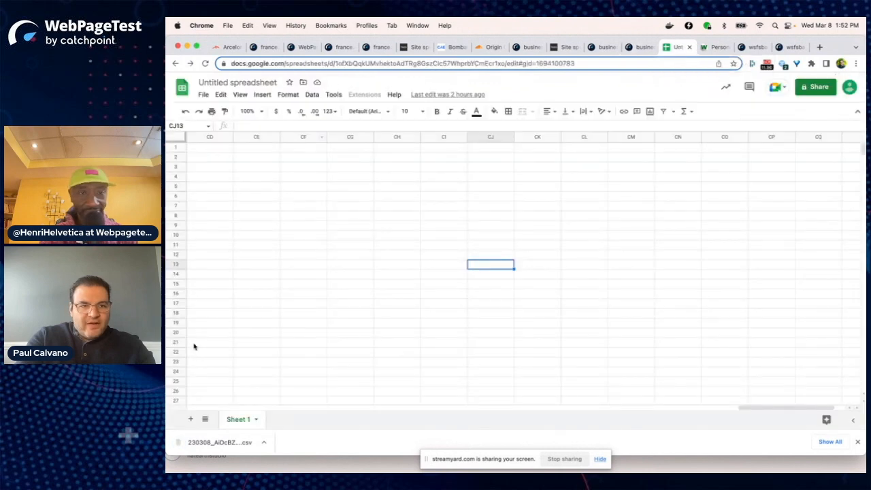
{"action": "left_click", "coordinate": [245, 215]}
{"action": "left_click", "coordinate": [203, 95]}
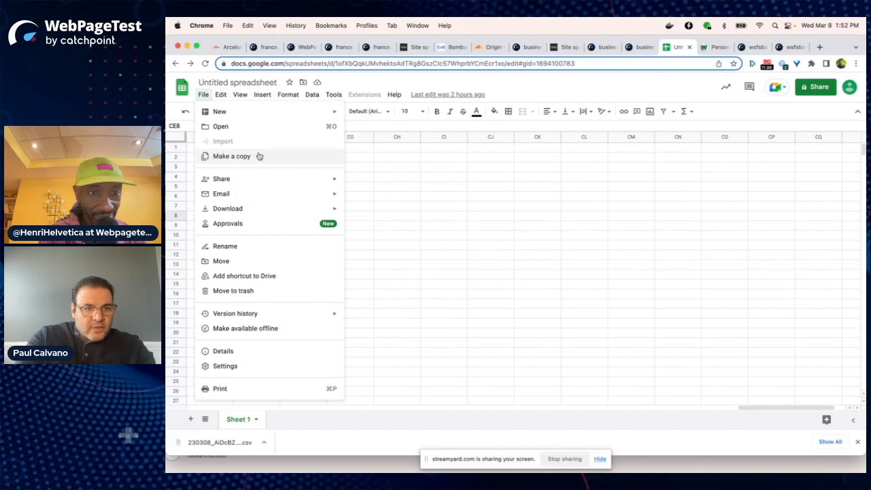
{"action": "mouse_move", "coordinate": [269, 316]}
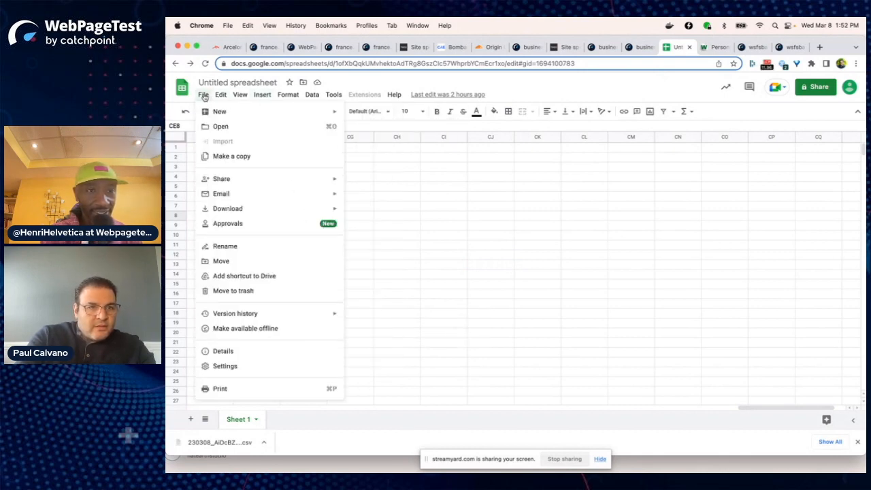
{"action": "left_click", "coordinate": [458, 226]}
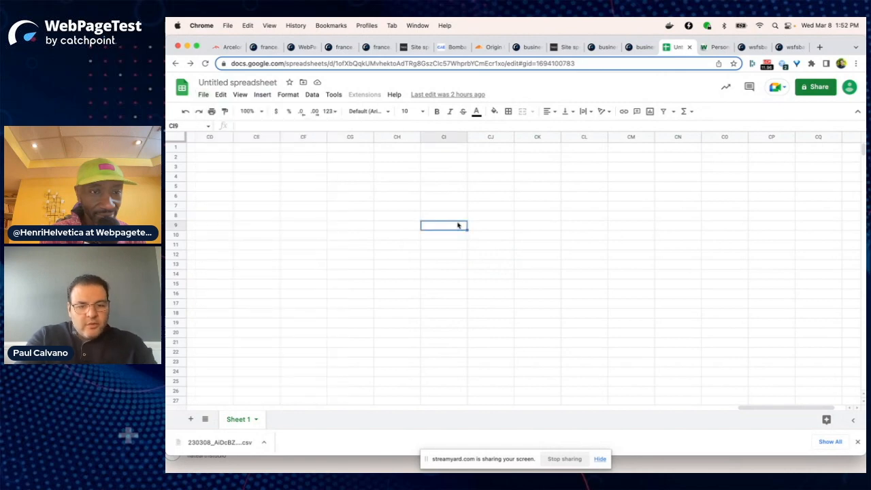
{"action": "left_click", "coordinate": [203, 93]}
{"action": "left_click", "coordinate": [203, 94]}
{"action": "left_click", "coordinate": [203, 94]}
{"action": "left_click", "coordinate": [203, 94]}
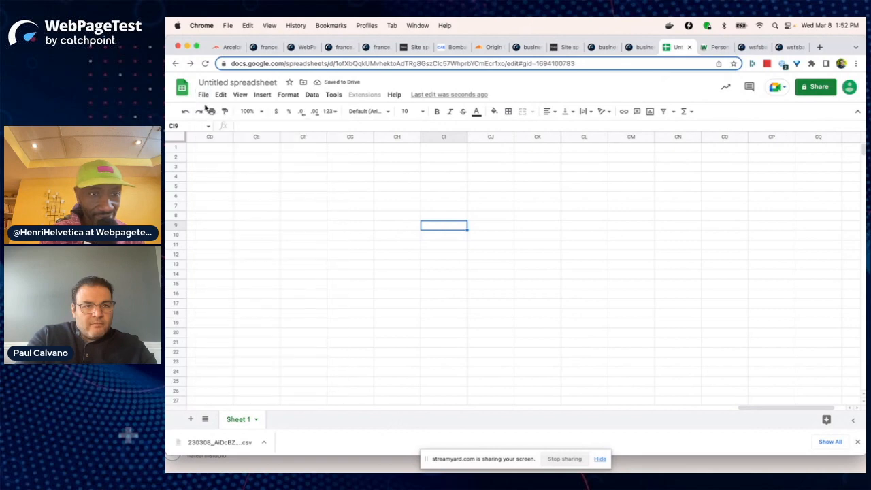
- Create a new blank spreadsheet
{"action": "left_click", "coordinate": [202, 96]}
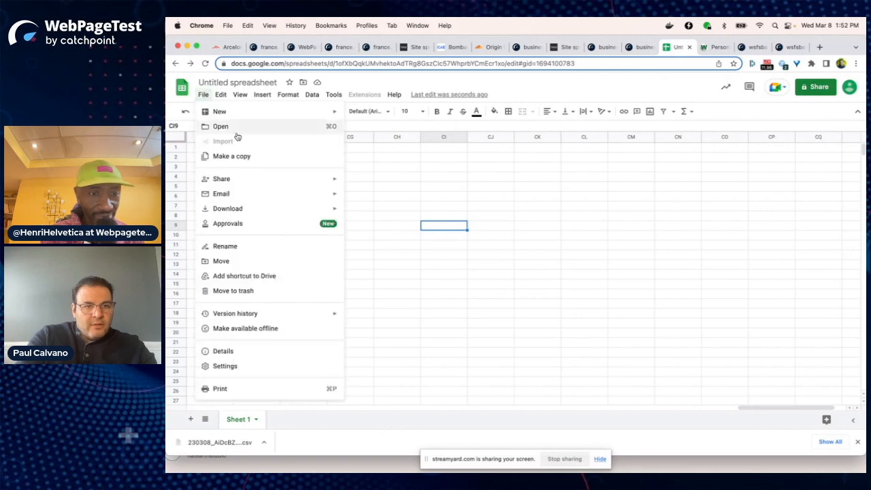
{"action": "mouse_move", "coordinate": [239, 114]}
{"action": "left_click", "coordinate": [367, 116]}
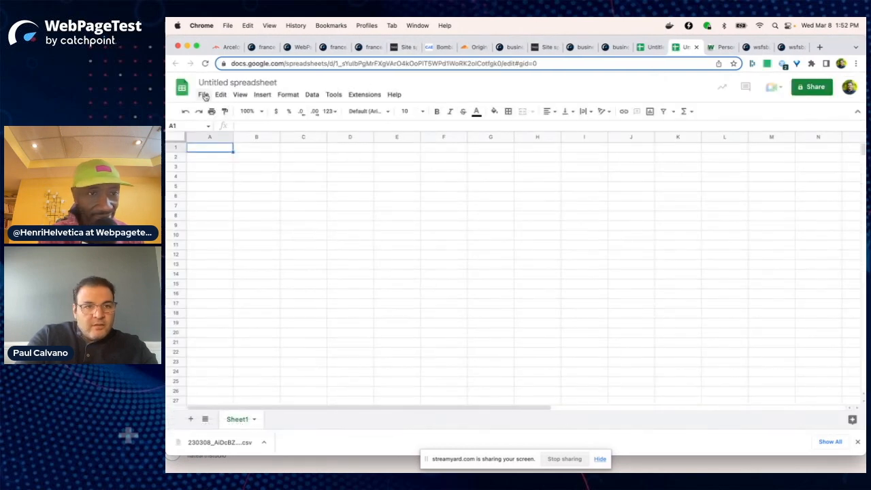
- Import the downloaded 230308_AiDcBZ_9DM_details.csv into the blank spreadsheet, replacing its contents and detecting the separator automatically
{"action": "left_click", "coordinate": [204, 94]}
{"action": "left_click", "coordinate": [224, 142]}
{"action": "left_click", "coordinate": [515, 145]}
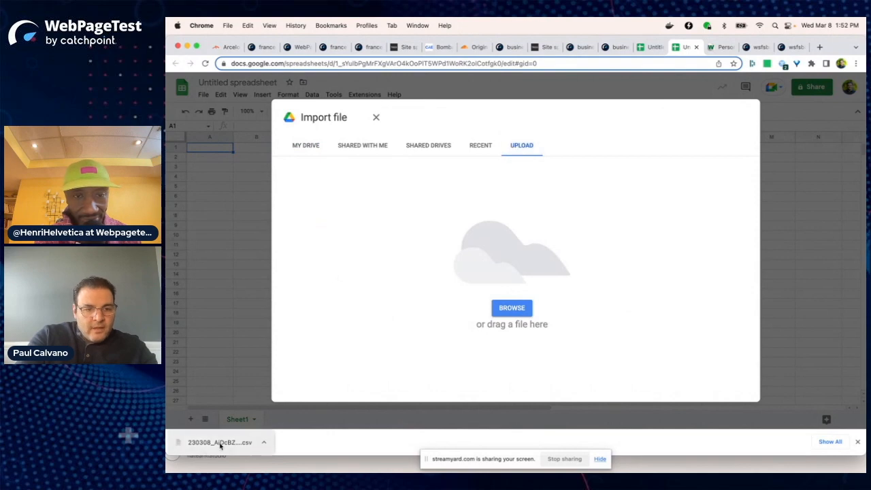
{"action": "left_click_drag", "start_coordinate": [220, 443], "coordinate": [463, 287]}
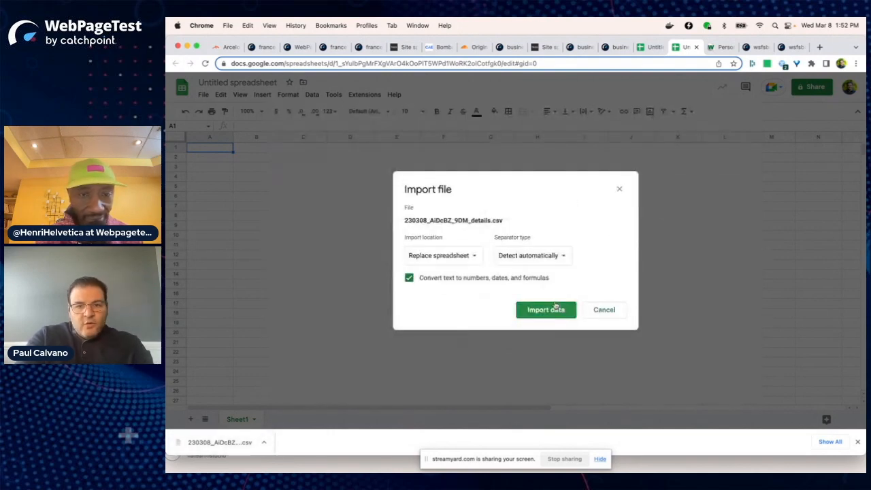
{"action": "left_click", "coordinate": [554, 309]}
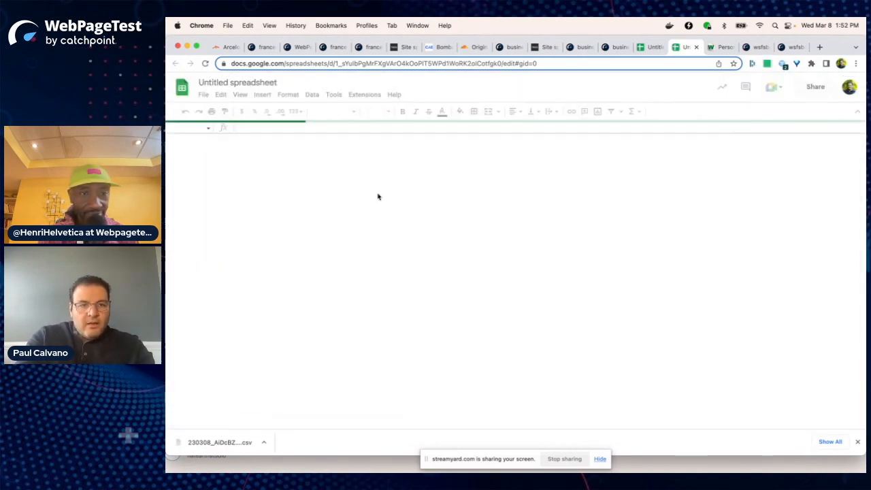
- Look across the imported request table's columns, from the URL and host fields through load times, byte sizes and content encoding
{"action": "left_click", "coordinate": [321, 196]}
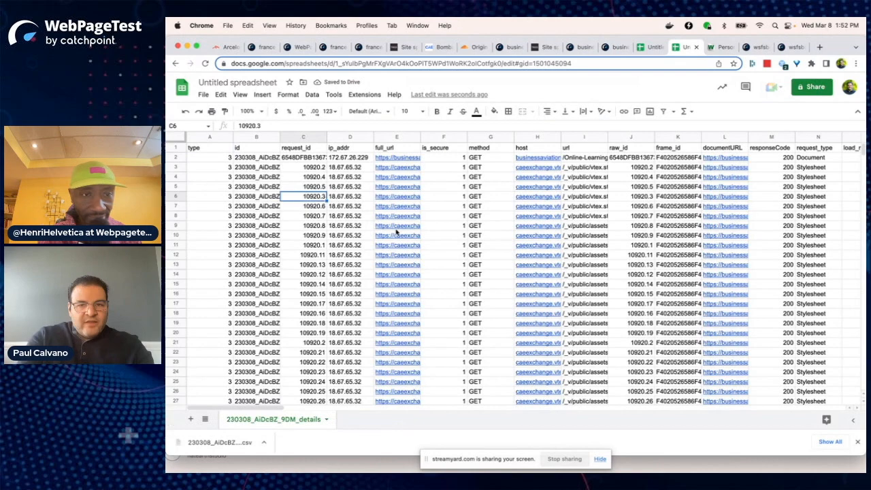
{"action": "left_click", "coordinate": [650, 207]}
{"action": "key", "text": "Right"}
{"action": "key", "text": "Right"}
{"action": "key", "text": "Right"}
{"action": "key", "text": "Right"}
{"action": "key", "text": "Right"}
{"action": "key", "text": "Right"}
{"action": "key", "text": "Right"}
{"action": "key", "text": "Right"}
{"action": "key", "text": "Right"}
{"action": "key", "text": "Right"}
{"action": "key", "text": "Right"}
{"action": "key", "text": "Right"}
{"action": "key", "text": "Right"}
{"action": "key", "text": "Right"}
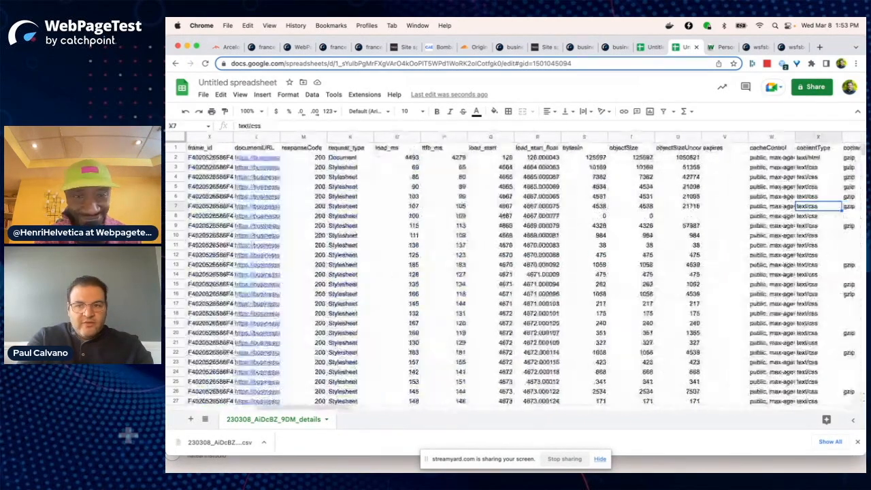
{"action": "key", "text": "Right"}
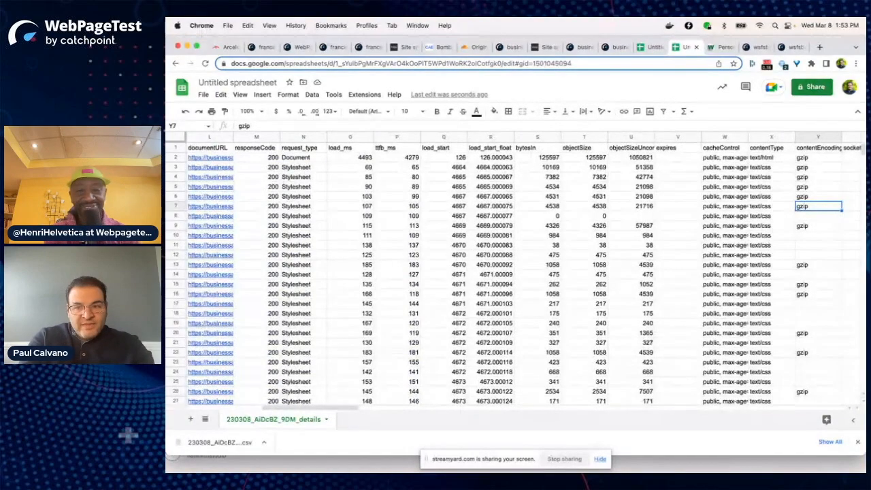
{"action": "key", "text": "Left"}
{"action": "key", "text": "Left"}
{"action": "key", "text": "Left"}
{"action": "key", "text": "Left"}
{"action": "key", "text": "Left"}
{"action": "key", "text": "Left"}
{"action": "key", "text": "Left"}
{"action": "key", "text": "Left"}
{"action": "key", "text": "Left"}
{"action": "key", "text": "Left"}
{"action": "key", "text": "Left"}
{"action": "key", "text": "Left"}
{"action": "key", "text": "Left"}
{"action": "key", "text": "Left"}
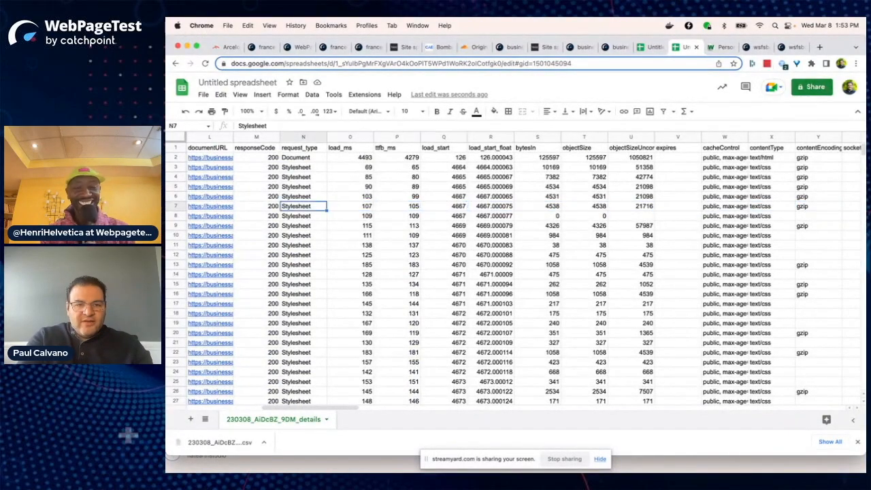
{"action": "key", "text": "Right"}
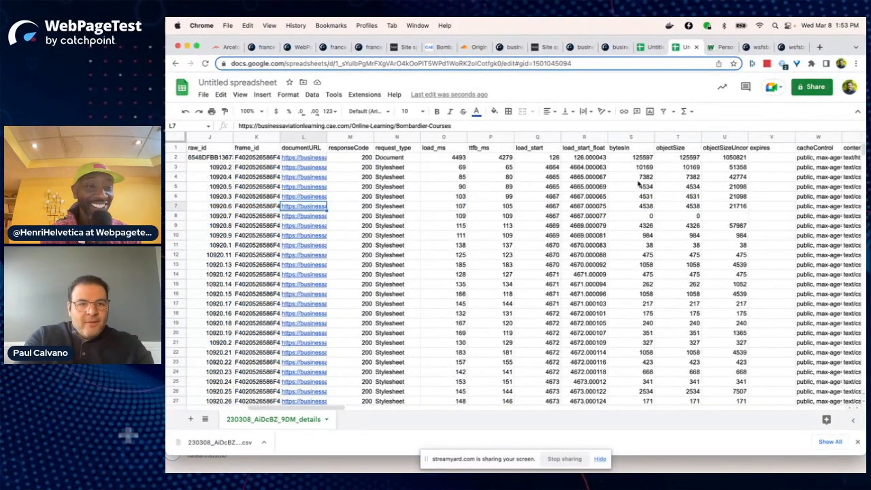
- Widen the documentURL column and clear the entire objectSize column, including its header
{"action": "left_click_drag", "start_coordinate": [327, 139], "coordinate": [434, 143]}
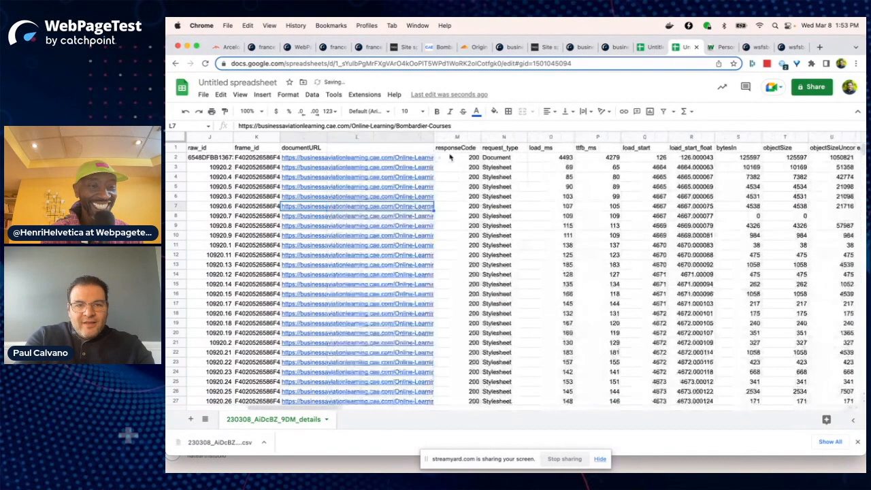
{"action": "left_click", "coordinate": [741, 168]}
{"action": "key", "text": "Up"}
{"action": "key", "text": "Right"}
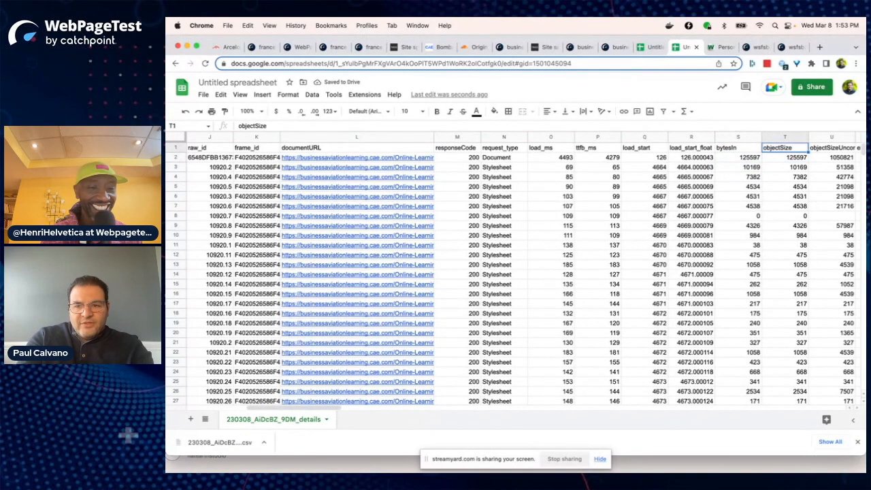
{"action": "key", "text": "super+shift+Down"}
{"action": "key", "text": "Down"}
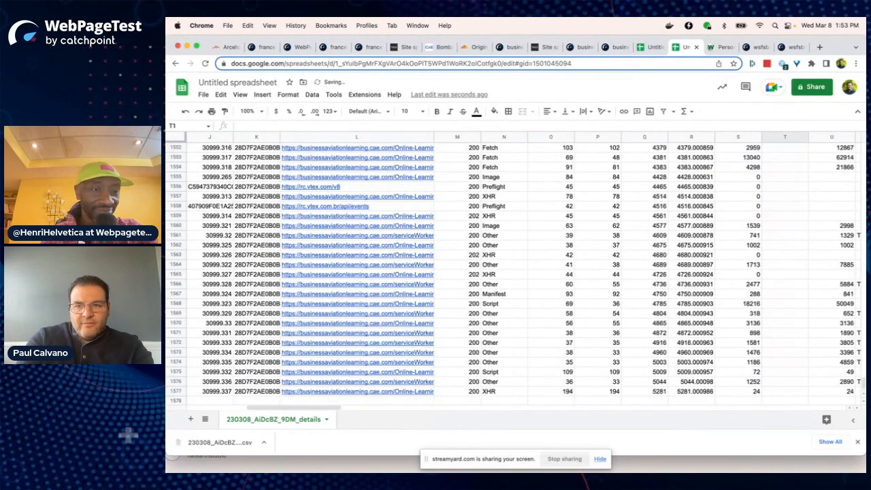
{"action": "key", "text": "Left"}
{"action": "key", "text": "Left"}
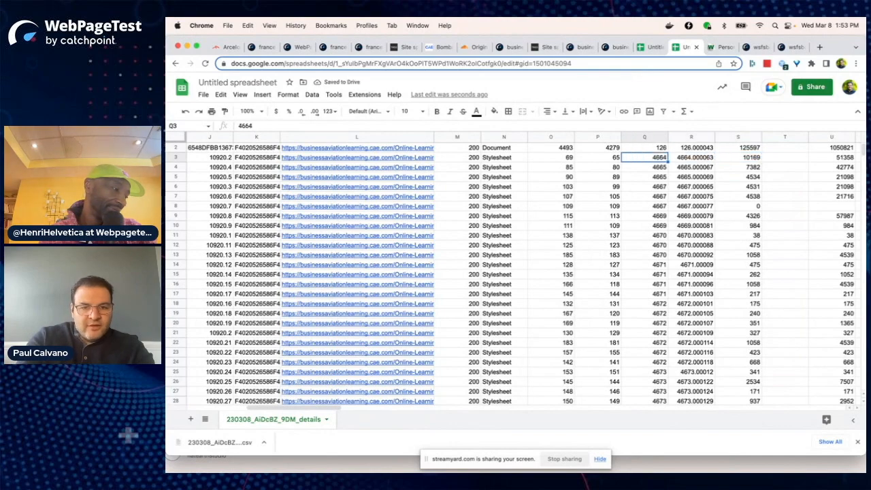
- Total the stylesheet requests' bytesIn with =SUM(S3:S38) in cell T38, at the last stylesheet row, and dismiss the autofill suggestion
{"action": "left_click", "coordinate": [455, 321]}
{"action": "scroll", "coordinate": [524, 343], "scroll_direction": "down", "scroll_amount": 5}
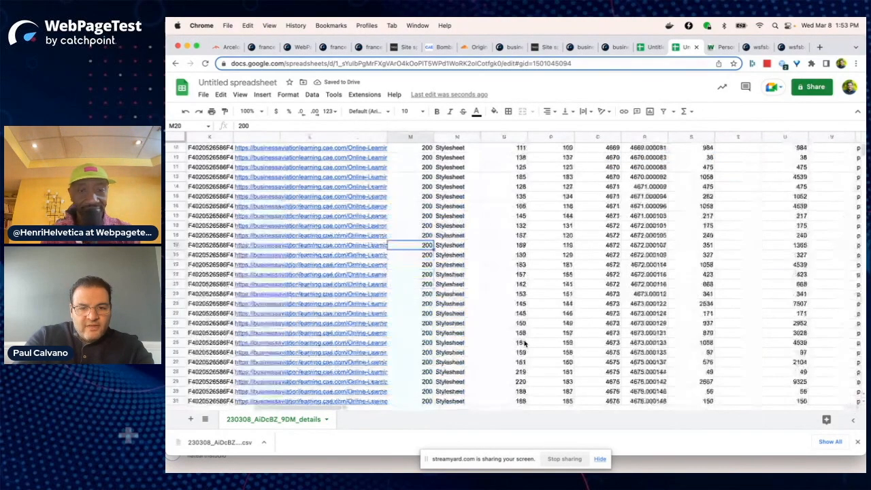
{"action": "left_click", "coordinate": [505, 364]}
{"action": "key", "text": "Right"}
{"action": "key", "text": "Right"}
{"action": "key", "text": "Right"}
{"action": "key", "text": "Right"}
{"action": "key", "text": "Right"}
{"action": "key", "text": "Right"}
{"action": "type", "text": "=SUM("}
{"action": "key", "text": "Left"}
{"action": "key", "text": "Left"}
{"action": "key", "text": "Left"}
{"action": "key", "text": "Left"}
{"action": "key", "text": "Left"}
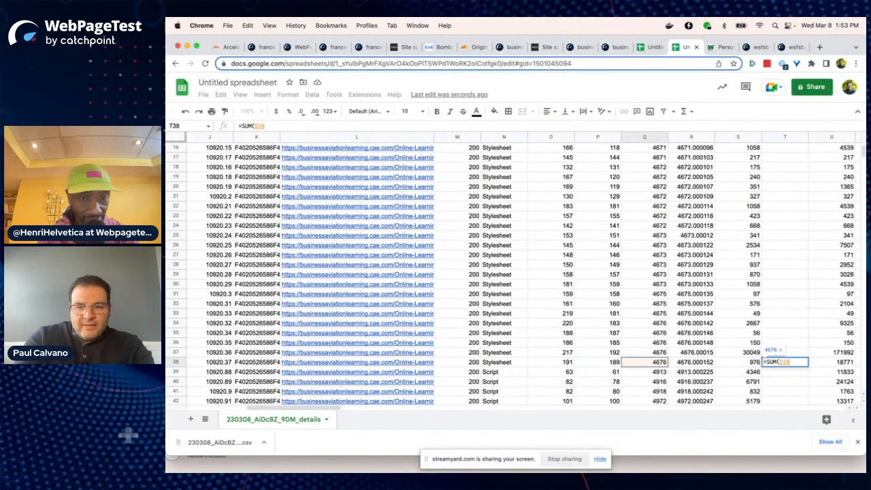
{"action": "key", "text": "Right"}
{"action": "key", "text": "Right"}
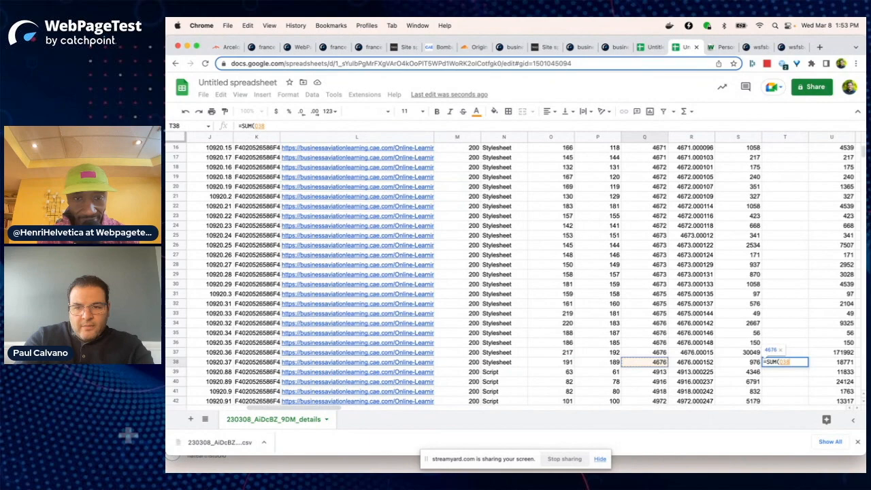
{"action": "key", "text": "Right"}
{"action": "key", "text": "Right"}
{"action": "key", "text": "ctrl+shift+Up"}
{"action": "key", "text": "shift+Down"}
{"action": "key", "text": "shift+Down"}
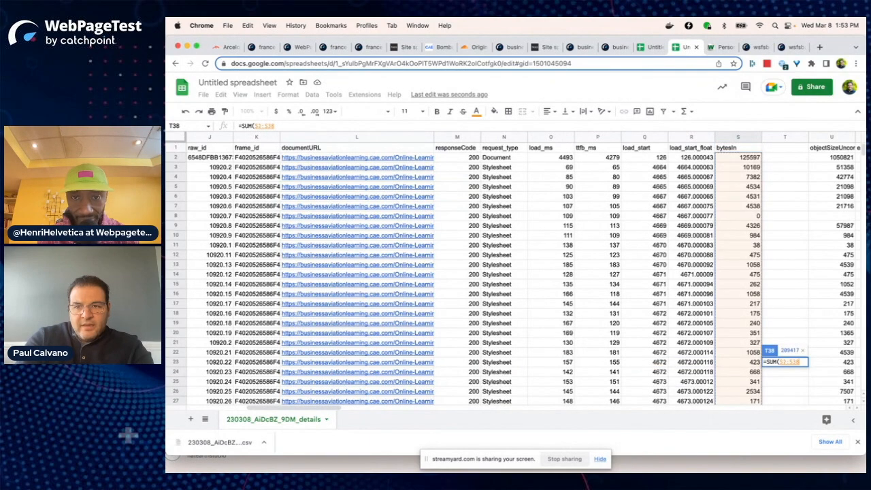
{"action": "key", "text": "Return"}
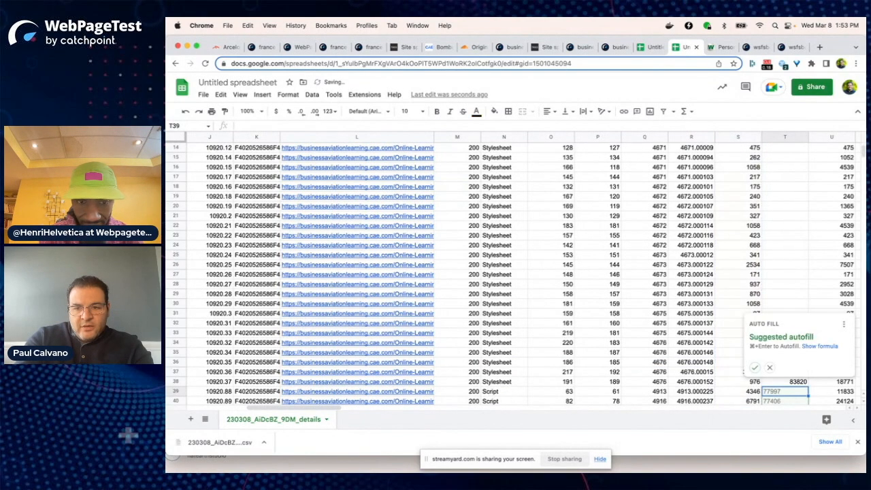
{"action": "key", "text": "Escape"}
{"action": "key", "text": "Up"}
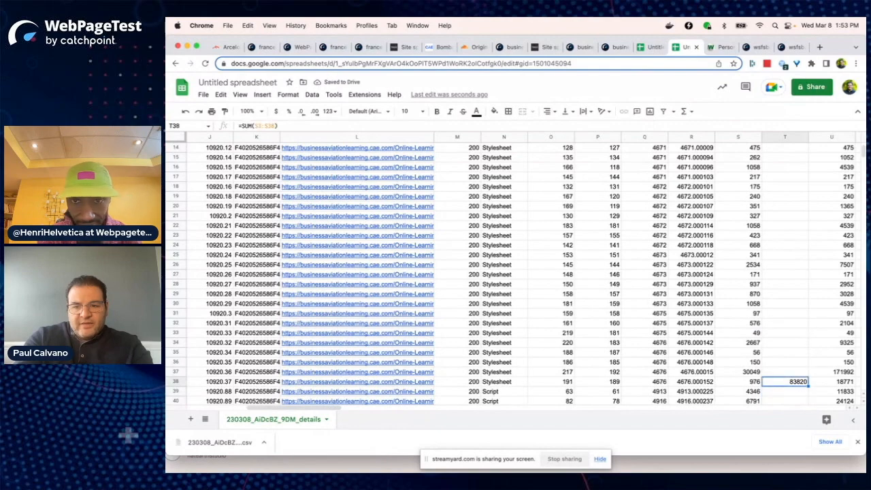
- Copy the documentURL values of the stylesheet rows, L3:L38
{"action": "key", "text": "super+shift+Left"}
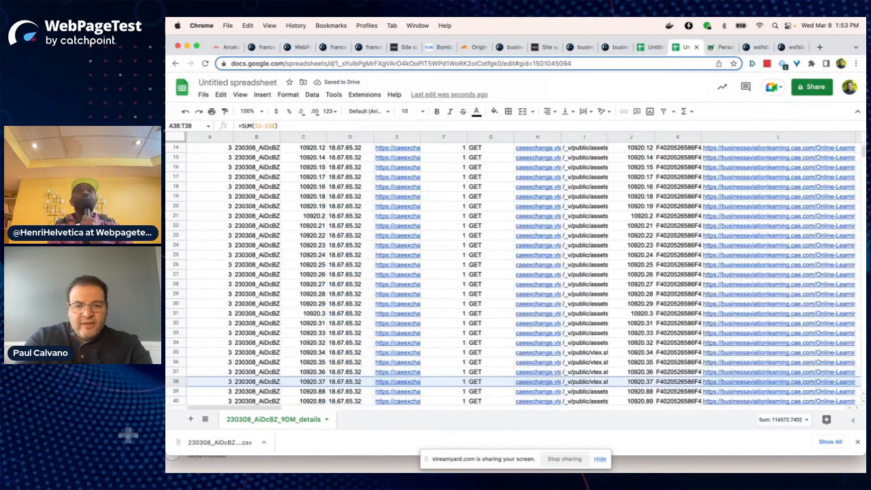
{"action": "key", "text": "super+shift+Up"}
{"action": "key", "text": "Right"}
{"action": "key", "text": "Left"}
{"action": "key", "text": "Left"}
{"action": "key", "text": "Left"}
{"action": "key", "text": "Left"}
{"action": "key", "text": "Left"}
{"action": "key", "text": "Left"}
{"action": "key", "text": "Left"}
{"action": "key", "text": "Left"}
{"action": "key", "text": "Left"}
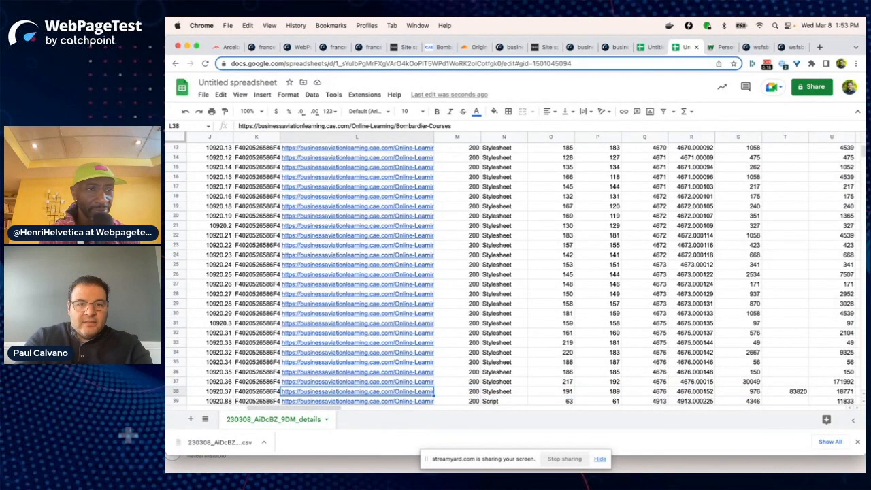
{"action": "key", "text": "super+shift+Up"}
{"action": "key", "text": "shift+Down"}
{"action": "key", "text": "super+c"}
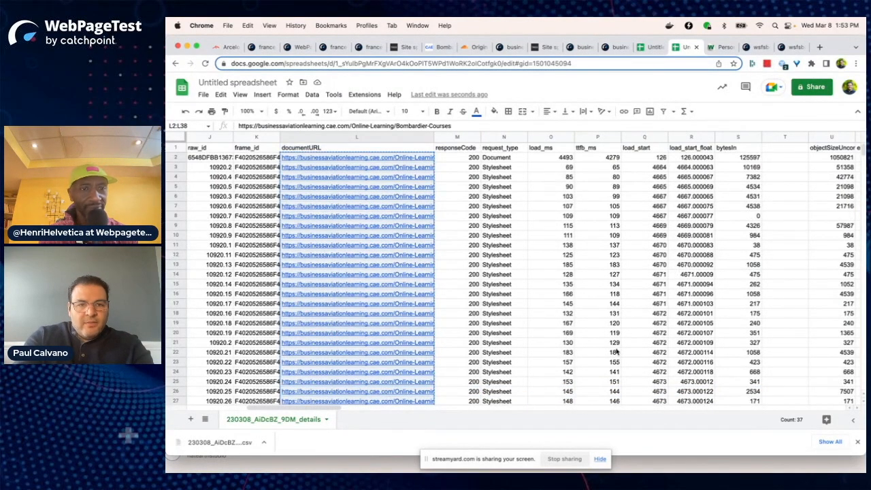
{"action": "key", "text": "shift+Down"}
{"action": "key", "text": "super+c"}
- Switch to Terminal, clear the screen and change into the cae directory
{"action": "key", "text": "ctrl+Right"}
{"action": "key", "text": "ctrl+Right"}
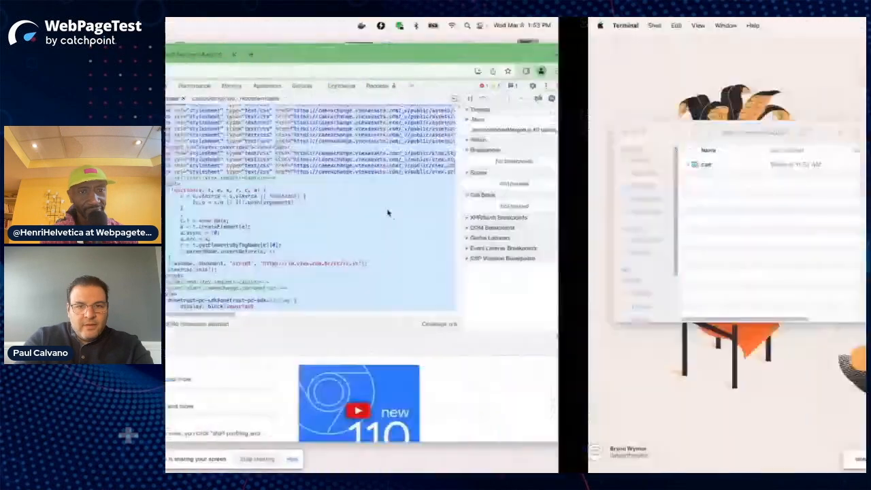
{"action": "type", "text": "clear"}
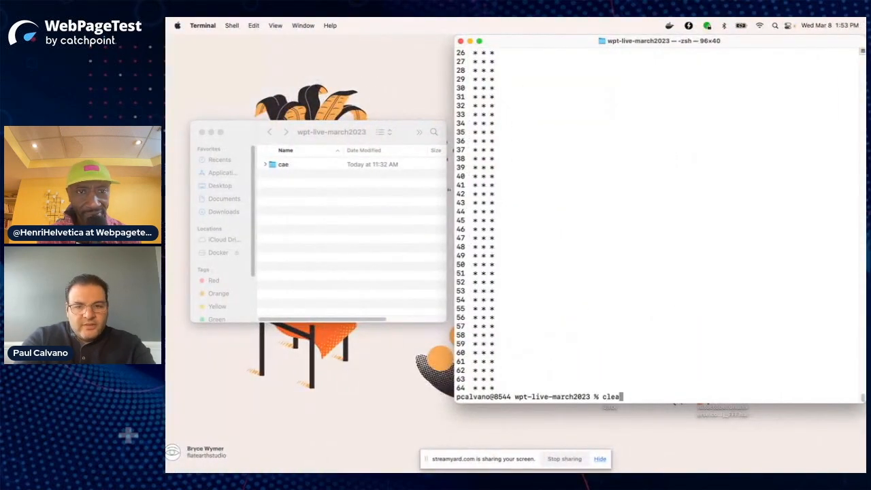
{"action": "key", "text": "Return"}
{"action": "type", "text": "ls"}
{"action": "key", "text": "Return"}
{"action": "type", "text": "cd caw"}
{"action": "key", "text": "Return"}
{"action": "type", "text": "cd ca"}
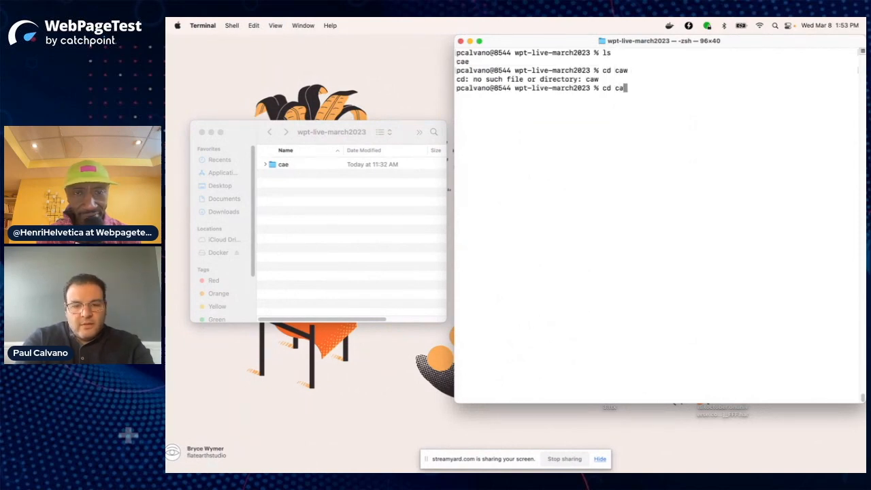
{"action": "type", "text": "e"}
{"action": "key", "text": "Return"}
- Create css.txt in the cae directory and paste the copied URLs into it using vi
{"action": "type", "text": "h "}
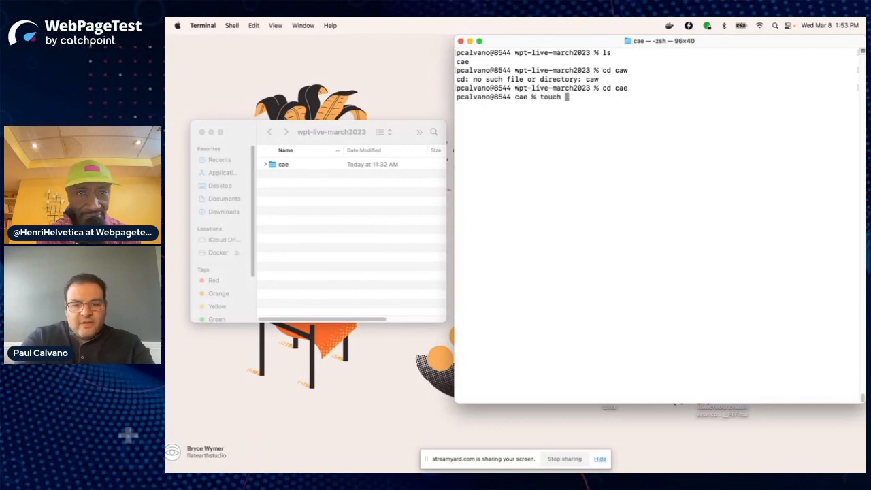
{"action": "type", "text": "css.txt"}
{"action": "key", "text": "Return"}
{"action": "type", "text": "vi css.txt"}
{"action": "key", "text": "Return"}
{"action": "key", "text": "i"}
{"action": "key", "text": "super+v"}
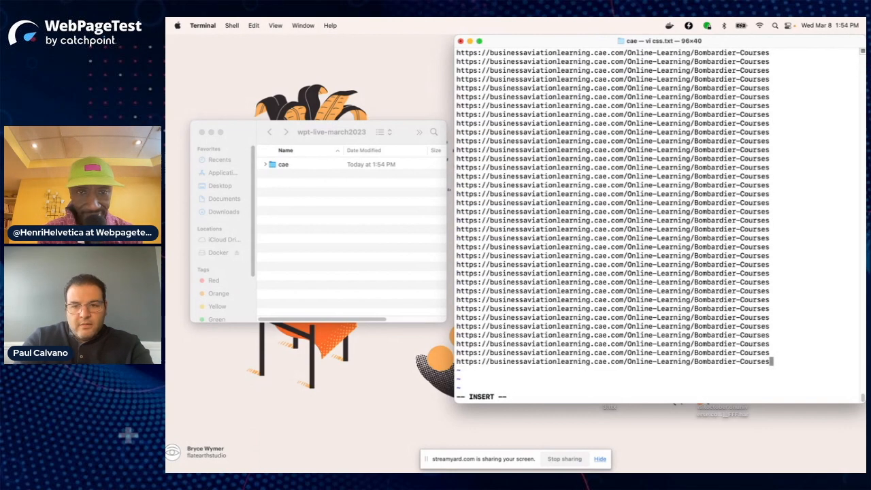
- Delete the last pasted URL lines from css.txt, save the file and leave vi
{"action": "key", "text": "Escape"}
{"action": "key", "text": "d"}
{"action": "key", "text": "d"}
{"action": "key", "text": "d"}
{"action": "key", "text": "d"}
{"action": "key", "text": "d"}
{"action": "key", "text": "d"}
{"action": "key", "text": "d"}
{"action": "key", "text": "d"}
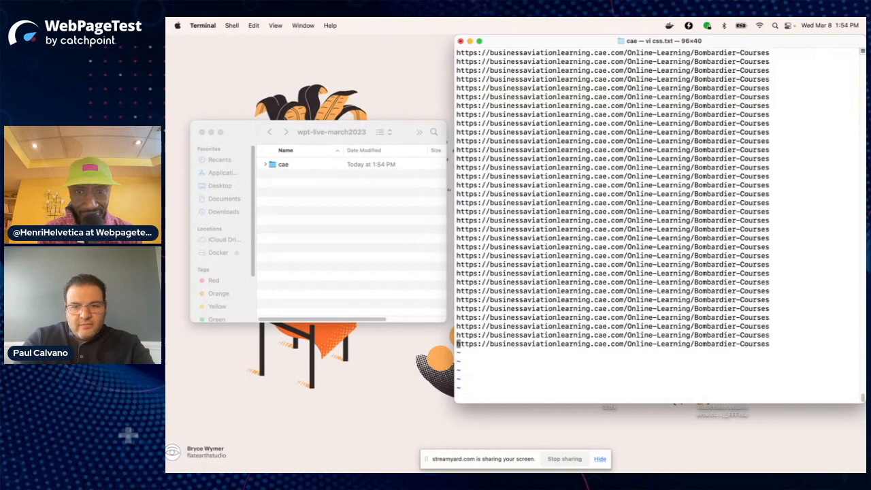
{"action": "type", "text": ":w"}
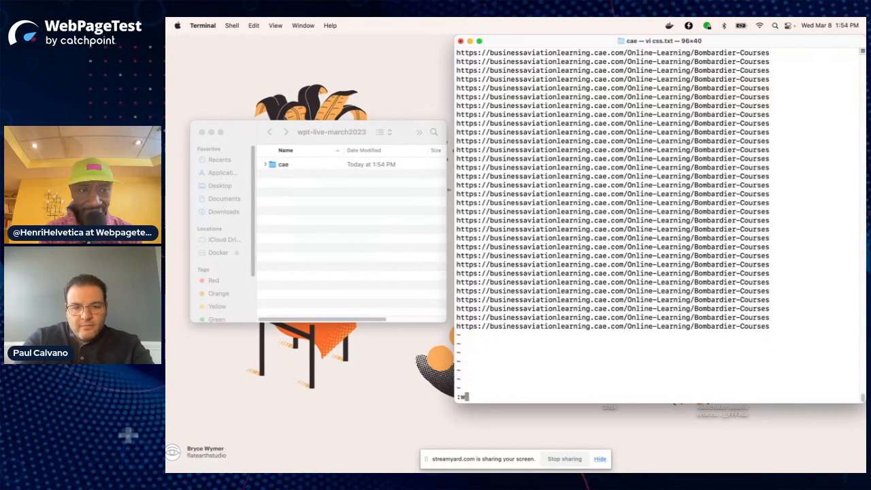
{"action": "key", "text": "Return"}
- Remove css.txt from the cae directory with rm
{"action": "key", "text": "Up"}
{"action": "key", "text": "Left"}
{"action": "key", "text": "Left"}
{"action": "key", "text": "Left"}
{"action": "key", "text": "Left"}
{"action": "key", "text": "Left"}
{"action": "key", "text": "Left"}
{"action": "key", "text": "Left"}
{"action": "key", "text": "Left"}
{"action": "key", "text": "BackSpace"}
{"action": "key", "text": "BackSpace"}
{"action": "type", "text": "r"}
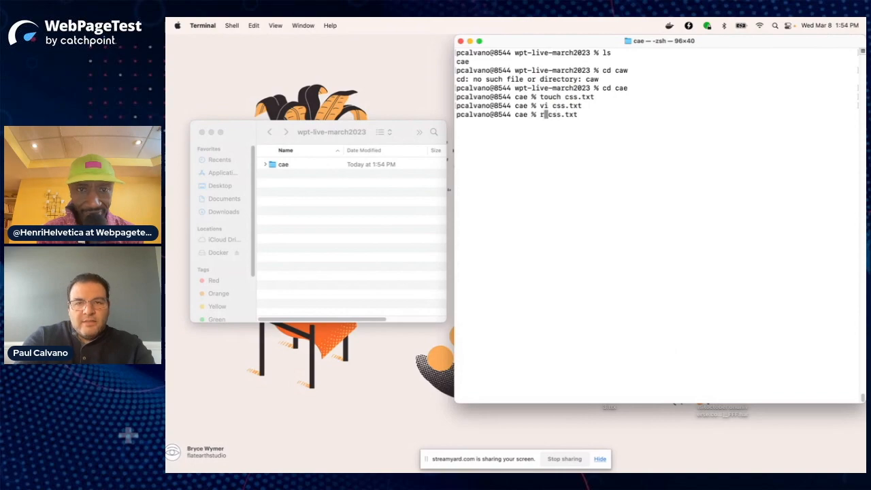
{"action": "type", "text": "m"}
{"action": "key", "text": "Return"}
- Switch back to the request spreadsheet in Chrome and go to the first stylesheet row, row 3
{"action": "key", "text": "ctrl+Left"}
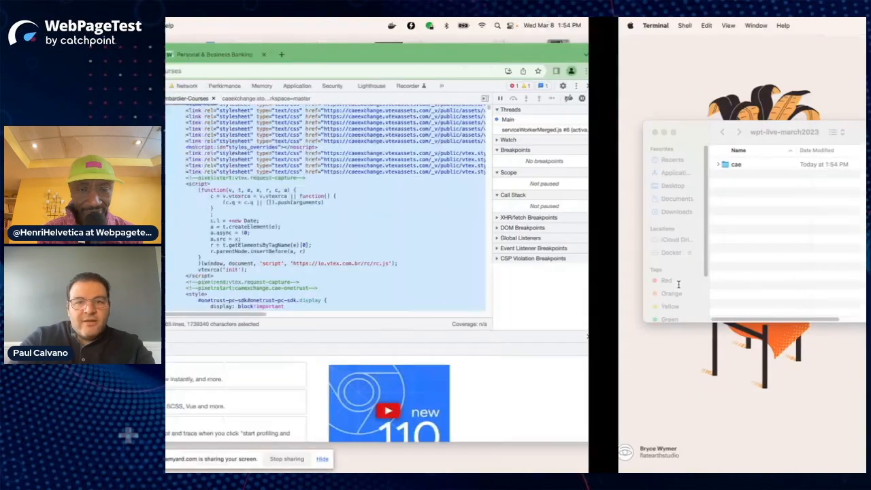
{"action": "key", "text": "ctrl+Left"}
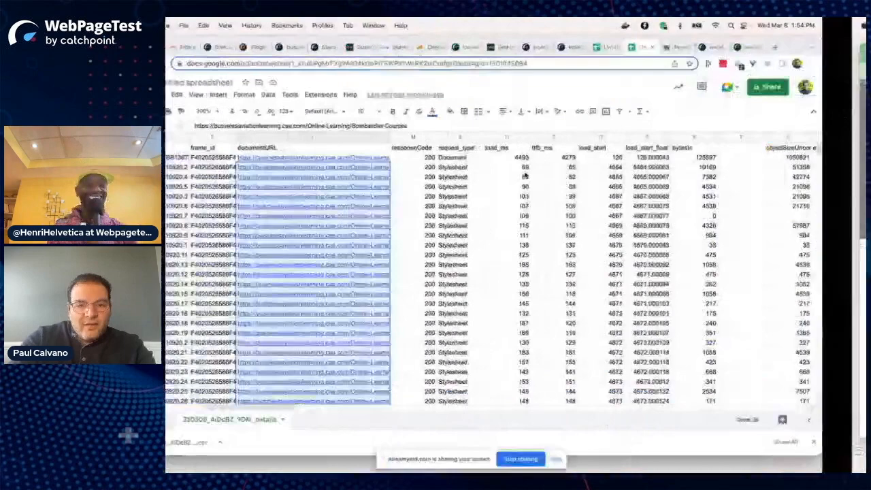
{"action": "scroll", "coordinate": [504, 234], "scroll_direction": "down", "scroll_amount": 4}
{"action": "key", "text": "Left"}
{"action": "key", "text": "Left"}
{"action": "key", "text": "Right"}
{"action": "key", "text": "Right"}
{"action": "key", "text": "Right"}
{"action": "key", "text": "Right"}
{"action": "key", "text": "ctrl+Up"}
{"action": "key", "text": "Down"}
{"action": "key", "text": "Left"}
{"action": "key", "text": "Left"}
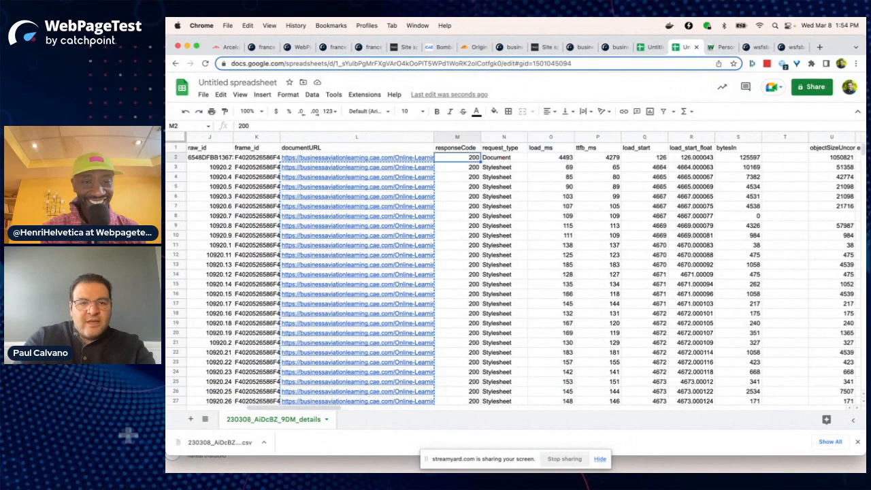
{"action": "key", "text": "Left"}
{"action": "key", "text": "Left"}
{"action": "key", "text": "Left"}
{"action": "key", "text": "Left"}
{"action": "key", "text": "Left"}
{"action": "key", "text": "Down"}
{"action": "key", "text": "shift+Down"}
{"action": "key", "text": "shift+Down"}
{"action": "key", "text": "shift+Down"}
{"action": "key", "text": "shift+Down"}
{"action": "key", "text": "shift+Down"}
{"action": "key", "text": "shift+Down"}
{"action": "key", "text": "shift+Down"}
{"action": "key", "text": "shift+Down"}
- Copy the full_url values of the stylesheet rows, E3:E38
{"action": "key", "text": "Left"}
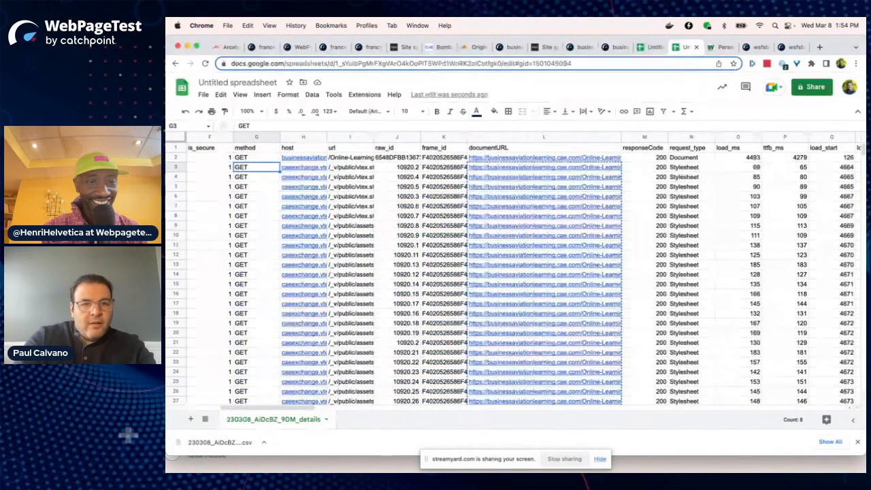
{"action": "key", "text": "Left"}
{"action": "key", "text": "Left"}
{"action": "key", "text": "Left"}
{"action": "key", "text": "Right"}
{"action": "key", "text": "shift+Down"}
{"action": "key", "text": "shift+Down"}
{"action": "key", "text": "shift+Down"}
{"action": "key", "text": "shift+Down"}
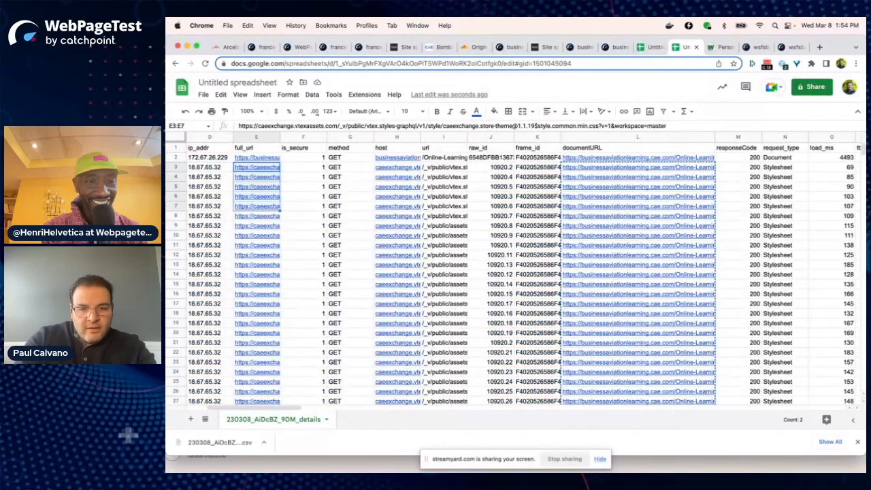
{"action": "key", "text": "shift+Down"}
{"action": "key", "text": "shift+Down"}
{"action": "key", "text": "shift+Down"}
{"action": "key", "text": "shift+Down"}
{"action": "key", "text": "shift+Down"}
{"action": "key", "text": "shift+Down"}
{"action": "key", "text": "shift+Down"}
{"action": "key", "text": "shift+Down"}
{"action": "scroll", "coordinate": [553, 331], "scroll_direction": "down", "scroll_amount": 9}
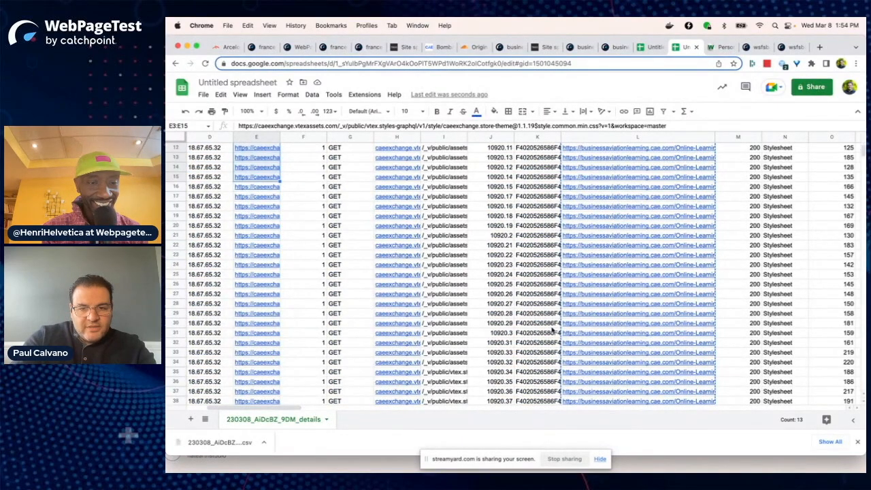
{"action": "scroll", "coordinate": [552, 331], "scroll_direction": "left", "scroll_amount": 1}
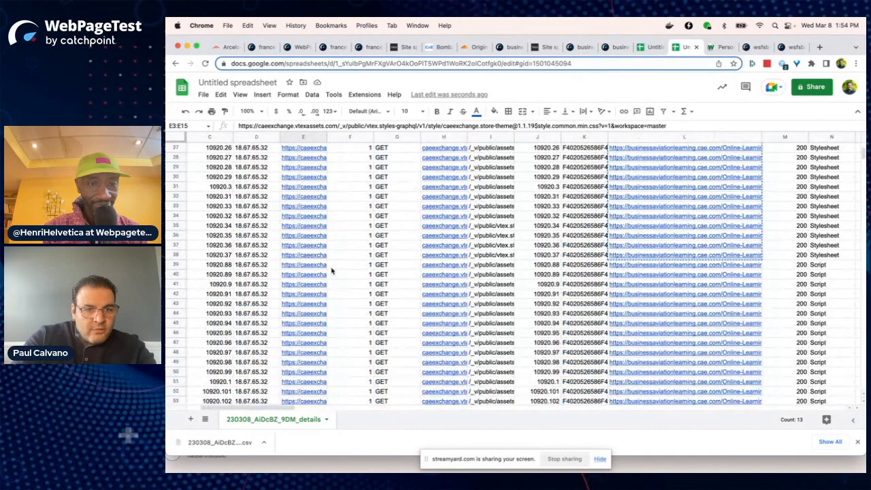
{"action": "left_click", "coordinate": [307, 255], "text": "shift"}
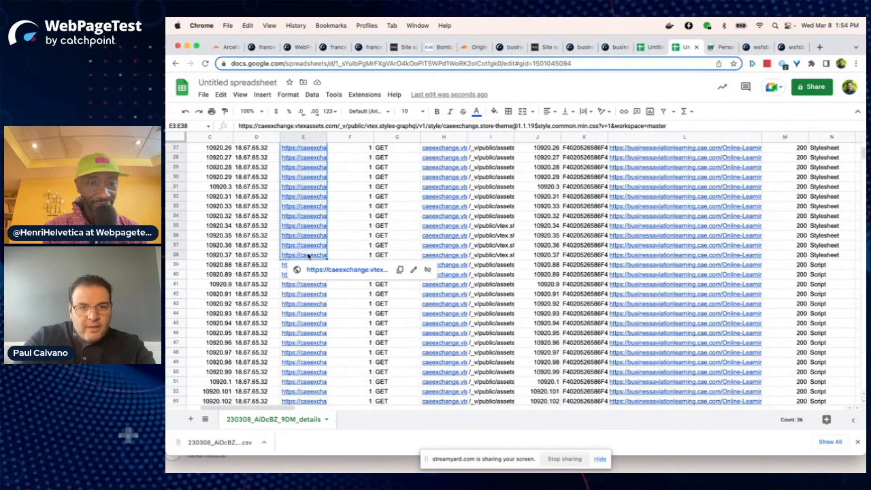
- Switch to Terminal and create a new empty css.txt in the cae directory with touch
{"action": "key", "text": "ctrl+Right"}
{"action": "key", "text": "ctrl+Right"}
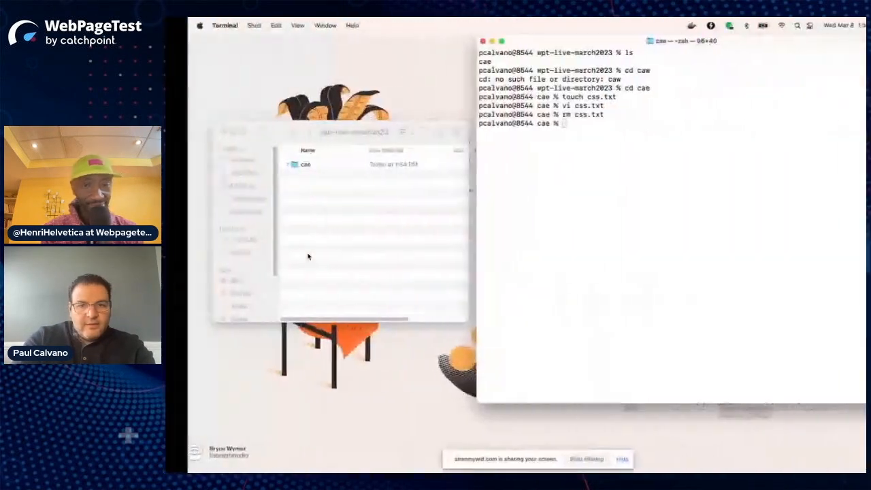
{"action": "left_click", "coordinate": [562, 277]}
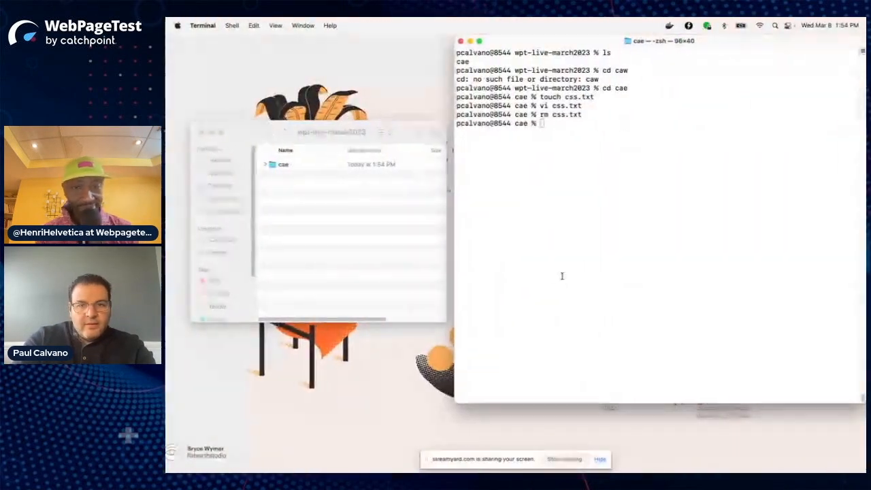
{"action": "type", "text": "touch cs"}
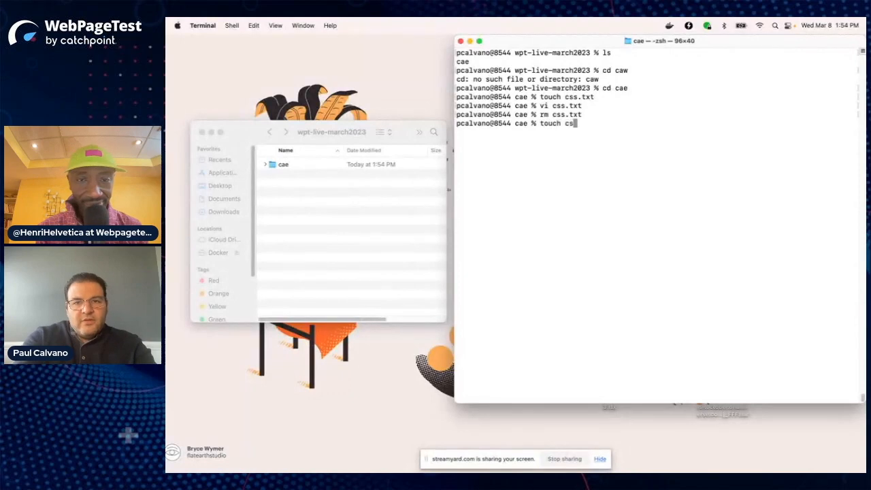
{"action": "type", "text": "s.txt"}
{"action": "key", "text": "Return"}
- Open css.txt in vi, paste the copied stylesheet URLs, then save and quit
{"action": "type", "text": "vi"}
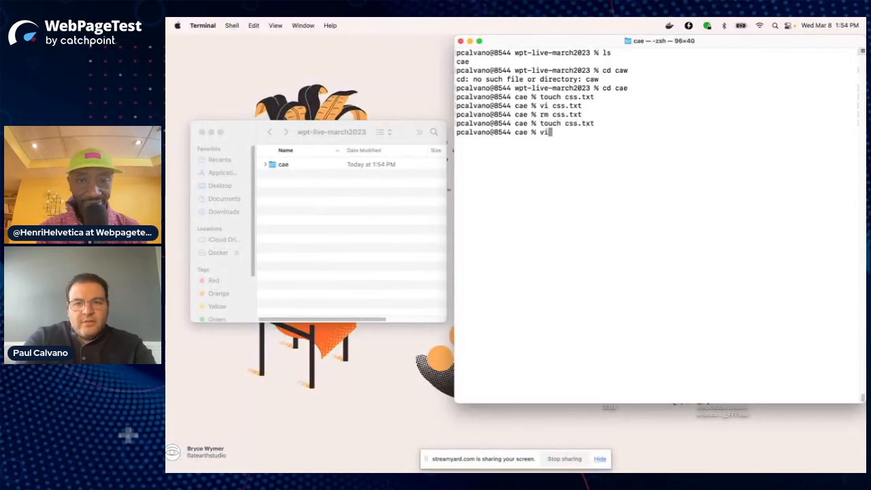
{"action": "type", "text": " css.txt"}
{"action": "key", "text": "Return"}
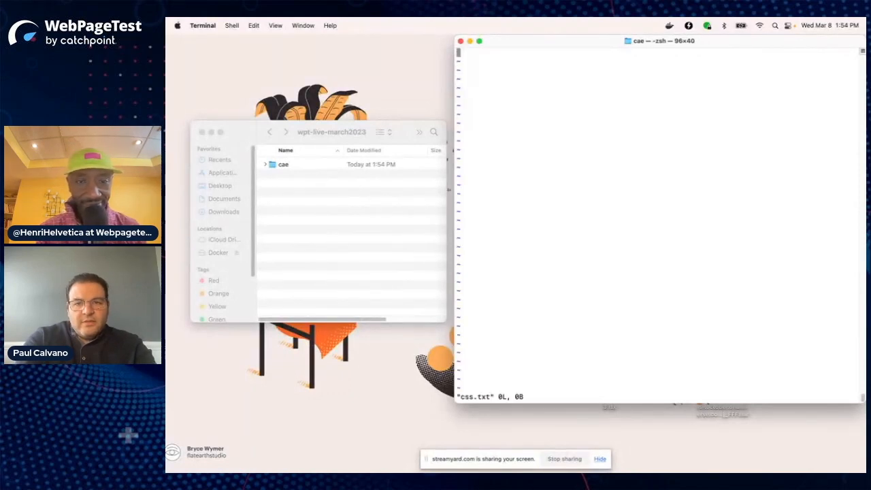
{"action": "key", "text": "i"}
{"action": "key", "text": "super+v"}
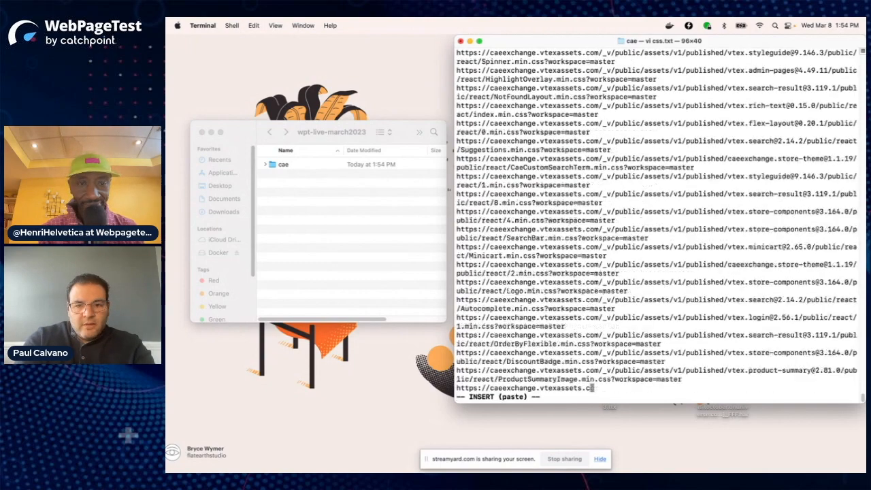
{"action": "key", "text": "Escape"}
{"action": "type", "text": ":wq"}
{"action": "key", "text": "Return"}
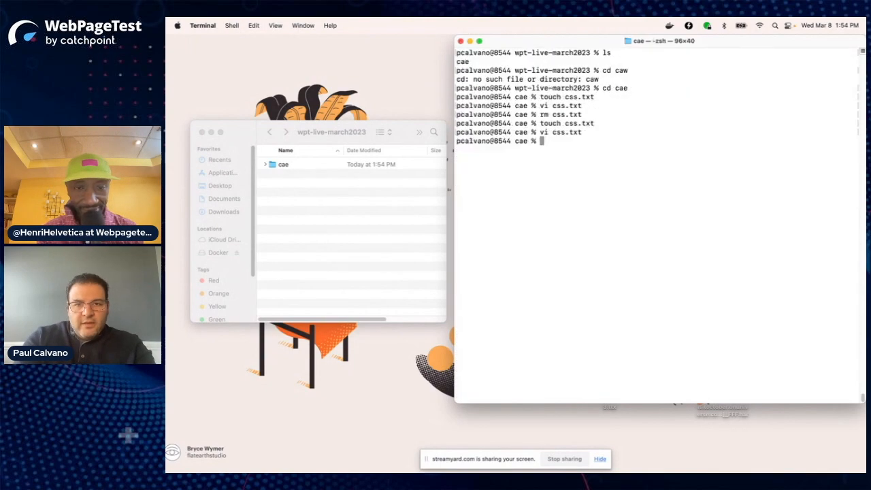
- Print every URL in the file by running for i in $(cat css.txt); do echo $i; done
{"action": "type", "text": "for i in "}
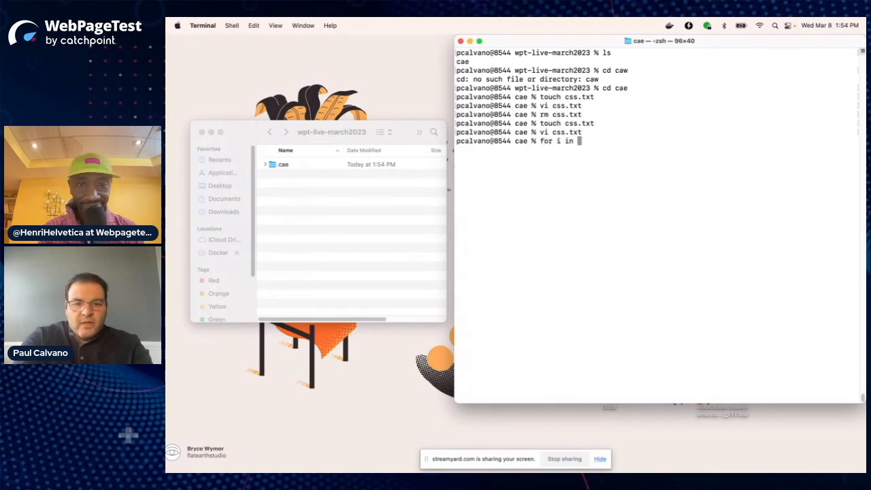
{"action": "type", "text": "$(cat "}
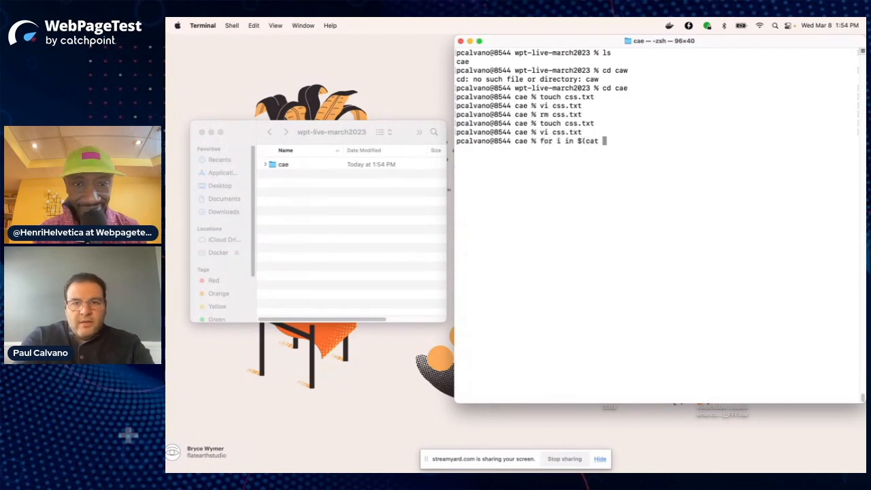
{"action": "type", "text": "css.txt)"}
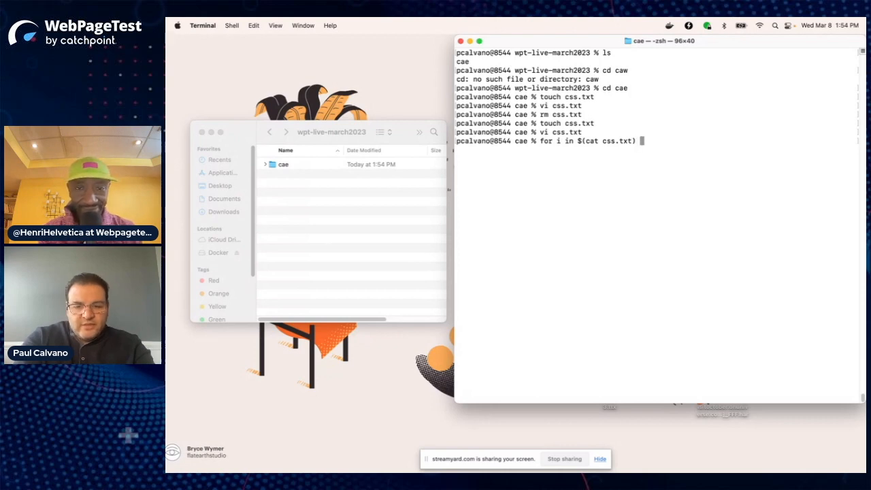
{"action": "key", "text": "BackSpace"}
{"action": "type", "text": "; do echo "}
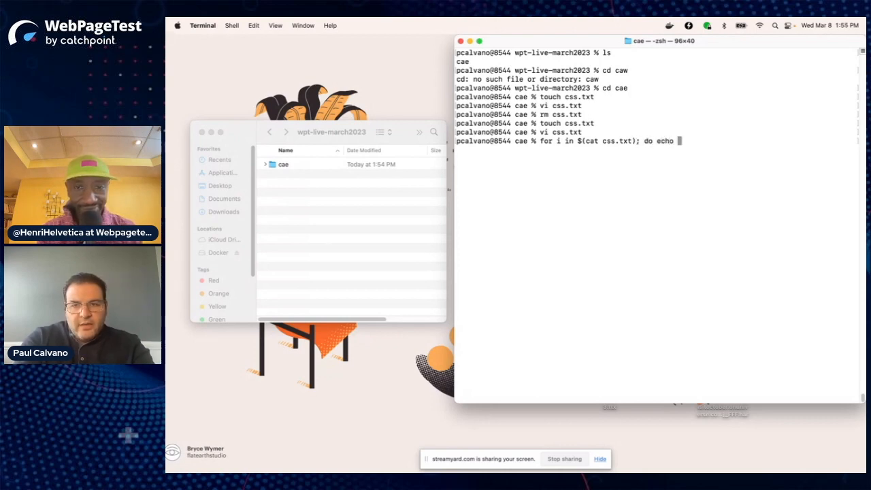
{"action": "type", "text": "$i;"}
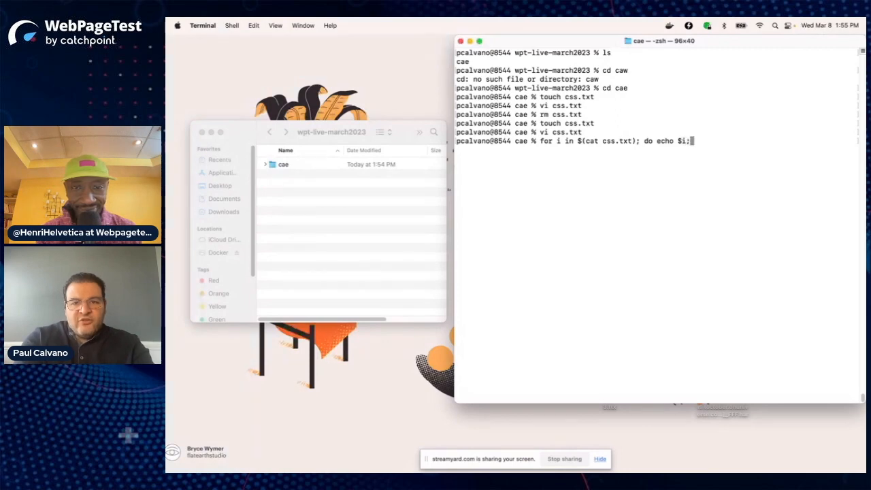
{"action": "type", "text": " done"}
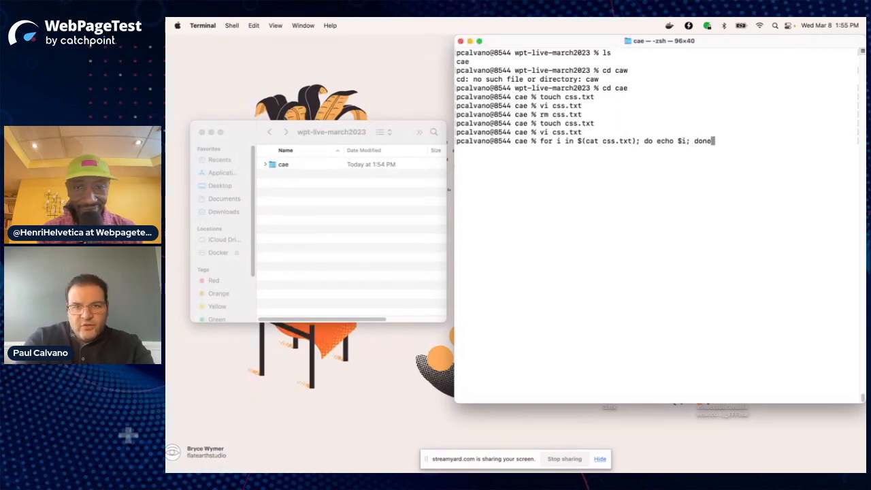
{"action": "key", "text": "Return"}
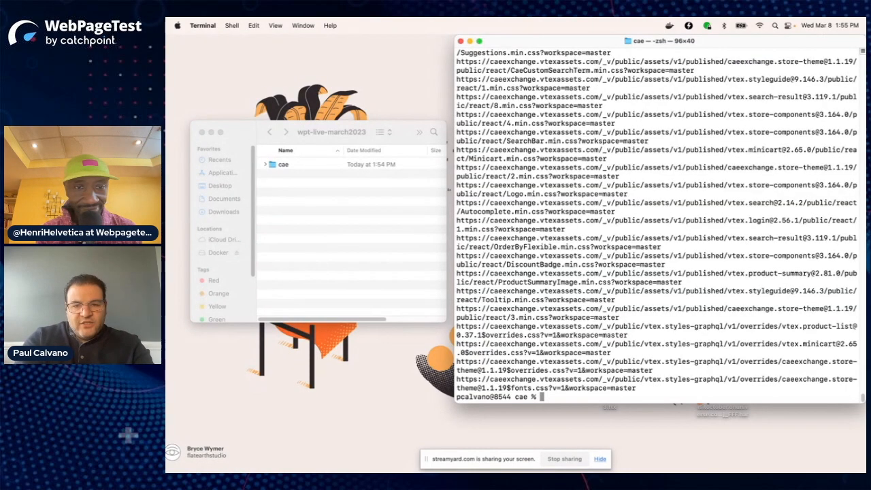
- Clear the screen, recall the css.txt loop and make it call wget for each URL
{"action": "type", "text": "clear"}
{"action": "key", "text": "Return"}
{"action": "key", "text": "Up"}
{"action": "key", "text": "Up"}
{"action": "key", "text": "Left"}
{"action": "key", "text": "Left"}
{"action": "key", "text": "Left"}
{"action": "key", "text": "Left"}
{"action": "key", "text": "Left"}
{"action": "key", "text": "Left"}
{"action": "key", "text": "Left"}
{"action": "key", "text": "Left"}
{"action": "key", "text": "BackSpace"}
{"action": "key", "text": "BackSpace"}
{"action": "key", "text": "BackSpace"}
{"action": "key", "text": "BackSpace"}
{"action": "key", "text": "BackSpace"}
{"action": "type", "text": "wget"}
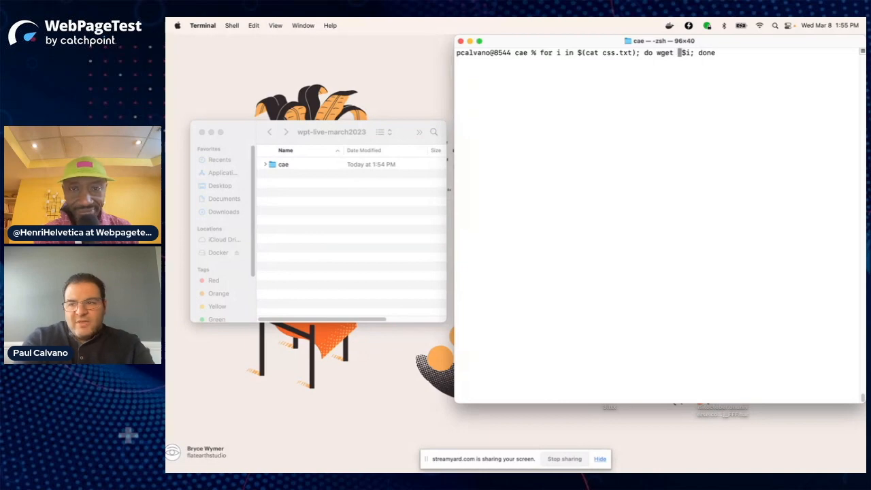
- Add the --inet4-only option to wget in the loop and run it to download all the stylesheets
{"action": "key", "text": "super+Tab"}
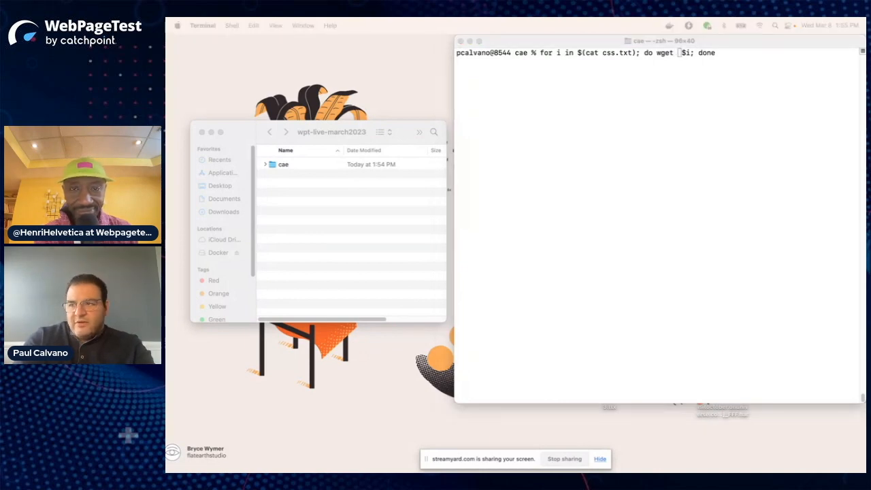
{"action": "left_click", "coordinate": [696, 219]}
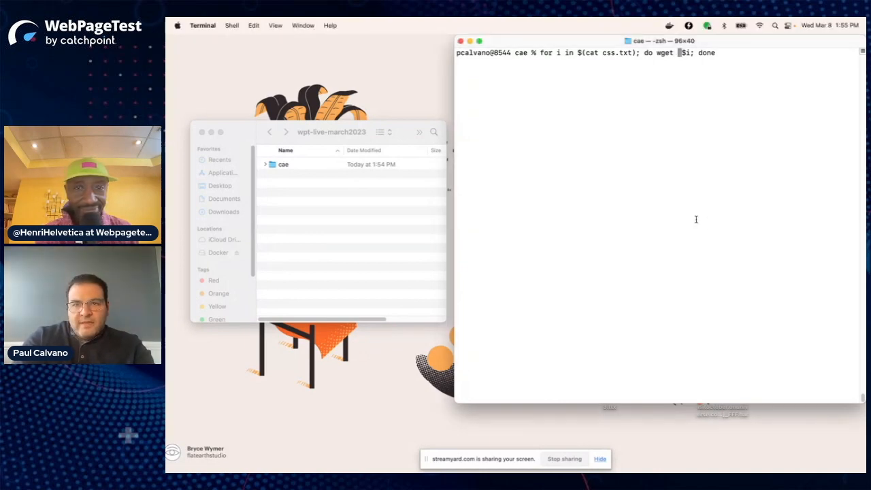
{"action": "type", "text": "--"}
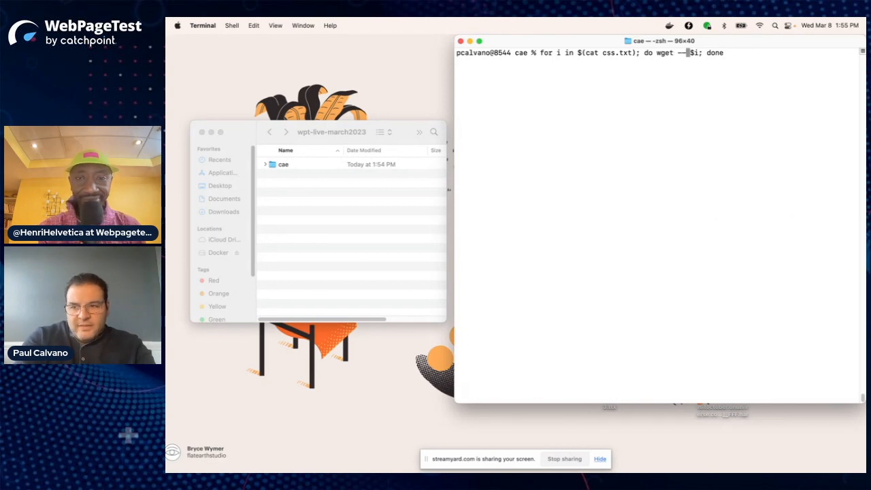
{"action": "type", "text": "inet"}
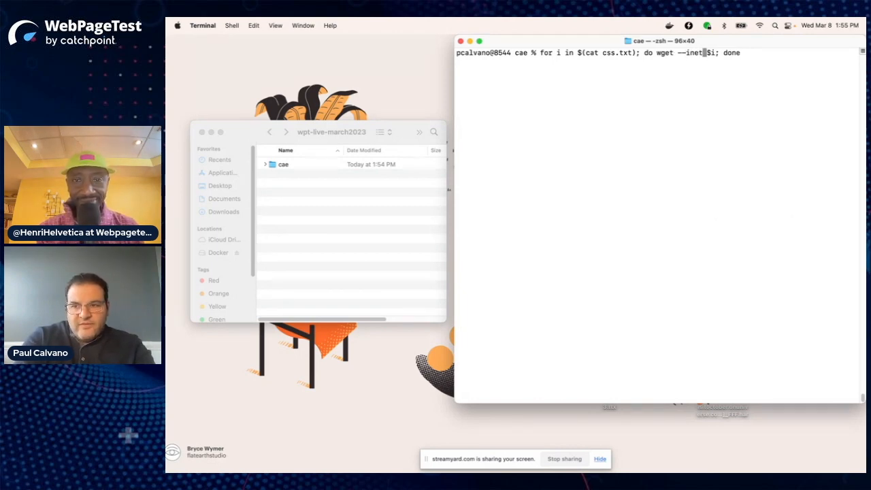
{"action": "type", "text": "4"}
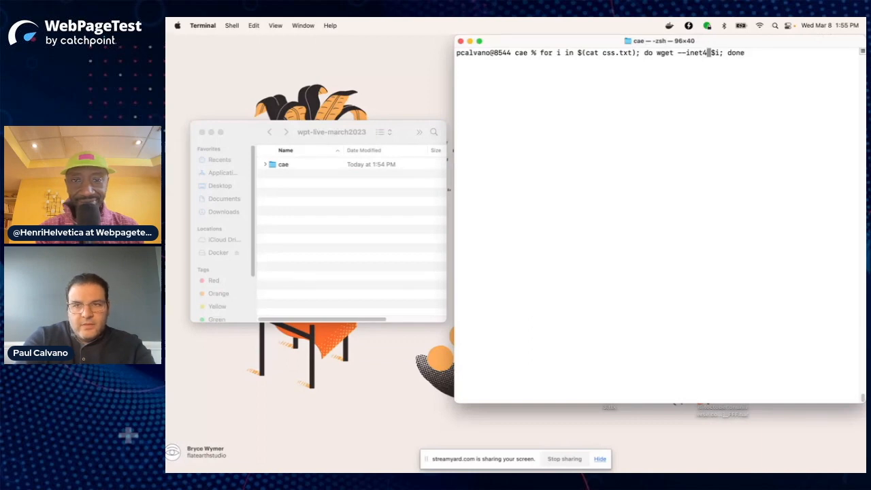
{"action": "type", "text": "-only"}
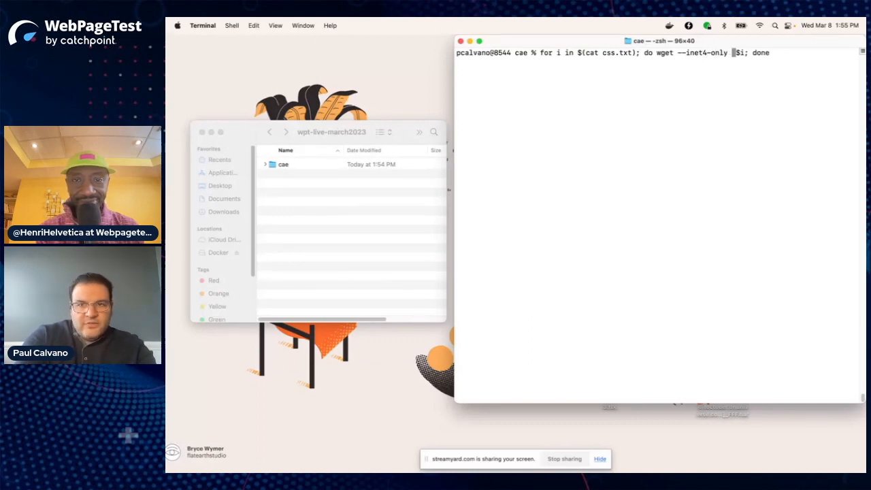
{"action": "key", "text": "Delete"}
{"action": "key", "text": "Return"}
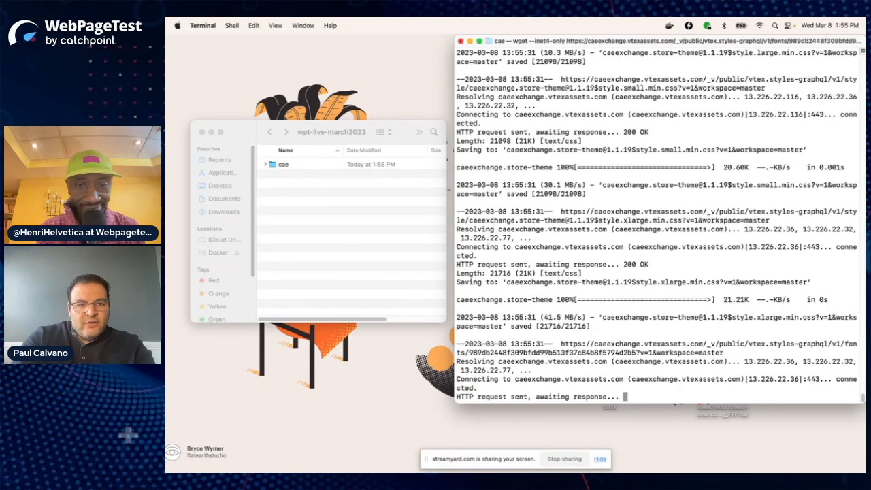
- Open the cae folder in Finder and list its files in Terminal with ls -alht to check the downloads
{"action": "double_click", "coordinate": [274, 164]}
{"action": "scroll", "coordinate": [355, 248], "scroll_direction": "down", "scroll_amount": 2}
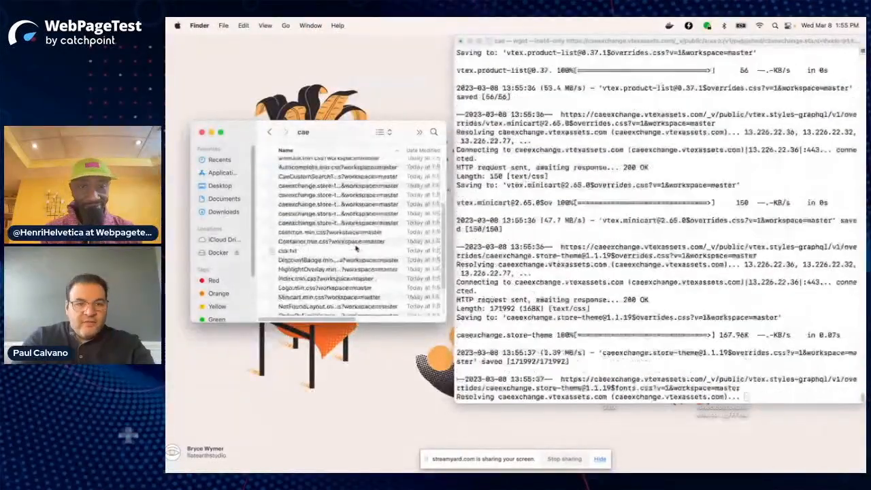
{"action": "left_click", "coordinate": [687, 289]}
{"action": "type", "text": "ls -alht"}
{"action": "key", "text": "Return"}
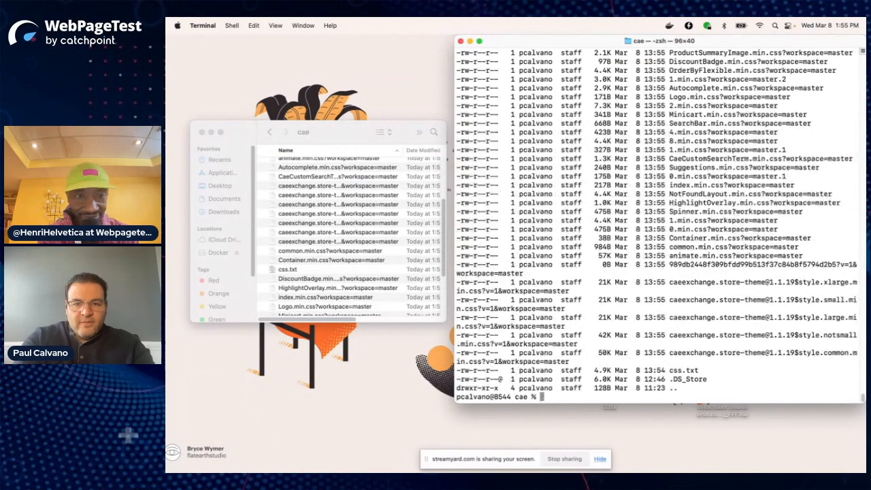
- Concatenate all downloaded stylesheets into allcss.txt by running cat *.css* > allcss.txt
{"action": "type", "text": "cat "}
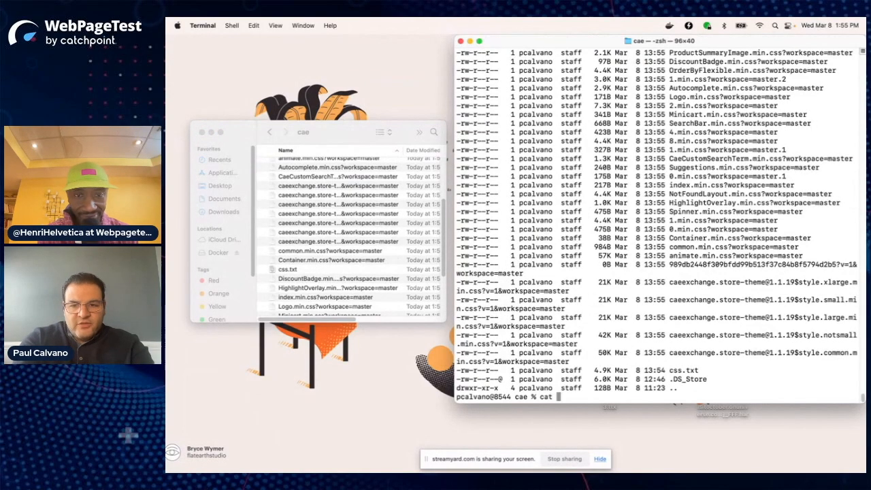
{"action": "type", "text": "*.css."}
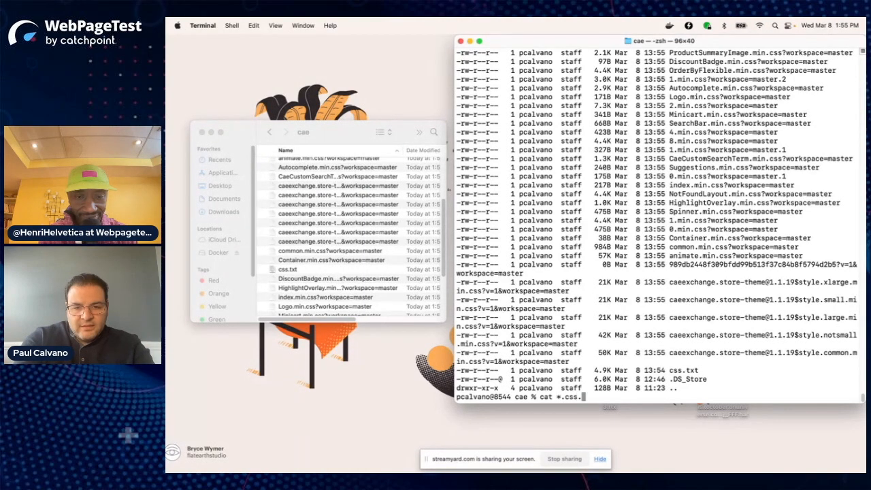
{"action": "key", "text": "BackSpace"}
{"action": "type", "text": "*"}
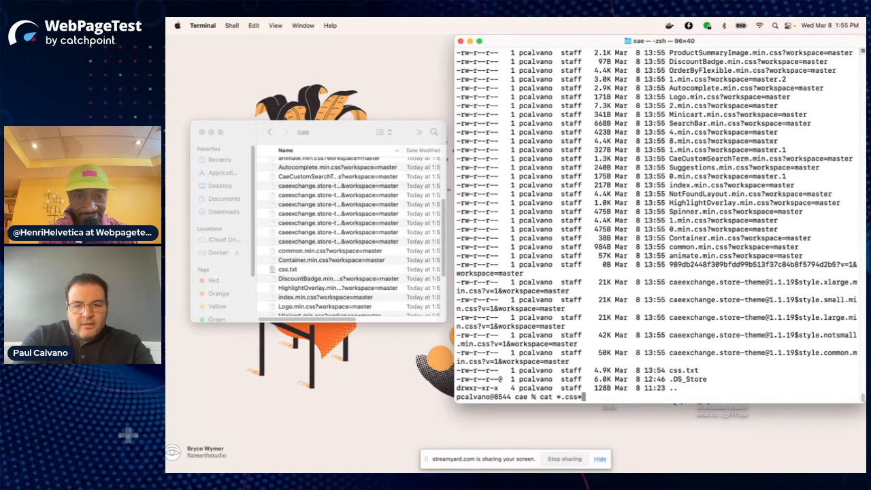
{"action": "type", "text": " > all"}
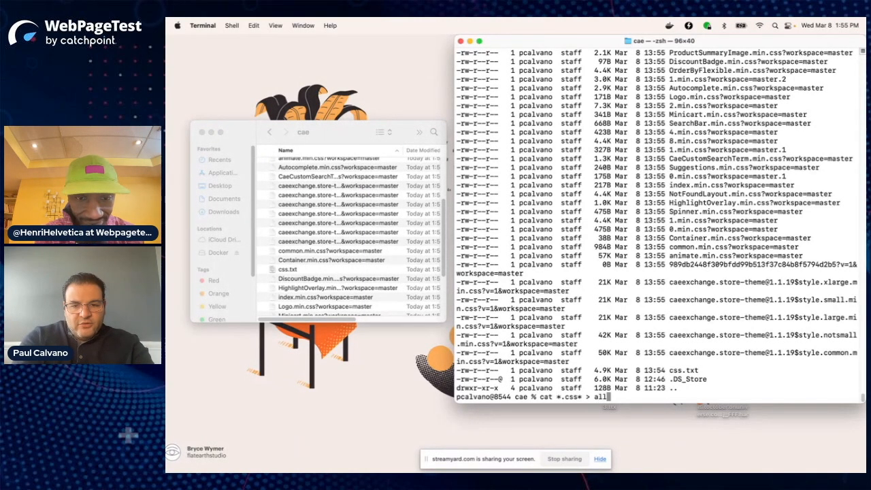
{"action": "type", "text": "css.txt"}
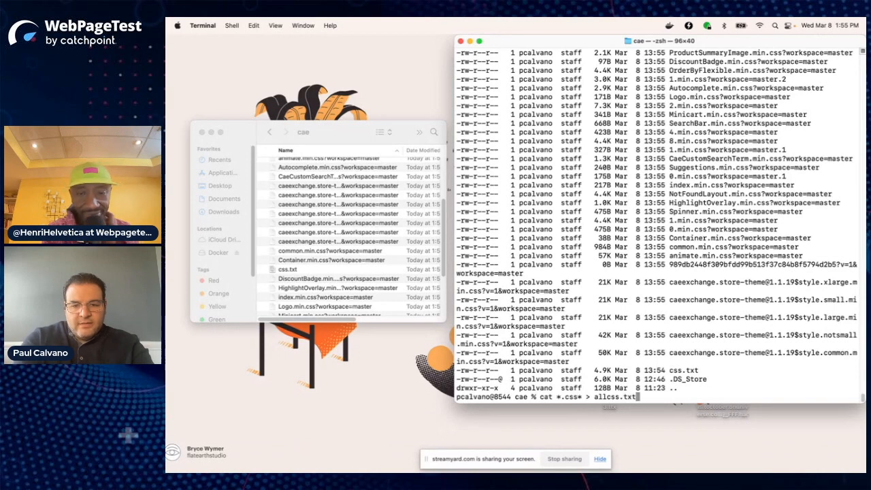
{"action": "key", "text": "Return"}
- List the text files with ls -alh *.txt and highlight the size of allcss.txt
{"action": "type", "text": "ls -alh "}
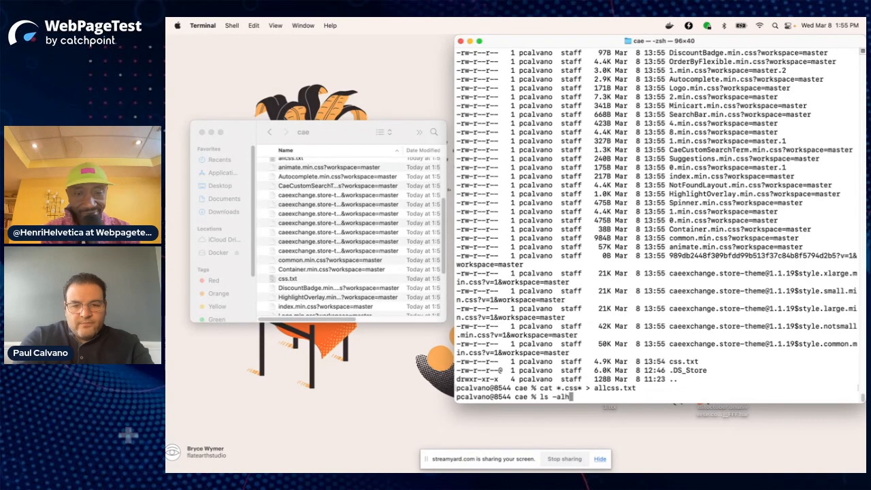
{"action": "type", "text": "*.txt"}
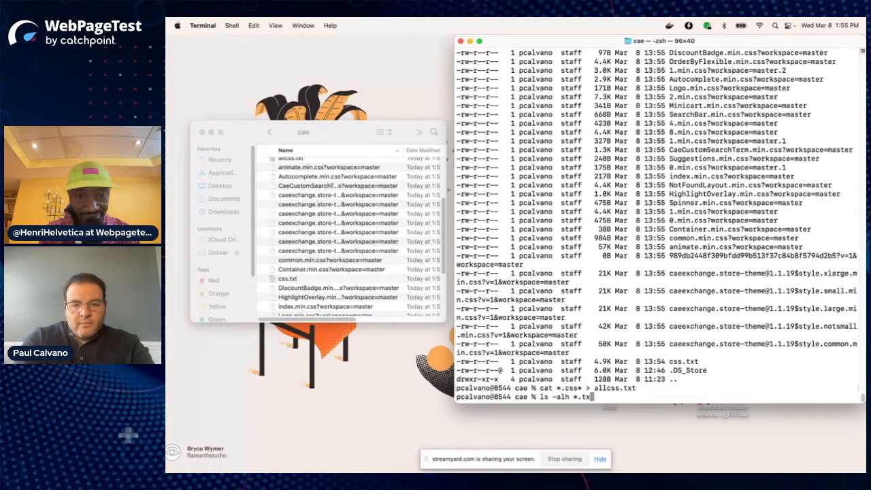
{"action": "key", "text": "Return"}
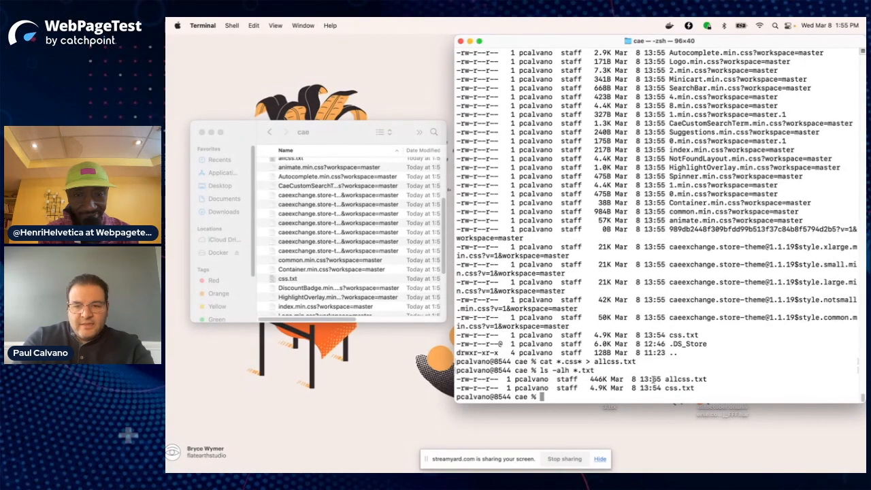
{"action": "left_click_drag", "start_coordinate": [591, 377], "coordinate": [606, 379]}
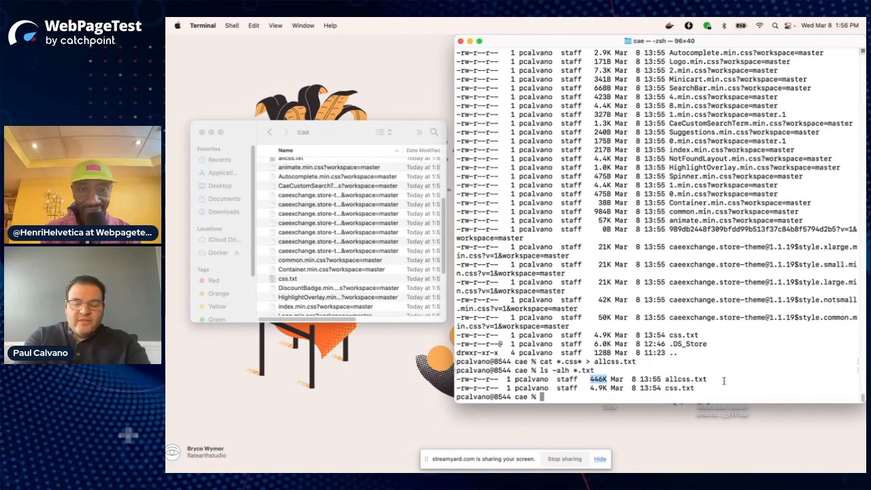
- Compress the combined file with gzip -9 allcss.txt and check the archive's size with ls -alht allcss.txt.gz
{"action": "type", "text": "gzip -9 allcss.txt"}
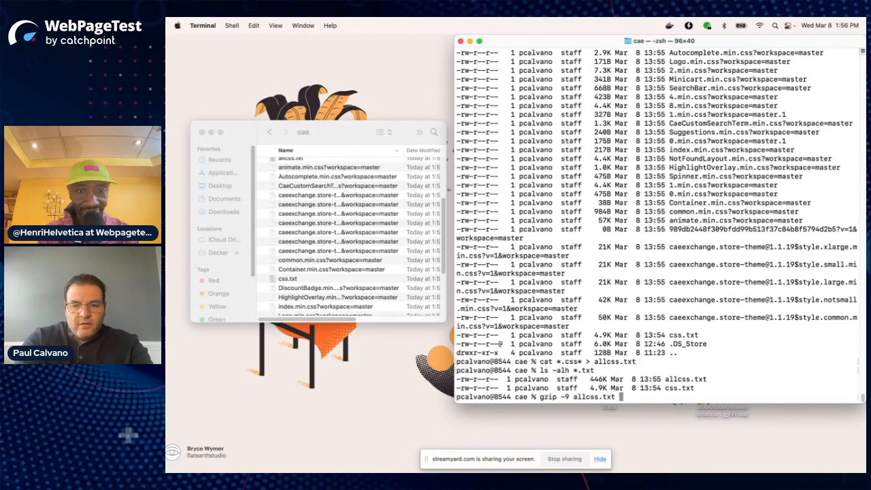
{"action": "key", "text": "Return"}
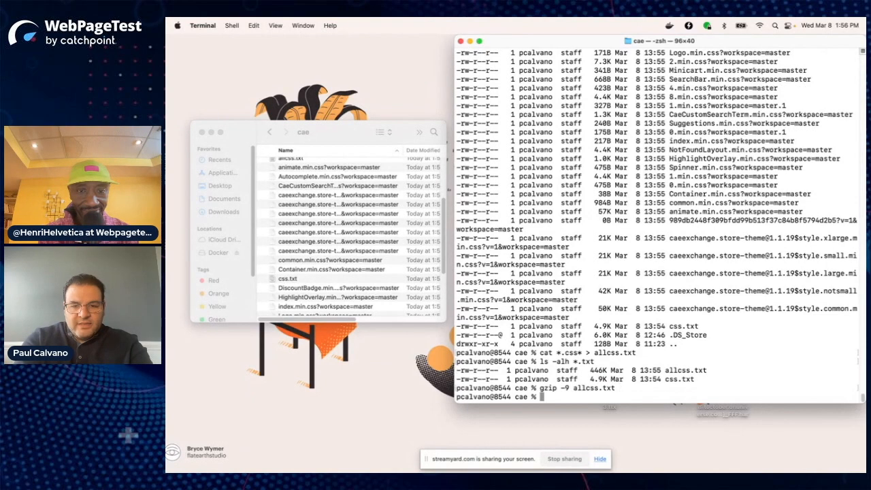
{"action": "type", "text": "ls -alht allcss.txt.gz"}
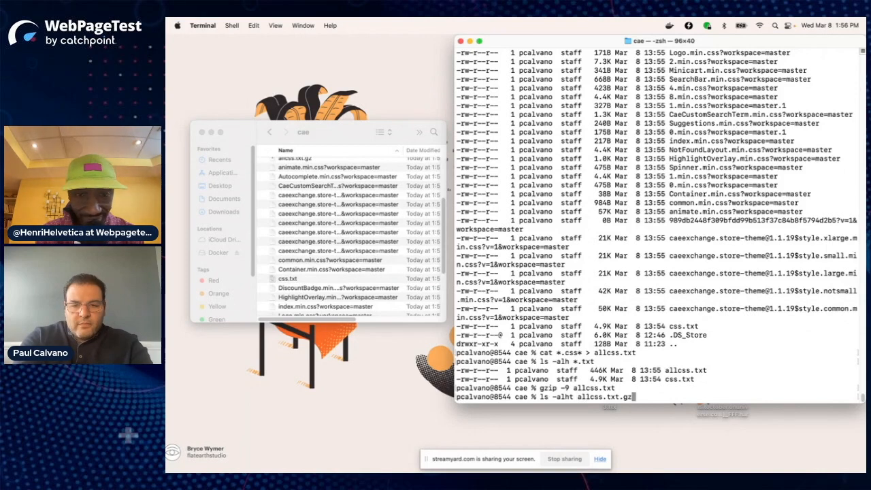
{"action": "key", "text": "Return"}
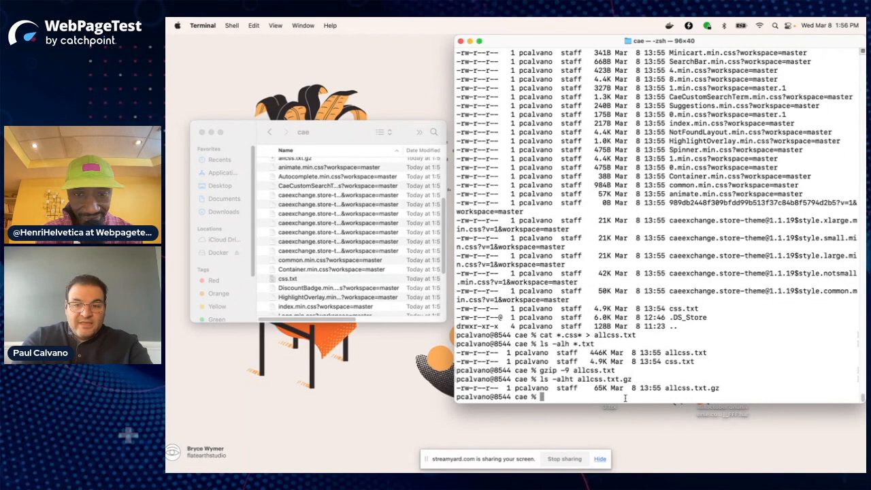
{"action": "double_click", "coordinate": [599, 388]}
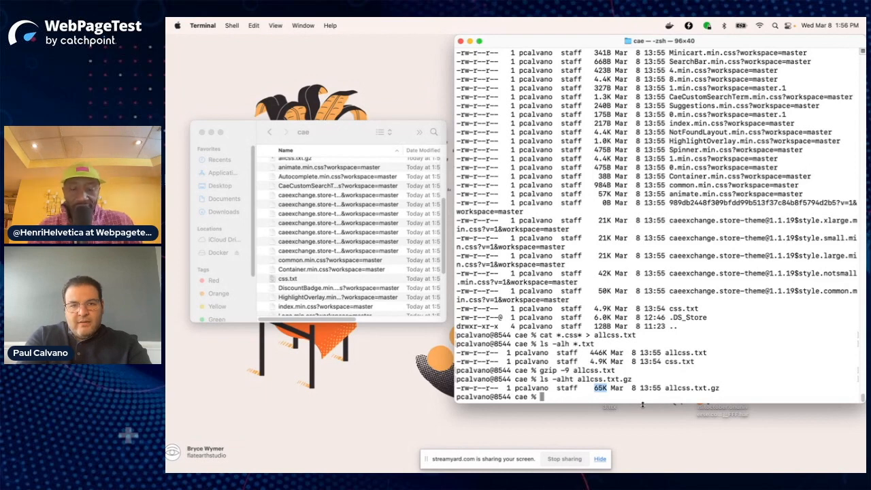
- Count the stylesheet URLs by running wc -l css.txt
{"action": "type", "text": "wc "}
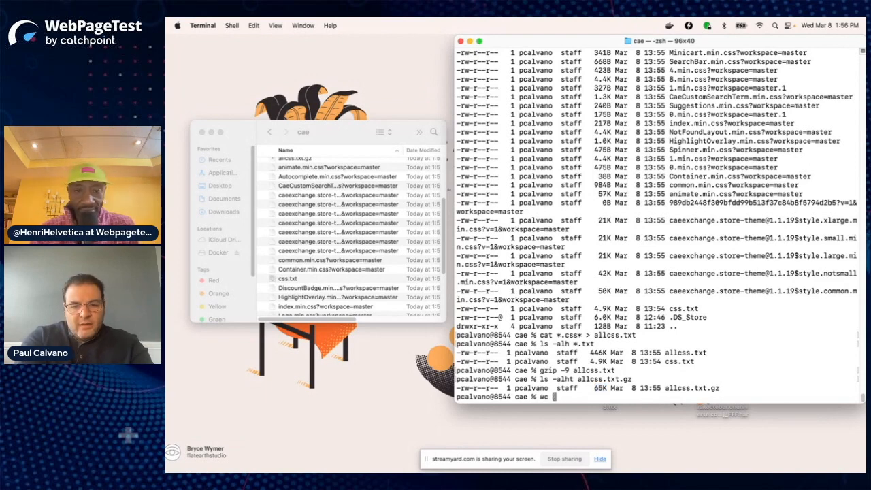
{"action": "type", "text": "-l css.txt"}
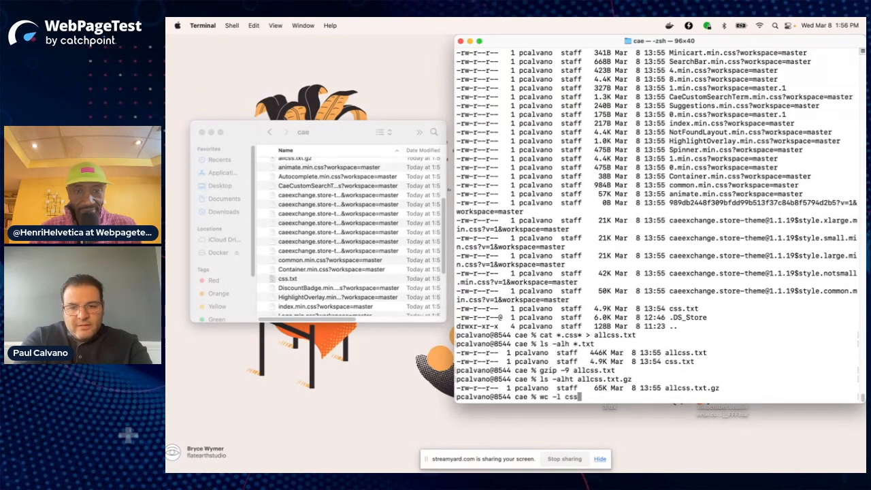
{"action": "key", "text": "Return"}
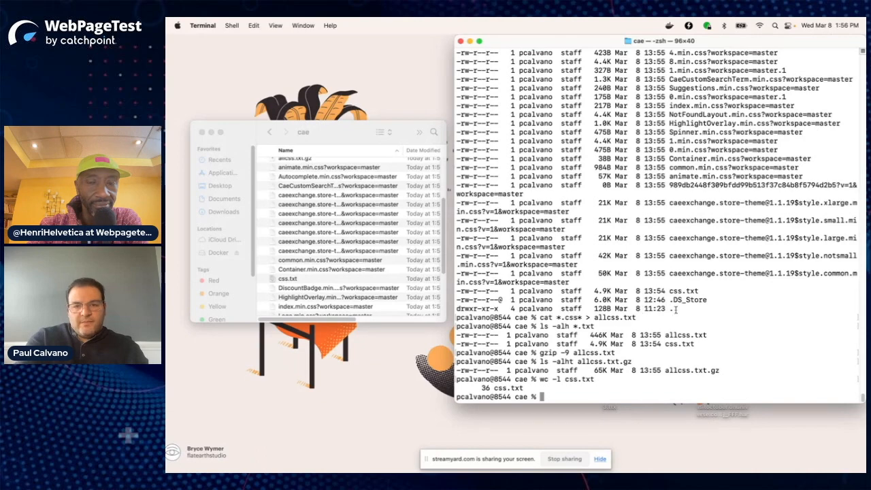
- Switch to the Bombardier Courses page in Chrome, capture its code usage with the DevTools Coverage tool and enlarge the results
{"action": "key", "text": "ctrl+Left"}
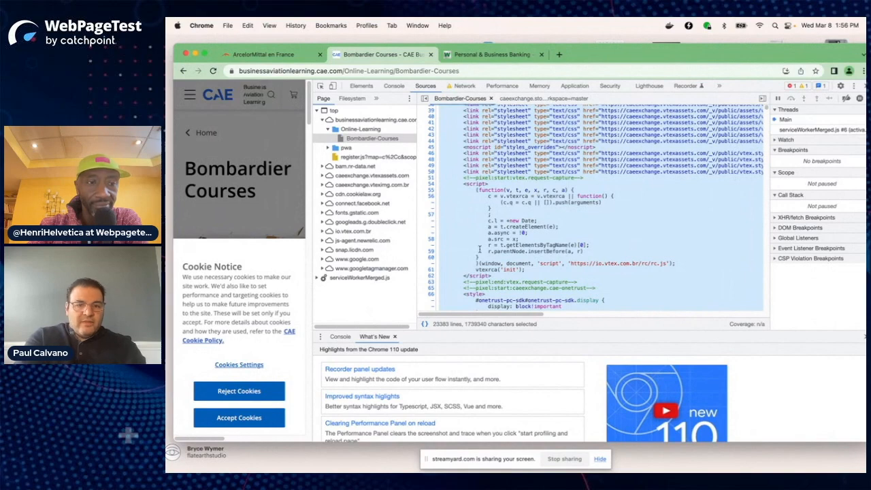
{"action": "left_click", "coordinate": [320, 337]}
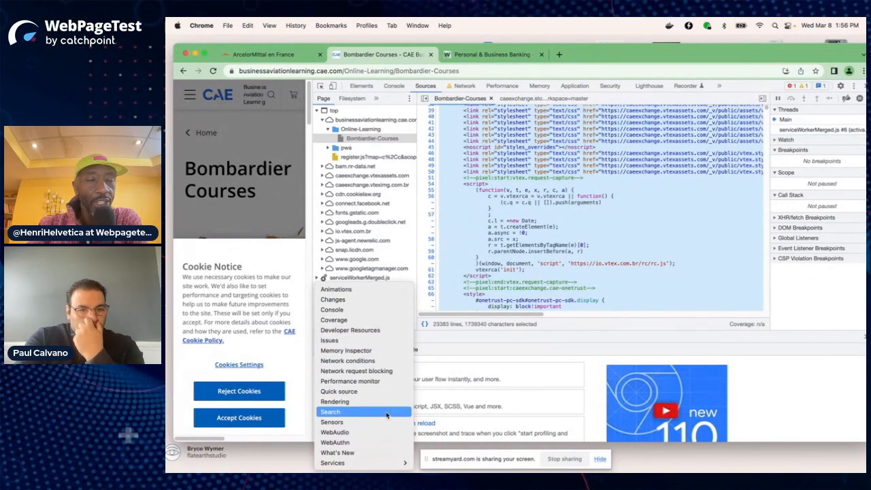
{"action": "left_click", "coordinate": [389, 326]}
{"action": "left_click", "coordinate": [363, 349]}
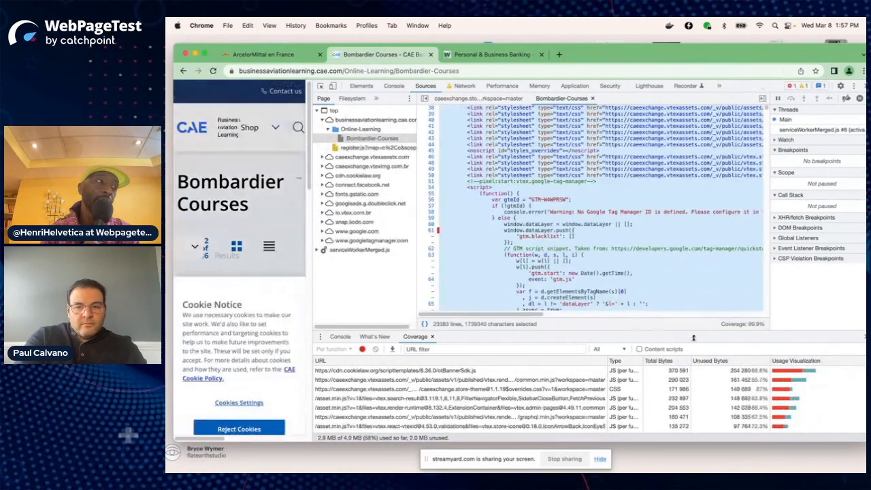
{"action": "left_click_drag", "start_coordinate": [639, 334], "coordinate": [636, 182]}
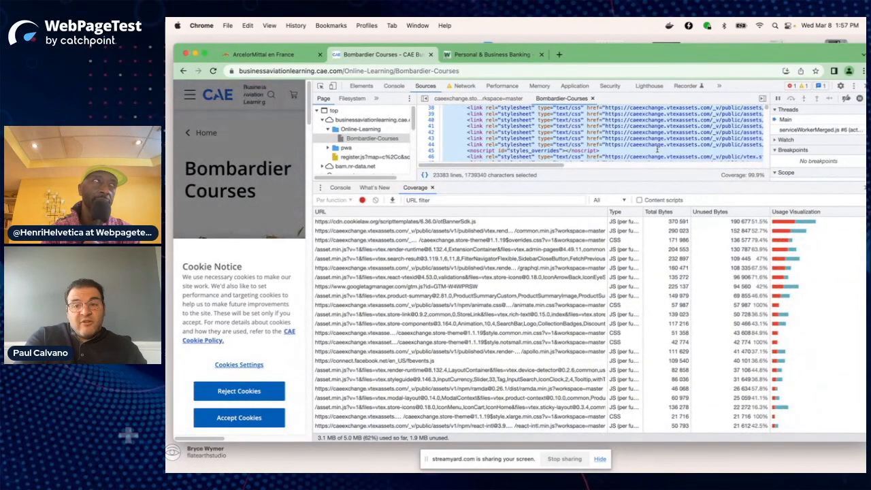
- Sort the coverage results by type and inspect the unused bytes of the CSS files, opening OrderByFlexible, flex-layout, common and ProductSummaryImage
{"action": "key", "text": "ctrl+Right"}
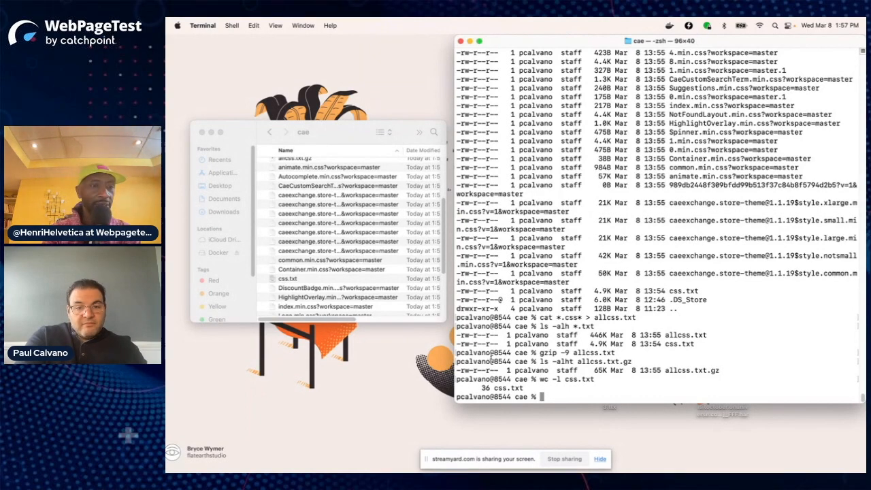
{"action": "key", "text": "ctrl+Left"}
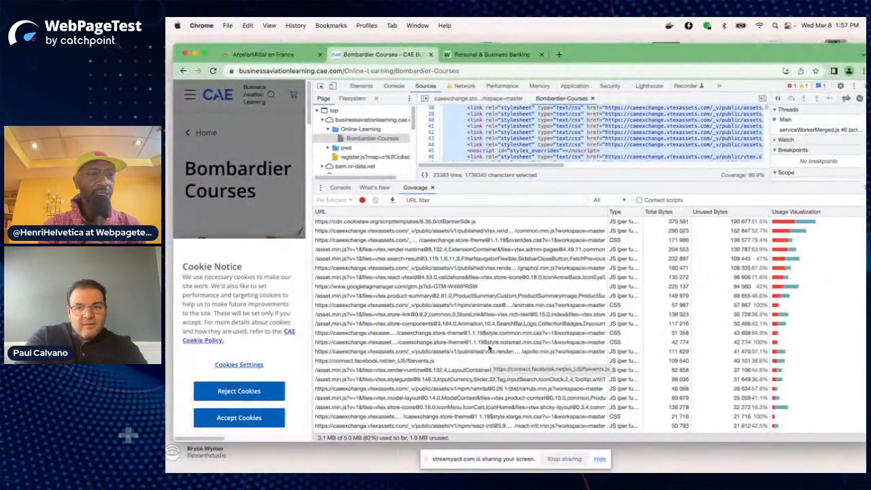
{"action": "left_click", "coordinate": [622, 214]}
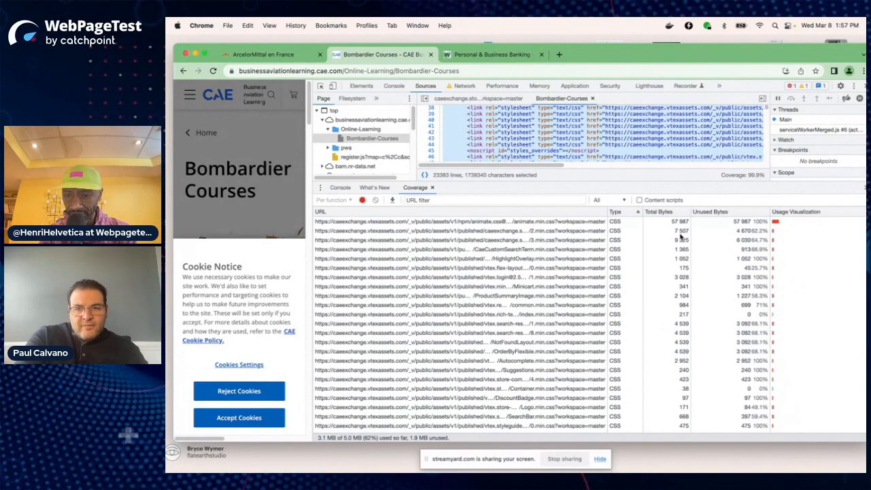
{"action": "left_click", "coordinate": [759, 352]}
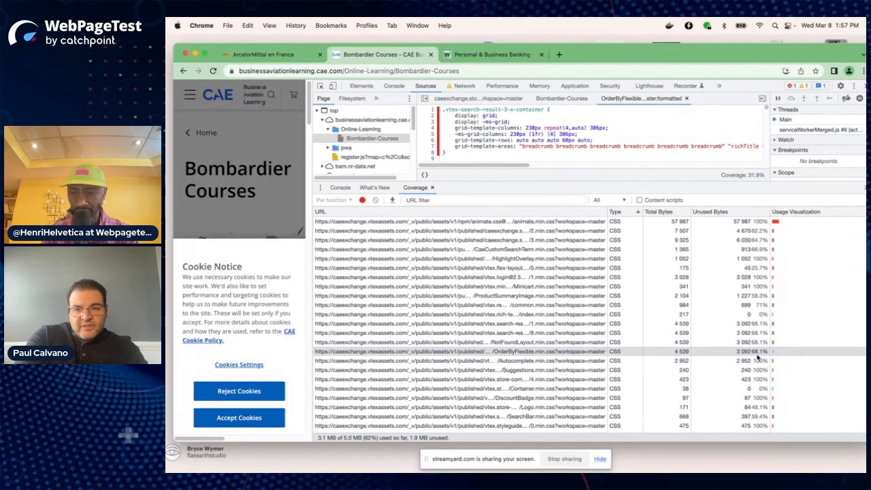
{"action": "left_click", "coordinate": [760, 269]}
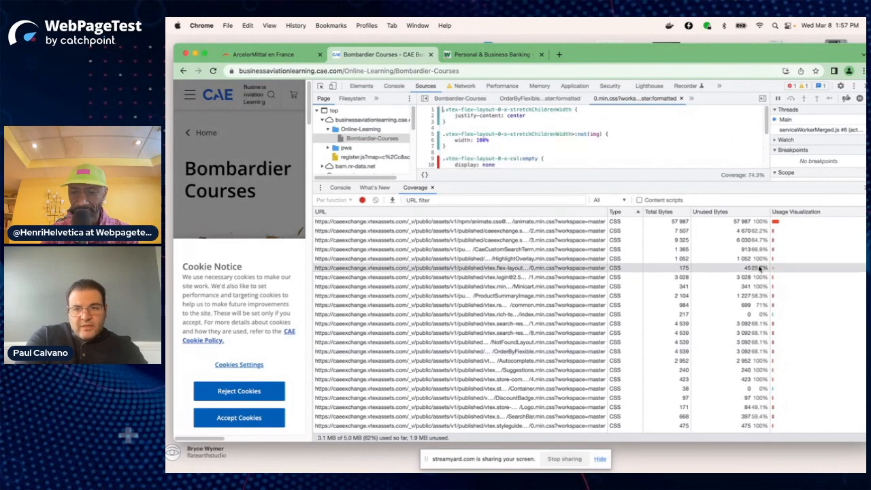
{"action": "left_click", "coordinate": [755, 307]}
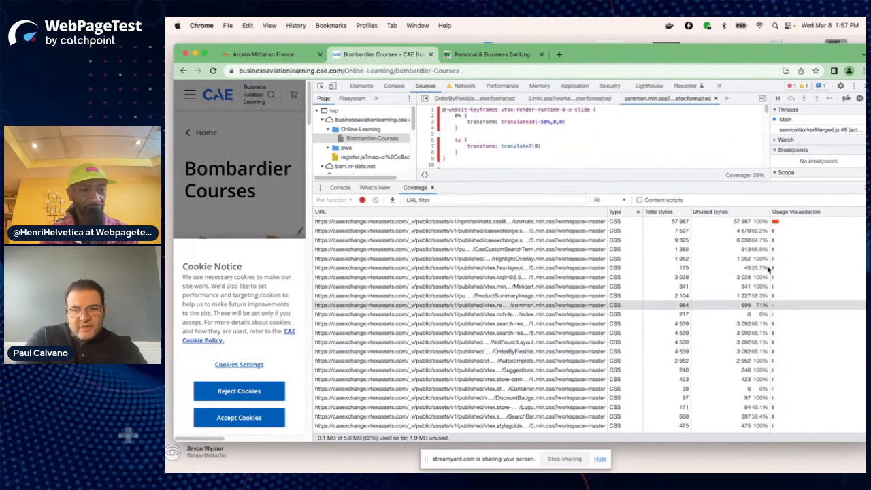
{"action": "left_click", "coordinate": [758, 297]}
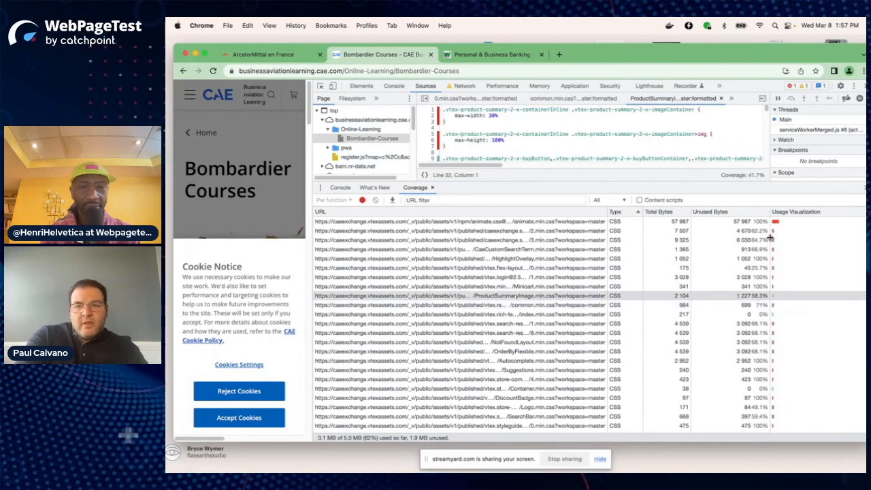
{"action": "scroll", "coordinate": [650, 333], "scroll_direction": "down", "scroll_amount": 10}
{"action": "scroll", "coordinate": [648, 332], "scroll_direction": "up", "scroll_amount": 3}
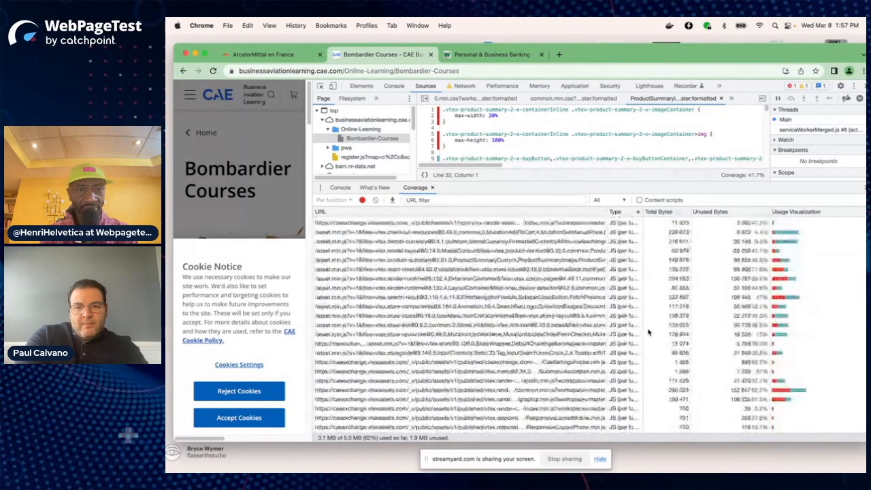
{"action": "scroll", "coordinate": [649, 332], "scroll_direction": "up", "scroll_amount": 10}
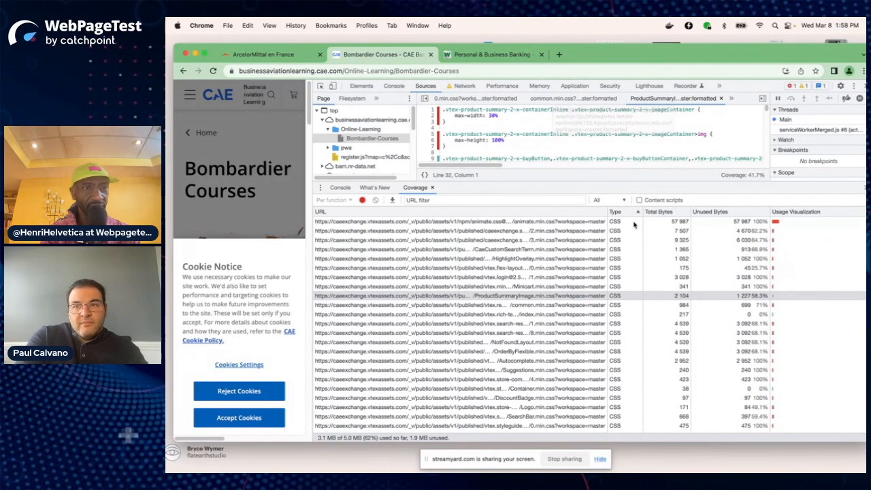
- Switch to the Chrome window with the WebPageTest request details spreadsheet in Google Sheets
{"action": "key", "text": "ctrl+Left"}
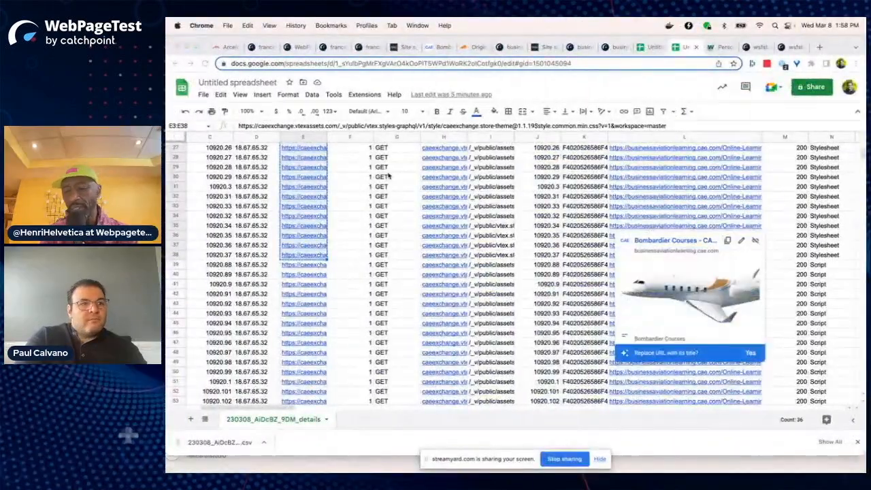
{"action": "left_click", "coordinate": [255, 278]}
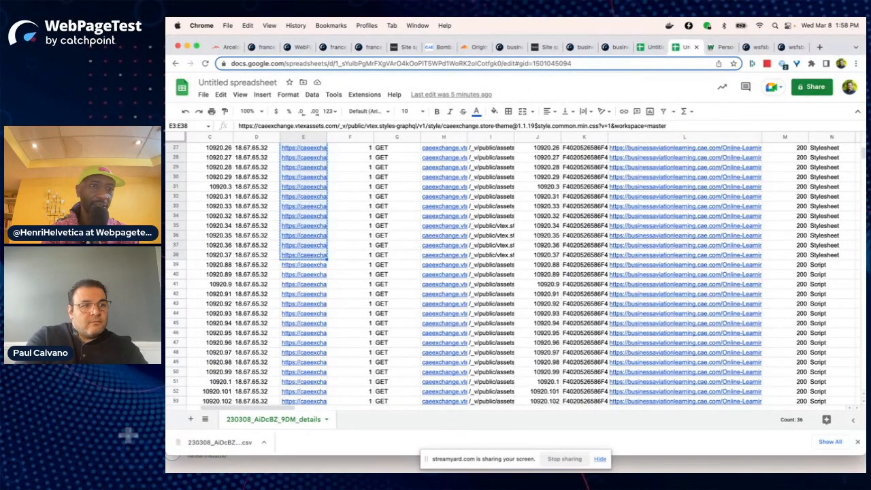